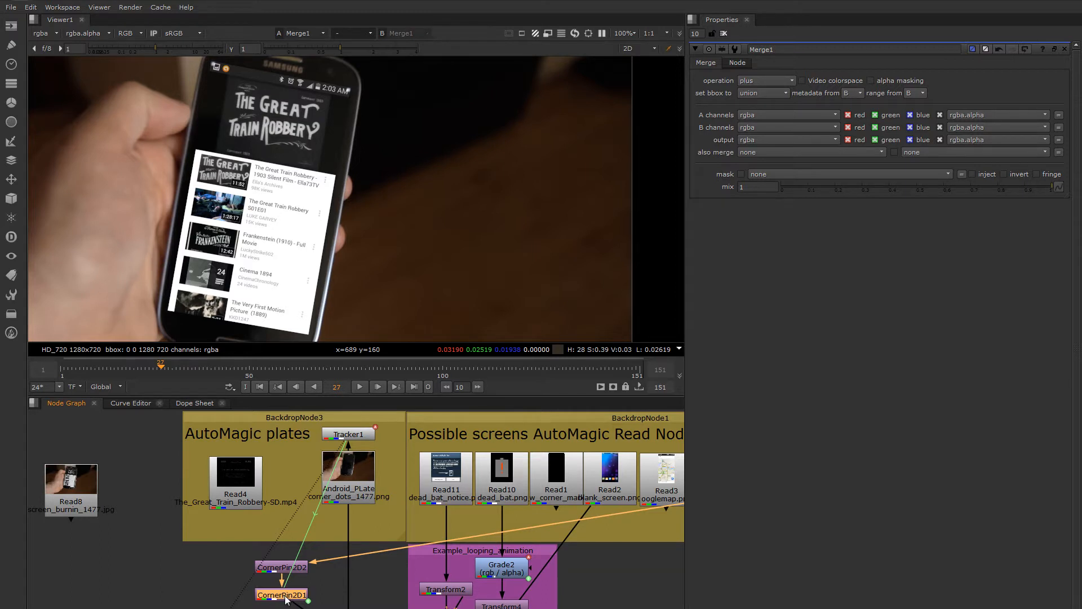
# Step: Move CornerPin2D2 and CornerPin2D1 beside the Android plate's output line to free space in the node graph
pyautogui.moveTo(239, 565); pyautogui.dragTo(311, 601)
pyautogui.moveTo(281, 567); pyautogui.dragTo(381, 564)
pyautogui.click(387, 593)
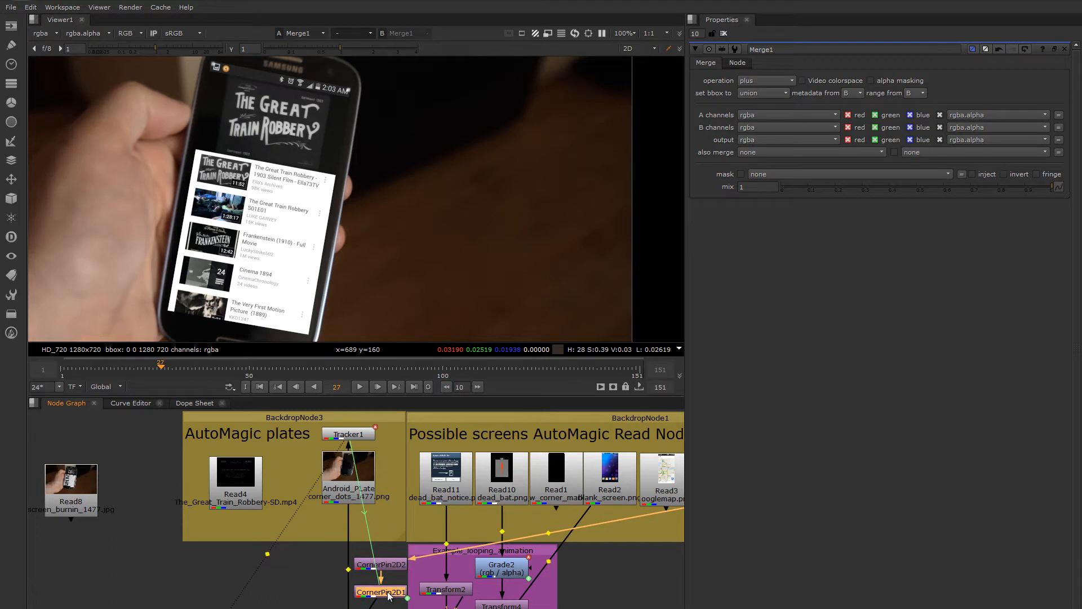
# Step: Duplicate CornerPin2D1, place the copy below the AutoMagic plates backdrop, and connect its input to the Android plate
pyautogui.hotkey('ctrl', 'c')
pyautogui.hotkey('ctrl', 'v')
pyautogui.moveTo(282, 593); pyautogui.dragTo(269, 600)
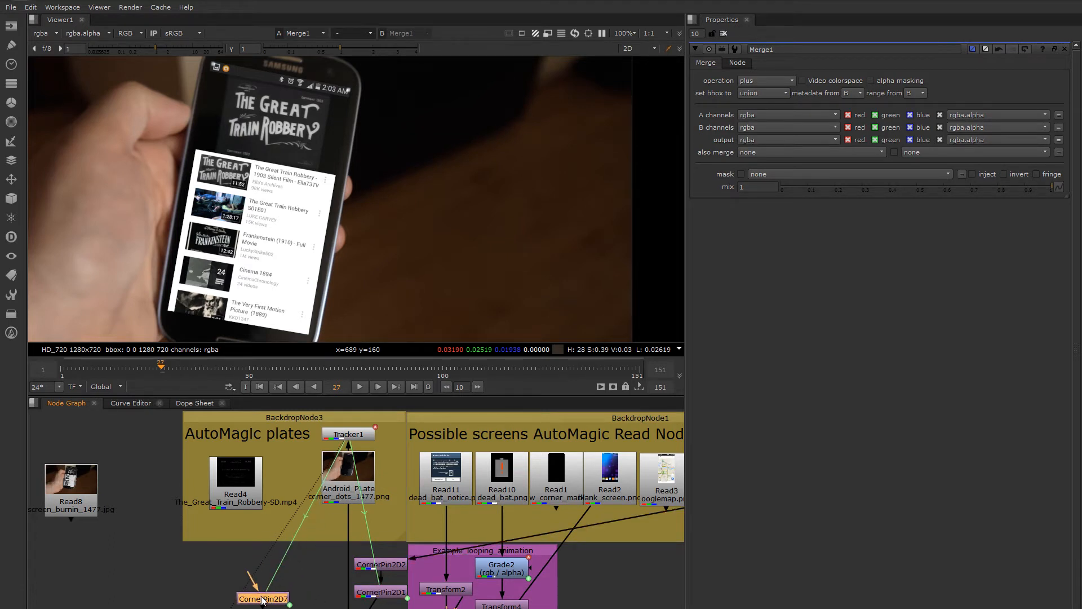
pyautogui.moveTo(262, 601); pyautogui.dragTo(227, 563)
pyautogui.moveTo(300, 529); pyautogui.dragTo(340, 497)
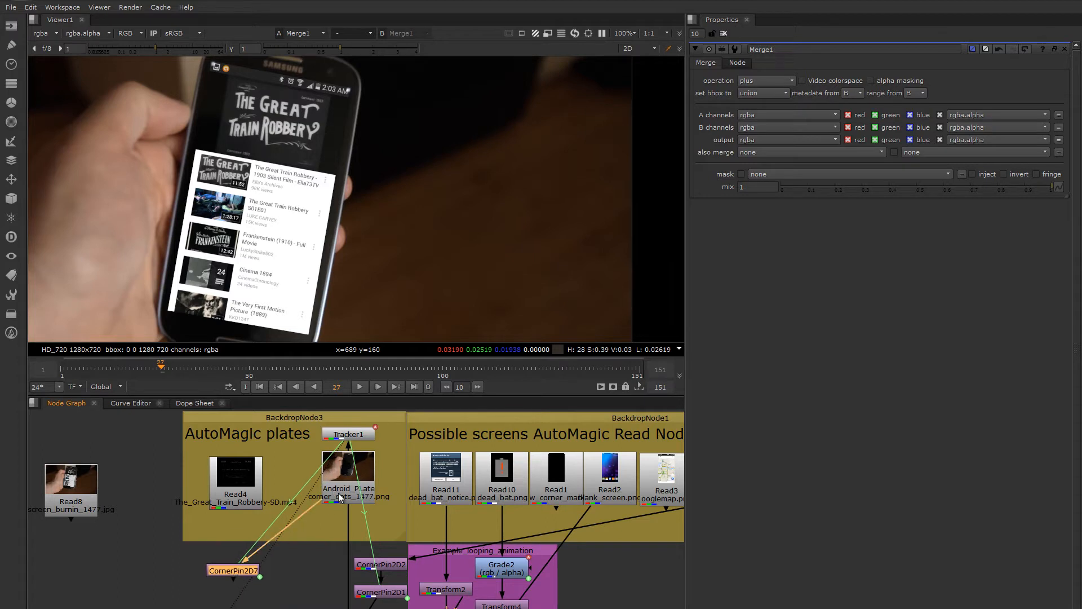
# Step: Set the duplicated corner pin to invert, view its output, and clear all open node properties
pyautogui.doubleClick(232, 570)
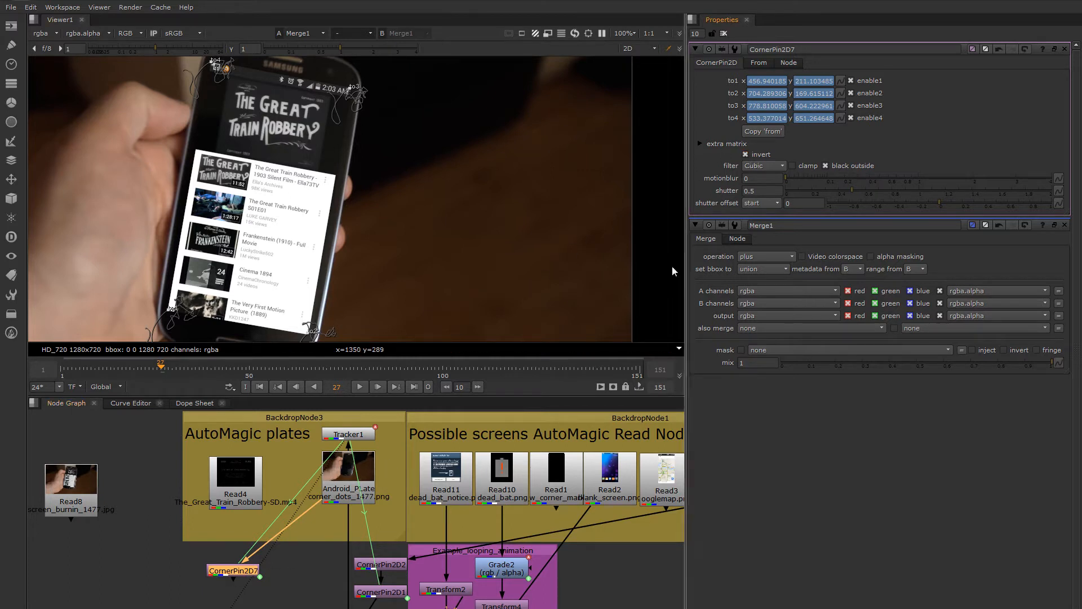
pyautogui.press('1')
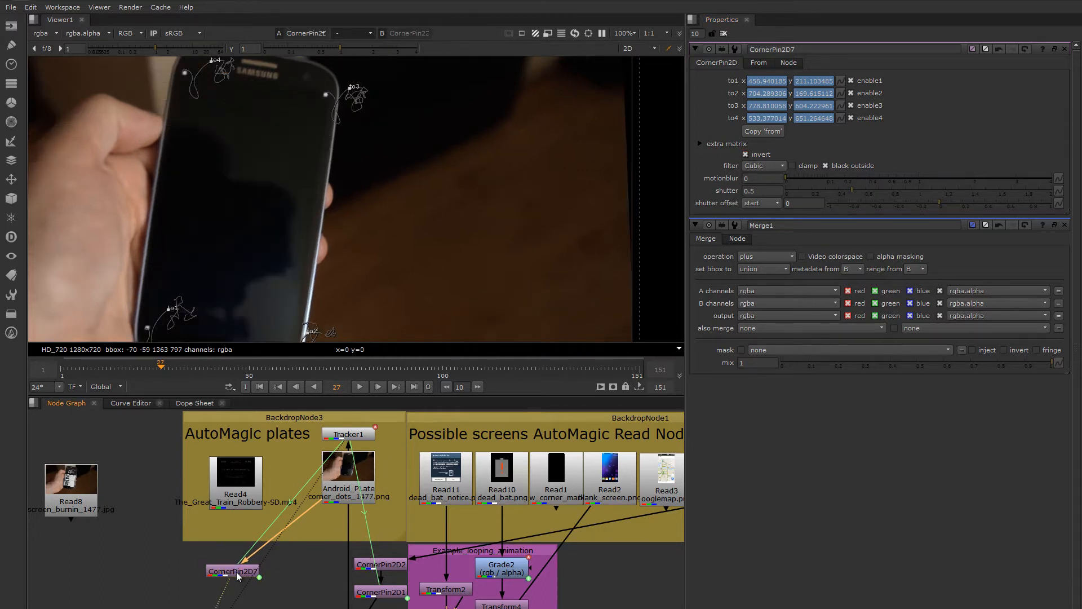
pyautogui.click(724, 35)
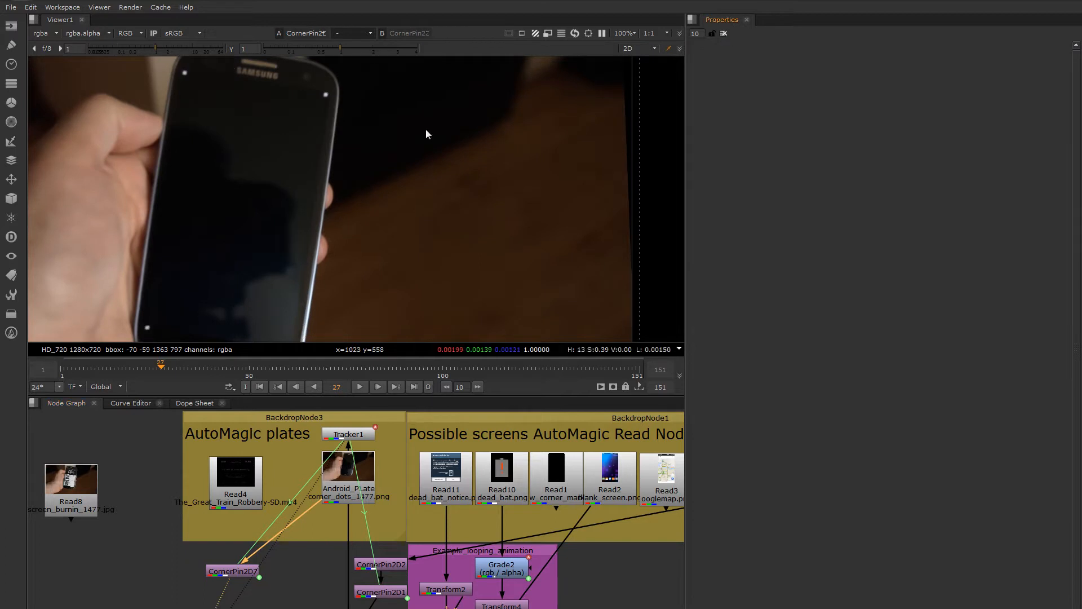
# Step: Play the stabilized phone plate from frame 1 to check it, and return to frame 1
pyautogui.scroll(-3, 293, 169)
pyautogui.moveTo(293, 178); pyautogui.dragTo(364, 174, button='middle')
pyautogui.moveTo(156, 366); pyautogui.dragTo(62, 378)
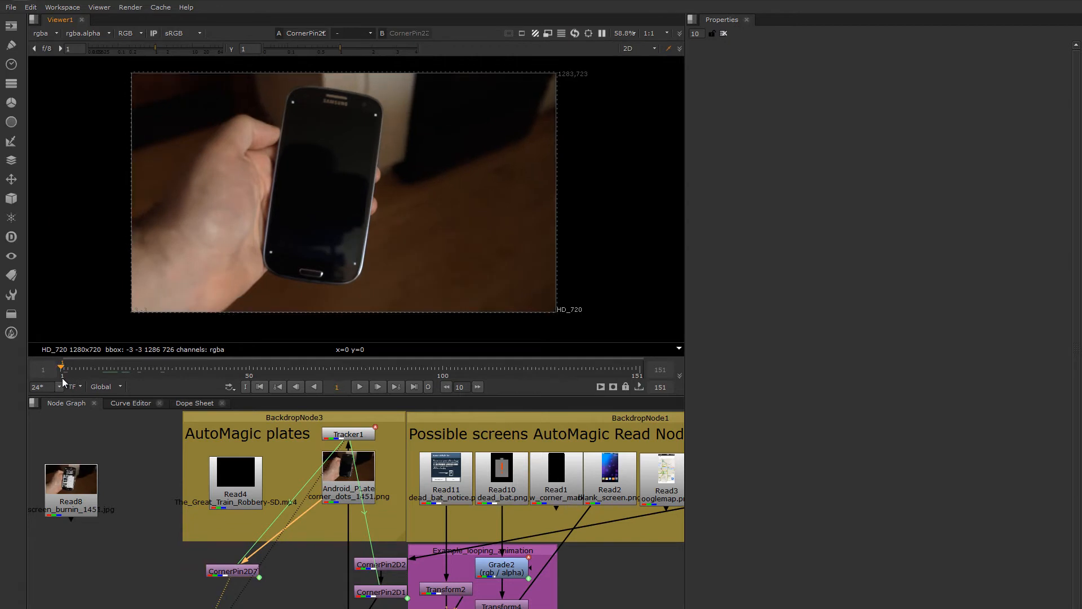
pyautogui.click(361, 387)
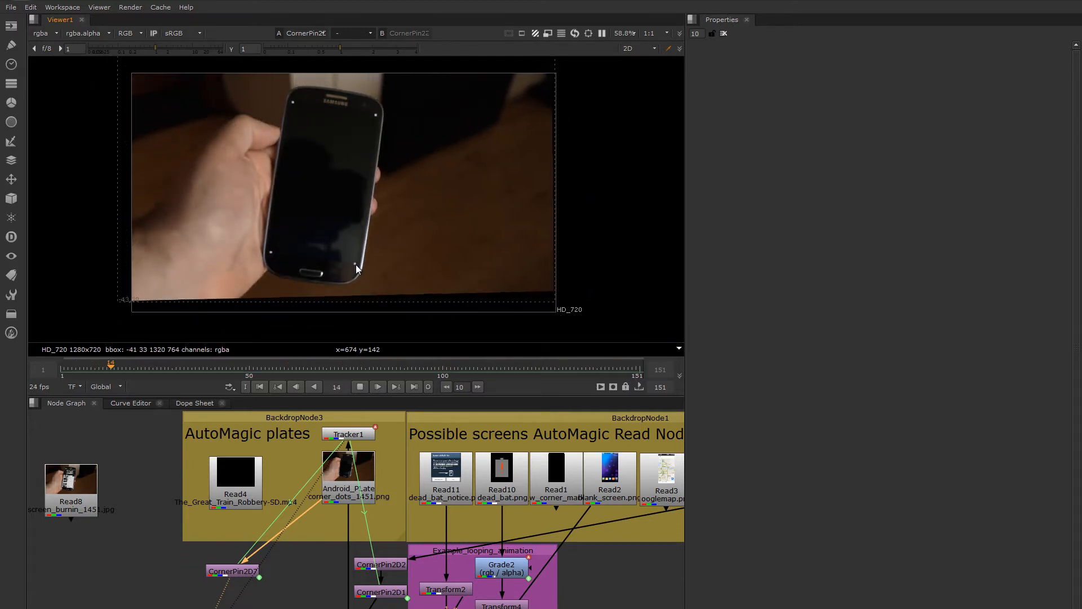
pyautogui.click(360, 388)
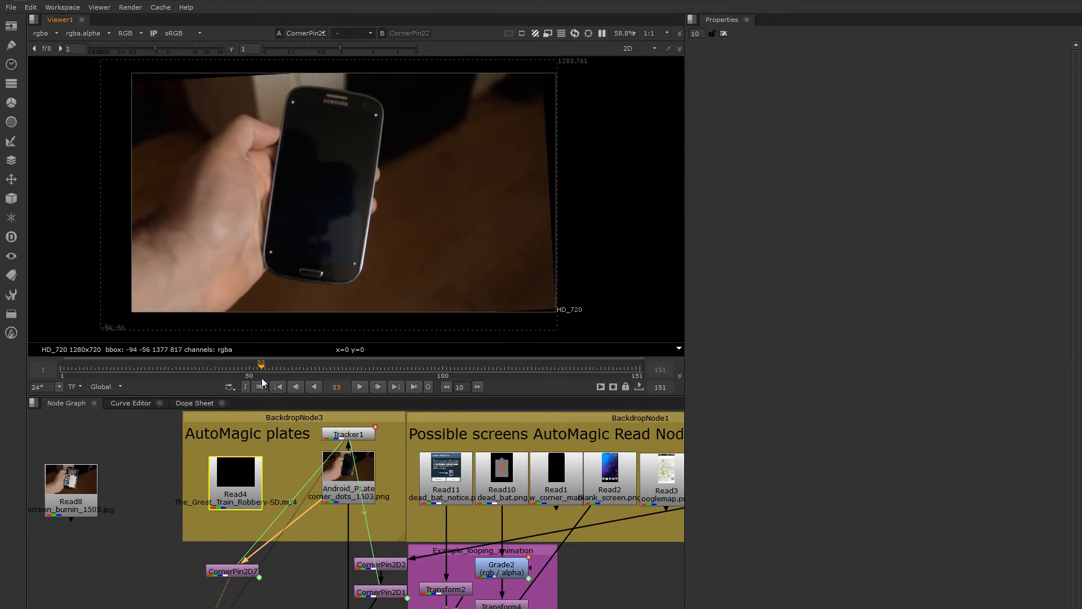
pyautogui.moveTo(248, 368); pyautogui.dragTo(61, 375)
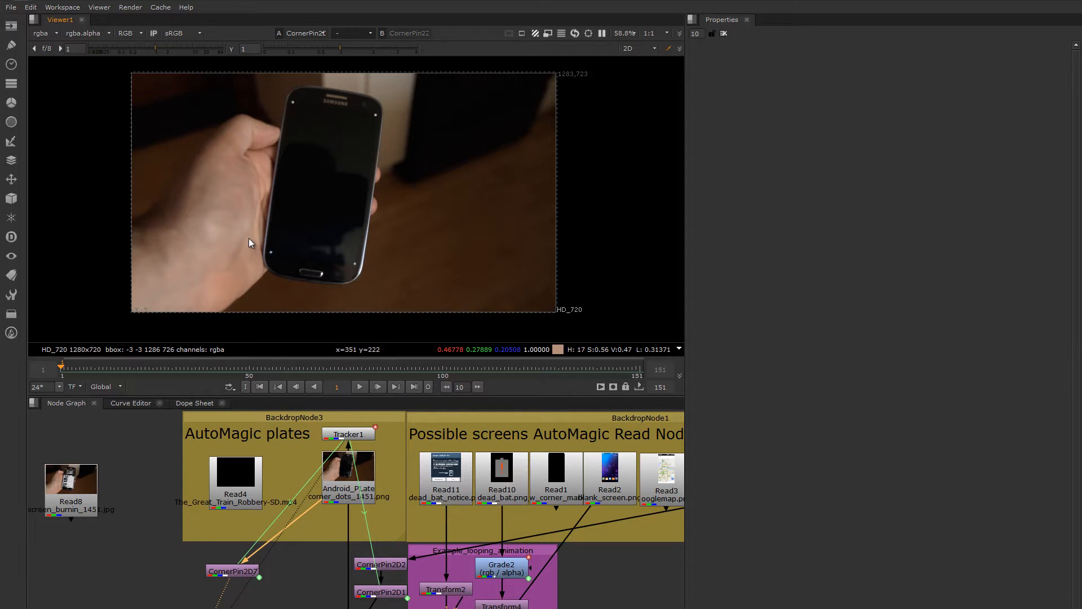
# Step: Add a RotoPaint node after the inverted corner pin and activate its Clone tool near the top of the phone
pyautogui.moveTo(244, 575); pyautogui.dragTo(274, 554)
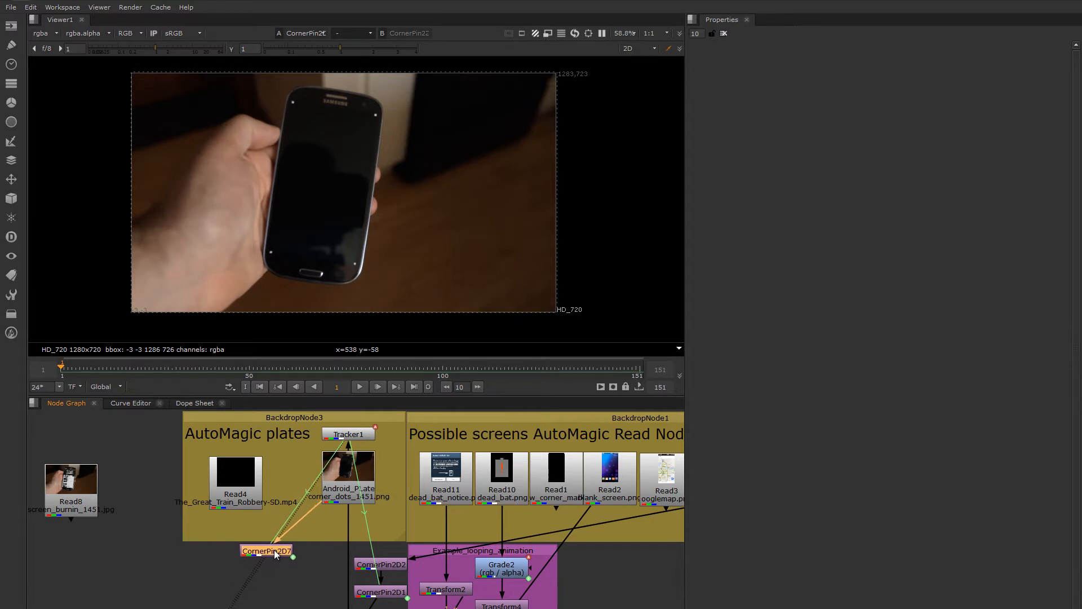
pyautogui.press('p')
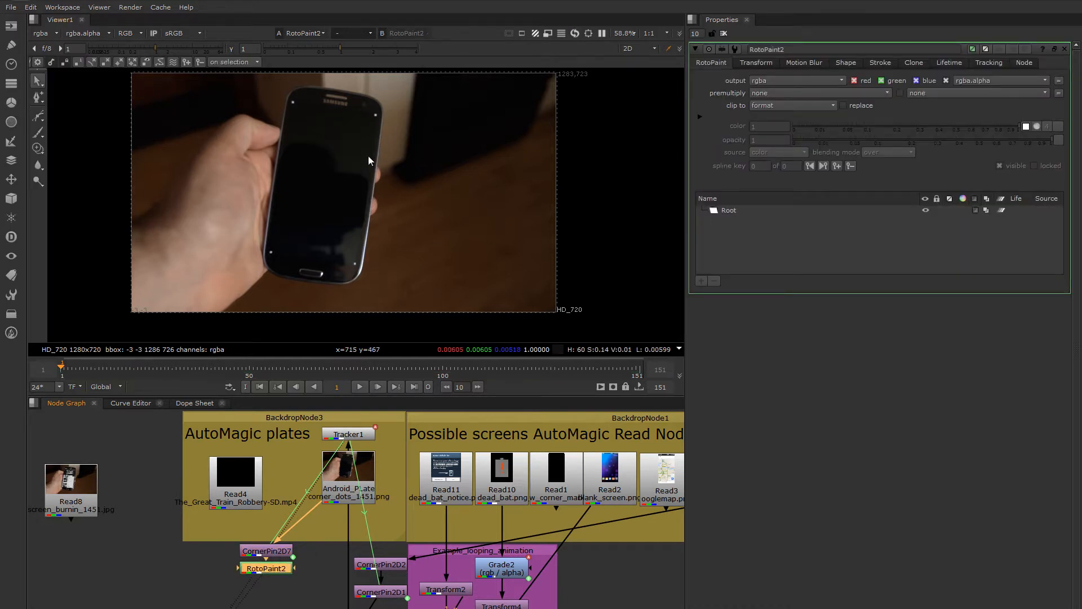
pyautogui.scroll(3, 366, 154)
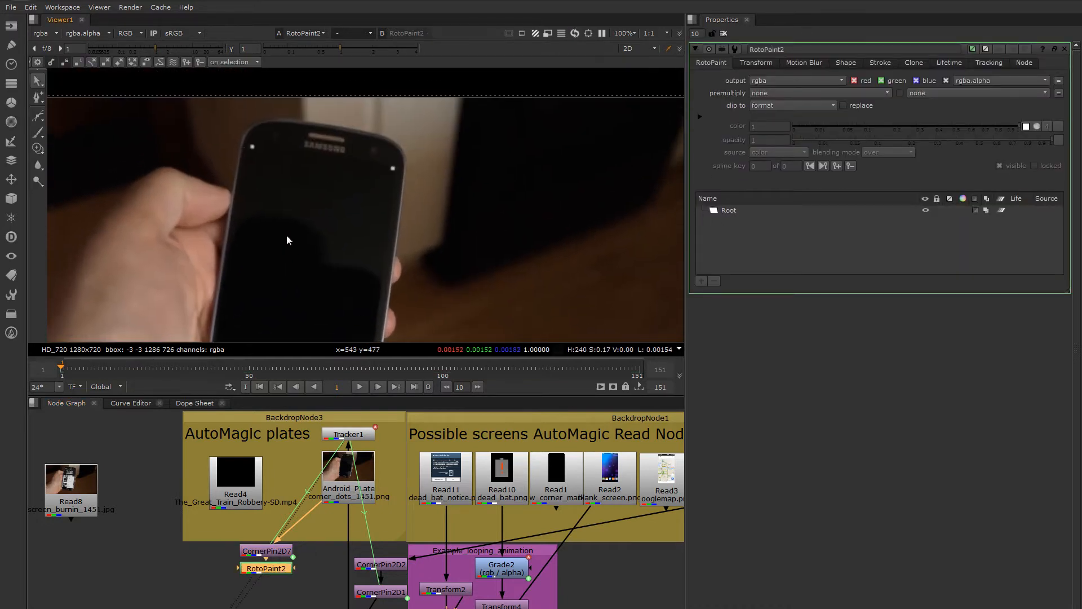
pyautogui.scroll(3, 255, 164)
pyautogui.scroll(2, 370, 201)
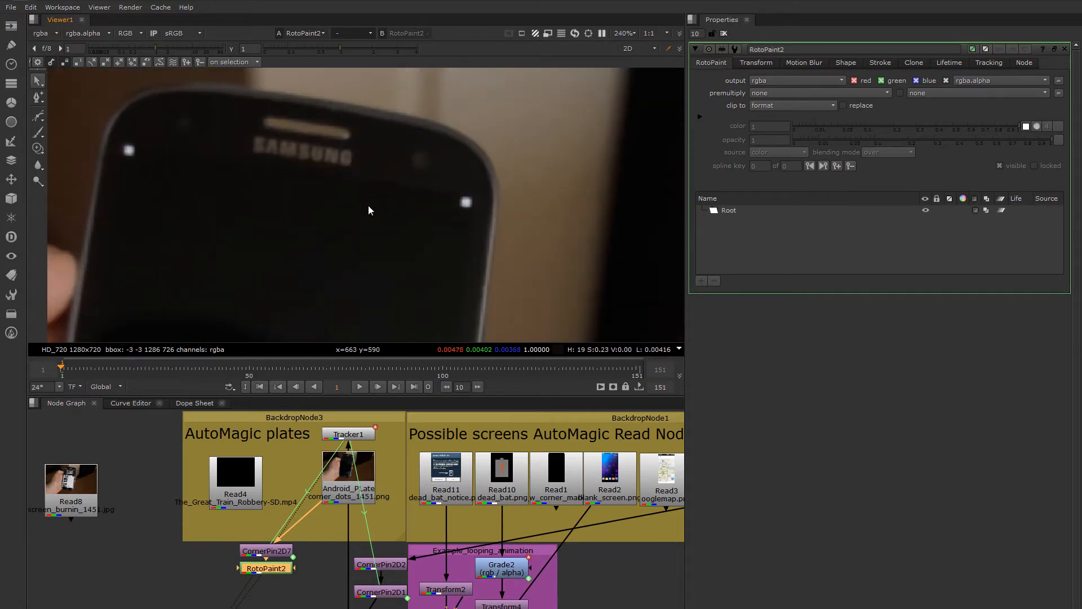
pyautogui.moveTo(367, 210); pyautogui.dragTo(394, 235, button='middle')
pyautogui.rightClick(35, 152)
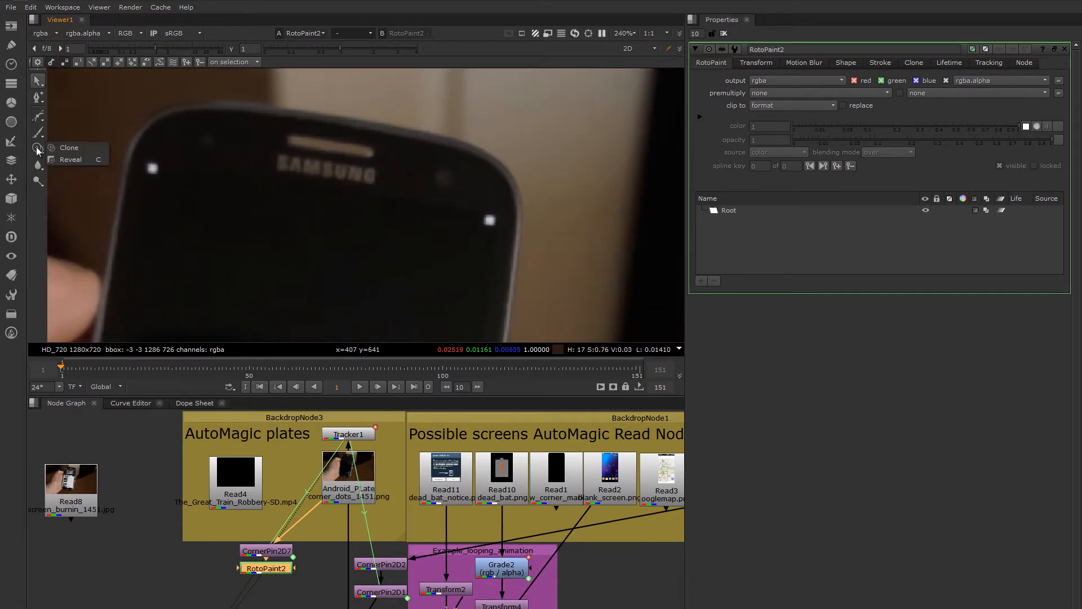
pyautogui.click(64, 148)
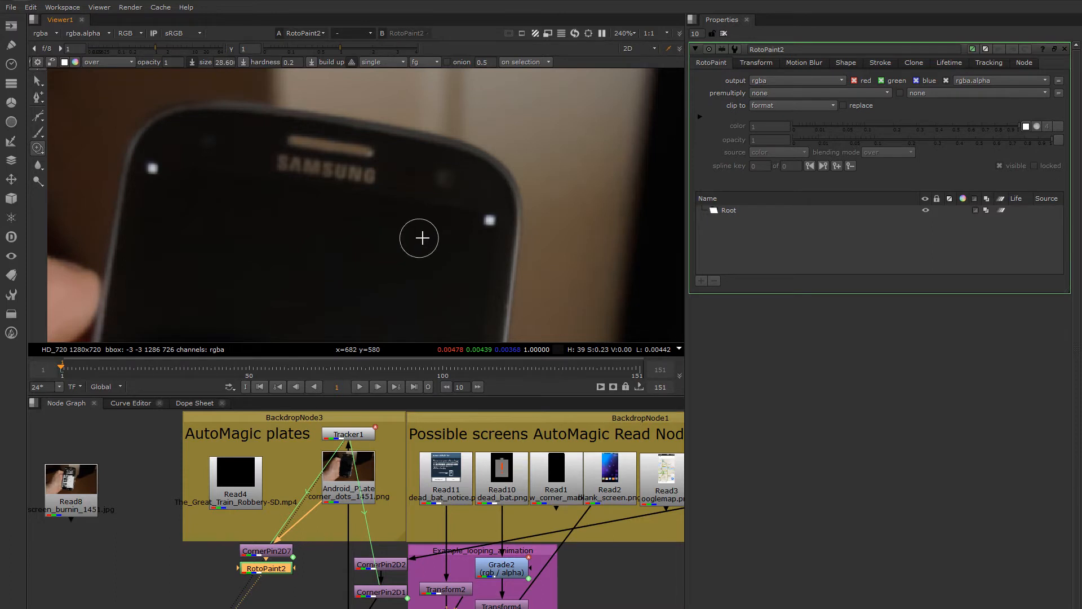
# Step: Reduce the clone brush size to 12.5 and clone out the white tracking dot at the phone's upper-right corner
pyautogui.keyDown('shift'); pyautogui.moveTo(428, 239); pyautogui.dragTo(411, 240); pyautogui.keyUp('shift')
pyautogui.moveTo(413, 241); pyautogui.dragTo(427, 238, button='middle')
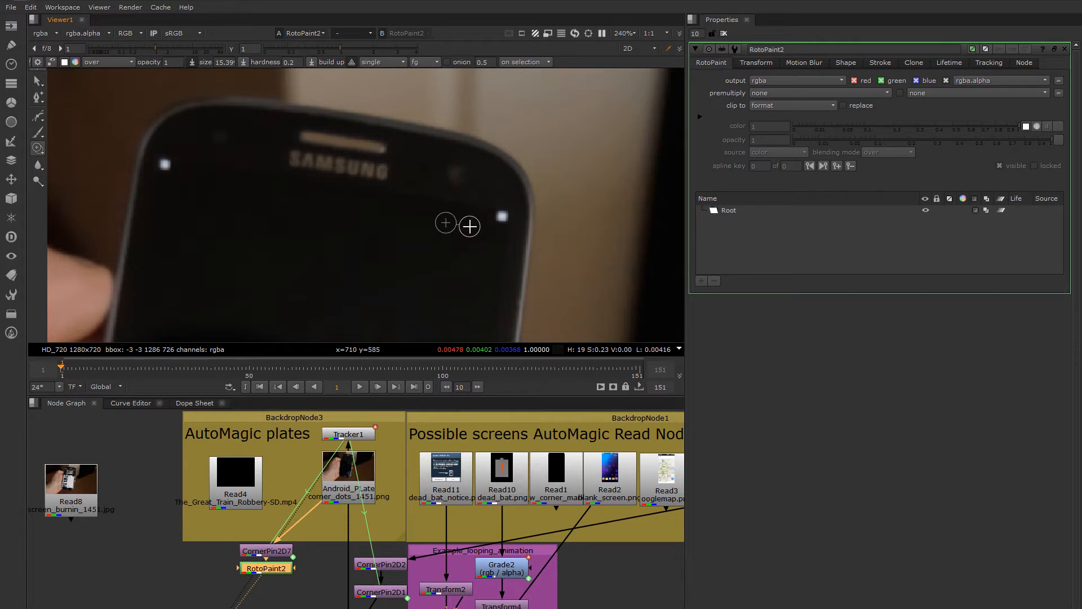
pyautogui.scroll(5, 470, 225)
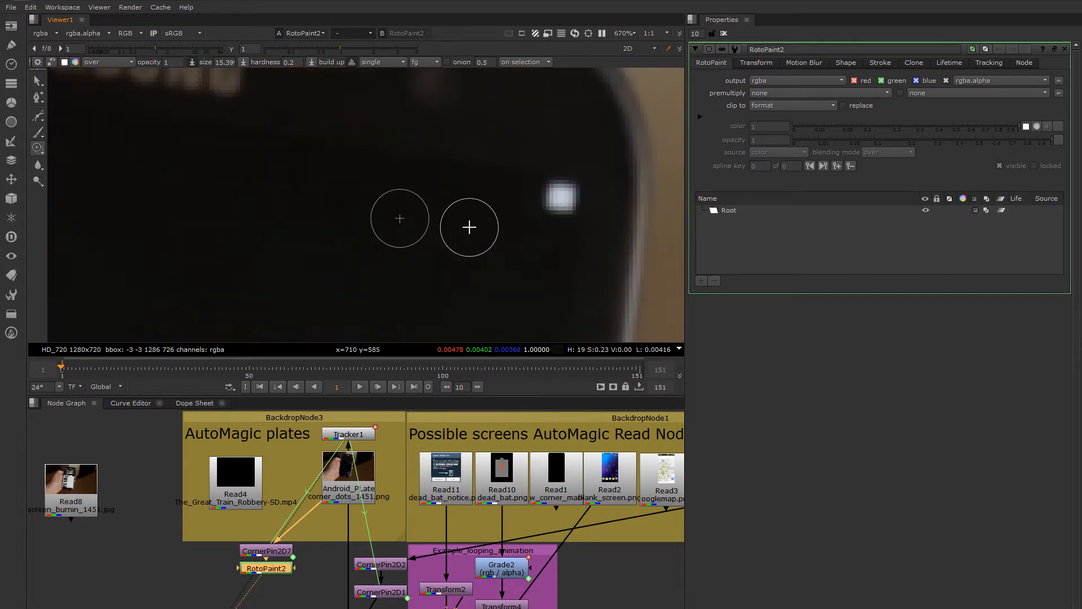
pyautogui.keyDown('ctrl'); pyautogui.moveTo(469, 227); pyautogui.dragTo(468, 229); pyautogui.keyUp('ctrl')
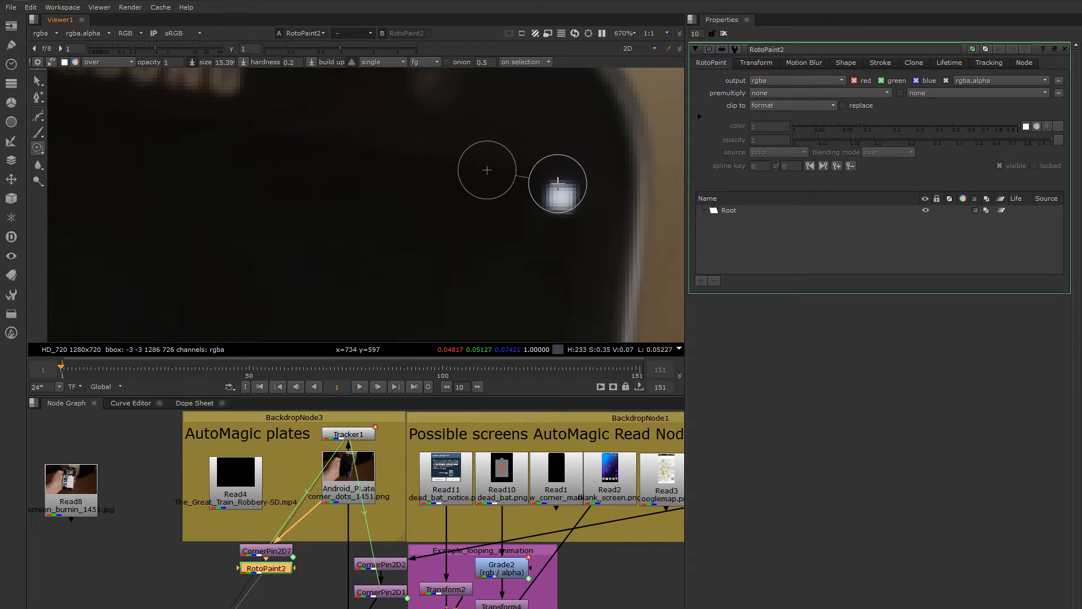
pyautogui.moveTo(558, 184)
pyautogui.keyDown('shift'); pyautogui.mouseDown()
pyautogui.moveTo(546, 183)
pyautogui.moveTo(573, 188)
pyautogui.moveTo(564, 210)
pyautogui.moveTo(553, 195)
pyautogui.moveTo(547, 222)
pyautogui.mouseUp(); pyautogui.keyUp('shift')
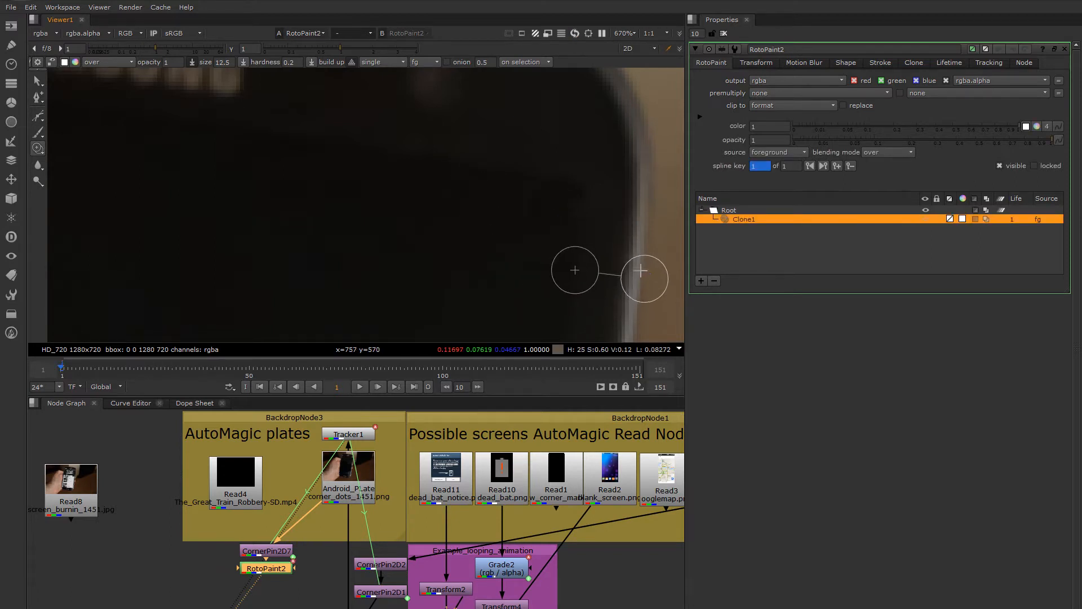
pyautogui.moveTo(644, 278)
pyautogui.keyDown('ctrl'); pyautogui.mouseDown()
pyautogui.moveTo(580, 194)
pyautogui.moveTo(583, 207)
pyautogui.moveTo(584, 187)
pyautogui.mouseUp(); pyautogui.keyUp('ctrl')
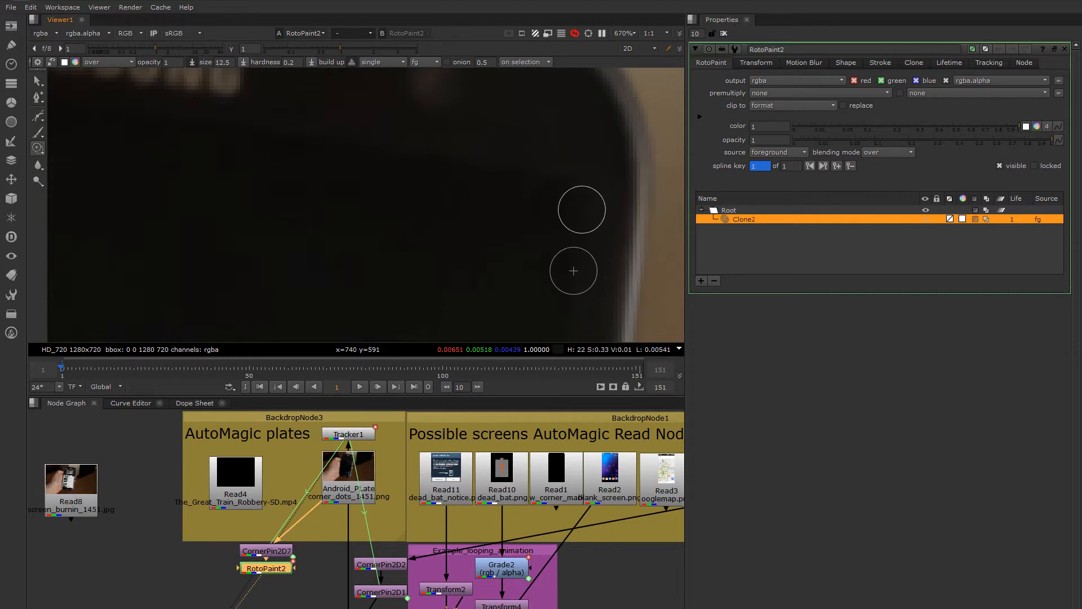
# Step: Raise the viewer gain to 5 and clone out the white tracking dot at the phone's upper-left corner
pyautogui.scroll(-2, 445, 206)
pyautogui.moveTo(288, 214); pyautogui.dragTo(461, 204, button='middle')
pyautogui.scroll(-2, 461, 205)
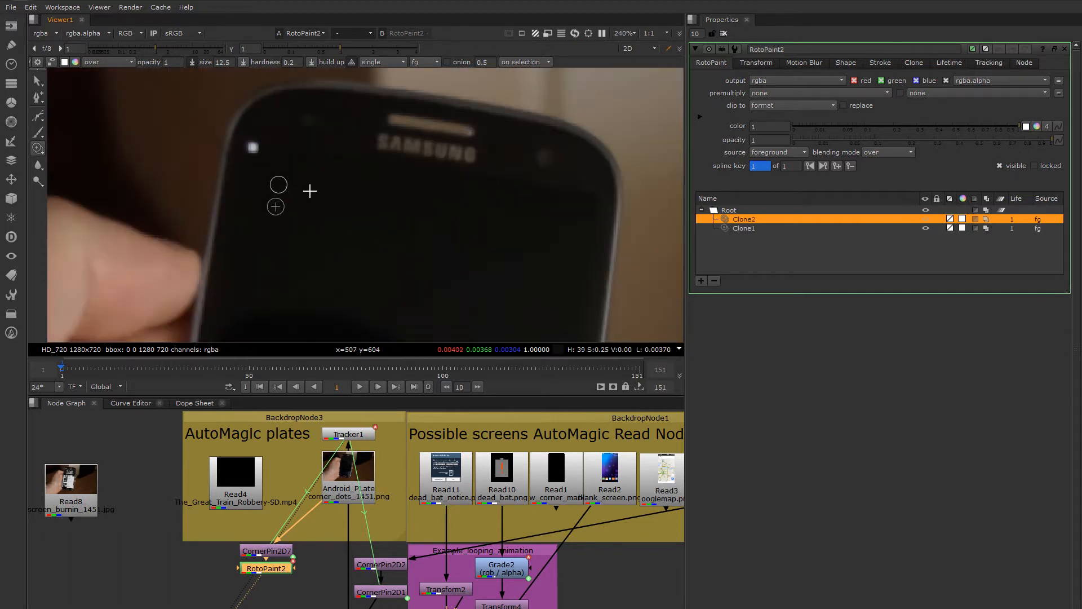
pyautogui.moveTo(254, 174); pyautogui.dragTo(363, 213, button='middle')
pyautogui.scroll(5, 363, 213)
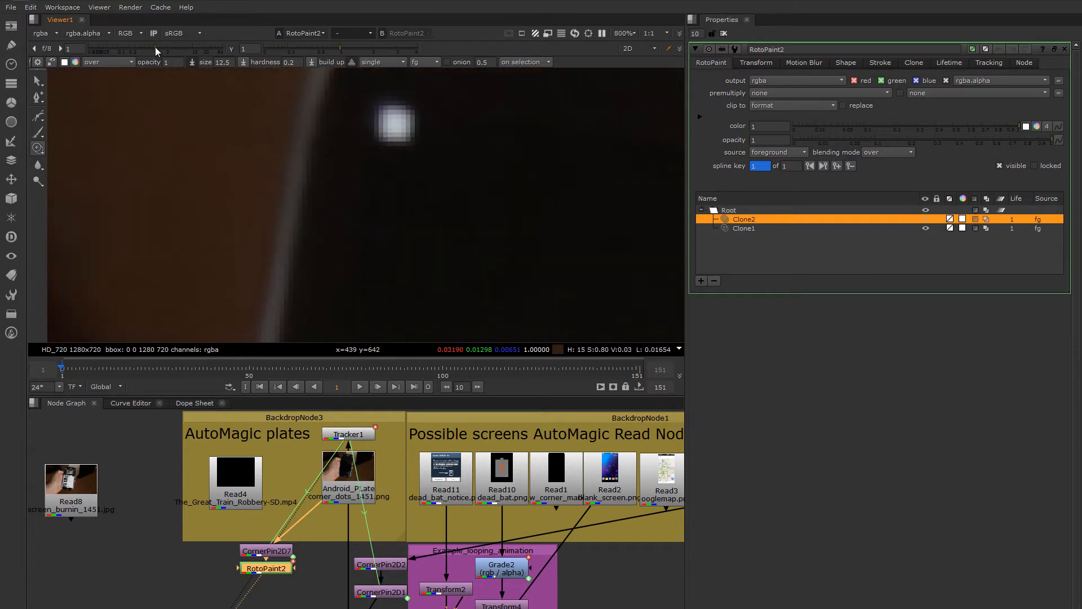
pyautogui.moveTo(156, 51); pyautogui.dragTo(182, 51)
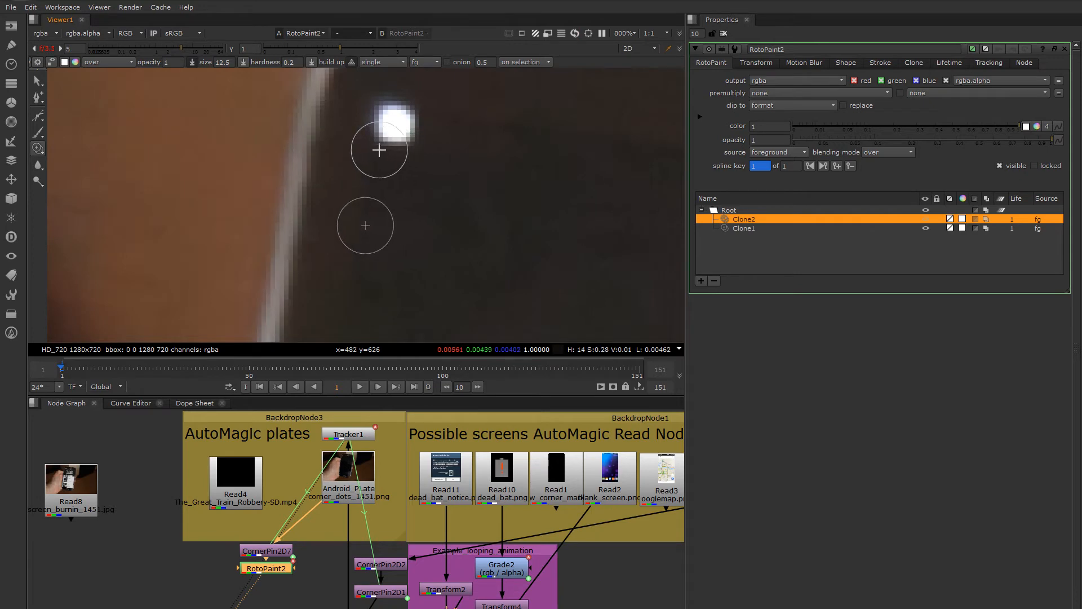
pyautogui.moveTo(377, 144); pyautogui.dragTo(386, 109)
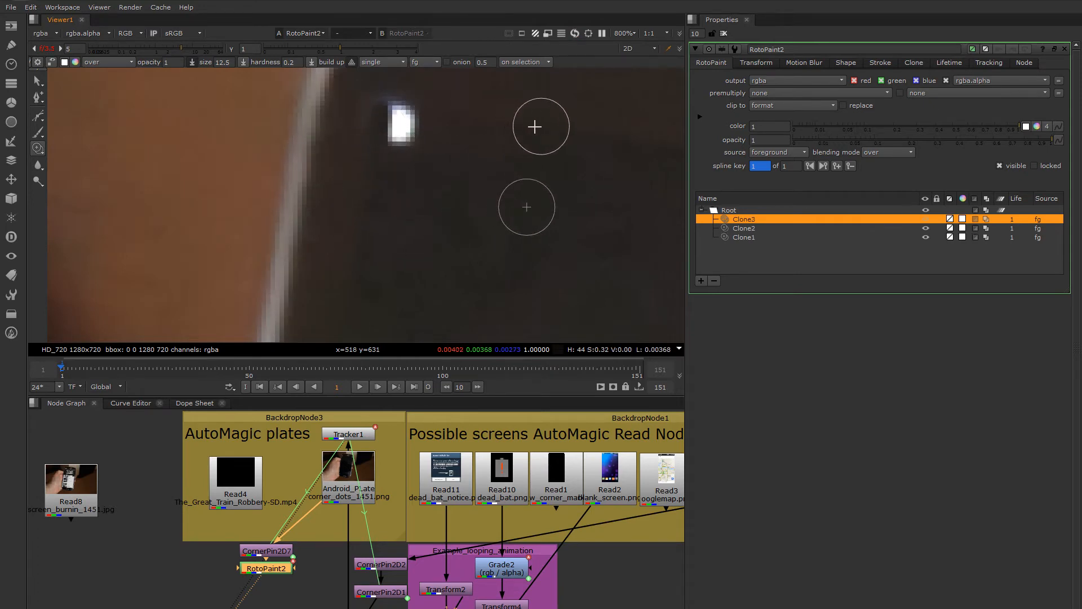
pyautogui.moveTo(535, 126)
pyautogui.keyDown('ctrl'); pyautogui.mouseDown()
pyautogui.moveTo(437, 170)
pyautogui.moveTo(447, 190)
pyautogui.mouseUp(); pyautogui.keyUp('ctrl')
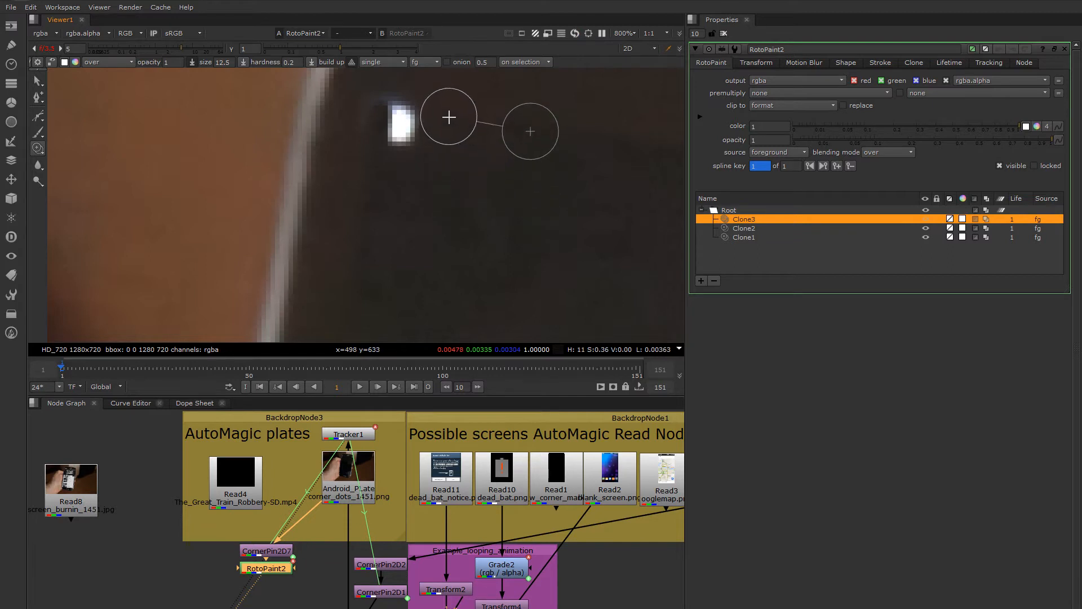
pyautogui.moveTo(421, 117)
pyautogui.mouseDown()
pyautogui.moveTo(373, 101)
pyautogui.moveTo(404, 104)
pyautogui.moveTo(405, 128)
pyautogui.moveTo(394, 133)
pyautogui.mouseUp()
pyautogui.moveTo(269, 193)
pyautogui.keyDown('ctrl'); pyautogui.mouseDown()
pyautogui.moveTo(353, 150)
pyautogui.moveTo(364, 120)
pyautogui.mouseUp(); pyautogui.keyUp('ctrl')
pyautogui.moveTo(365, 120)
pyautogui.keyDown('alt'); pyautogui.mouseDown(button='middle')
pyautogui.moveTo(440, 181)
pyautogui.moveTo(414, 193)
pyautogui.mouseUp(button='middle'); pyautogui.keyUp('alt')
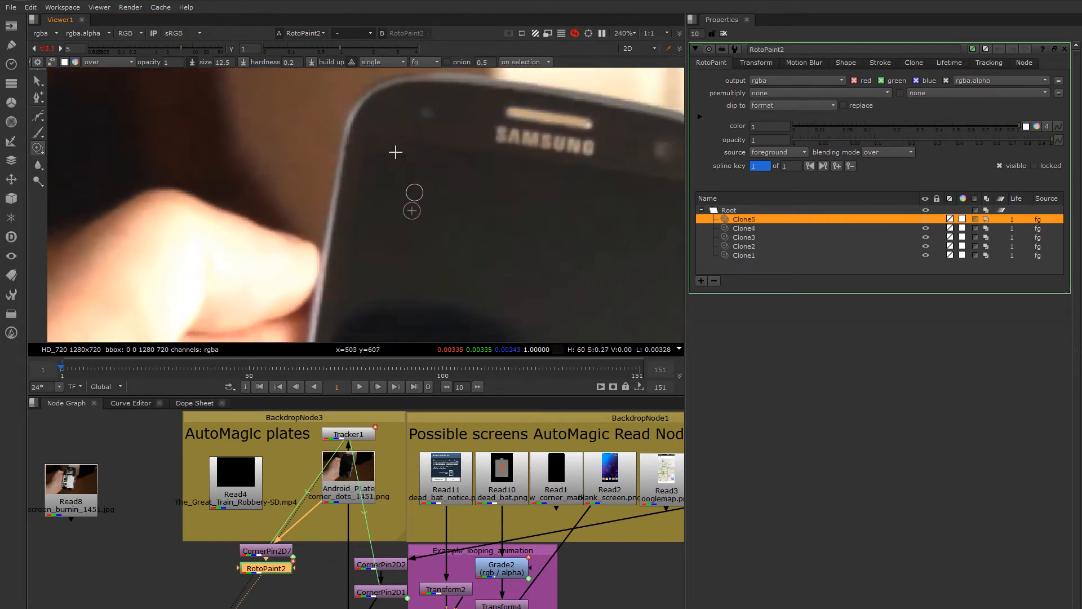
# Step: Clone the grey reflection over the white tracking dot at the phone's lower-right corner, sampling from just above it
pyautogui.scroll(-3, 414, 192)
pyautogui.moveTo(395, 257); pyautogui.dragTo(416, 190, button='middle')
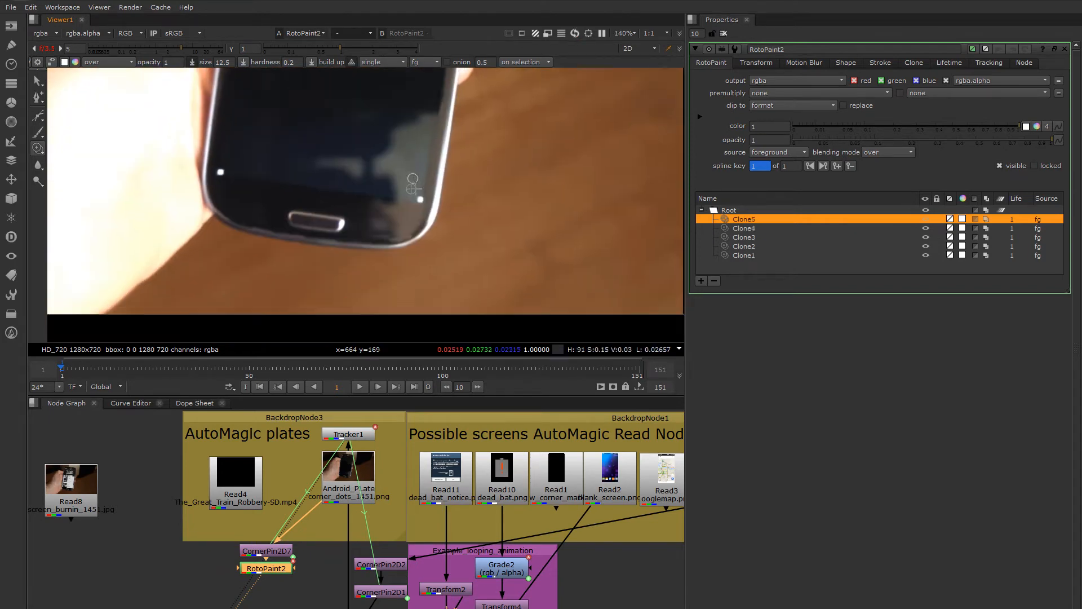
pyautogui.scroll(5, 412, 179)
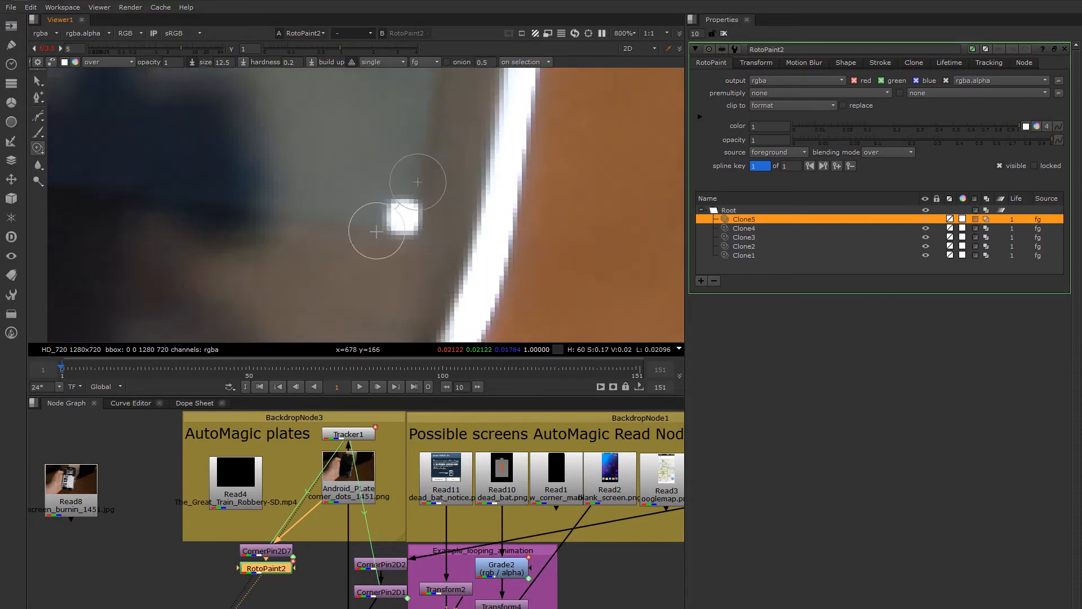
pyautogui.keyDown('ctrl'); pyautogui.moveTo(377, 232); pyautogui.dragTo(406, 255); pyautogui.keyUp('ctrl')
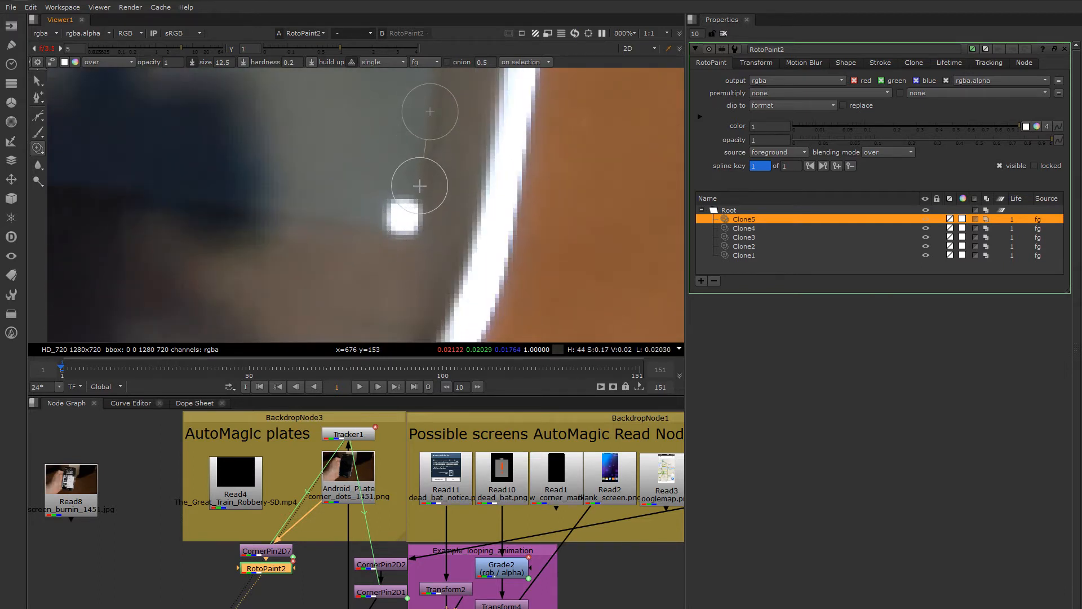
pyautogui.moveTo(403, 211); pyautogui.dragTo(407, 232)
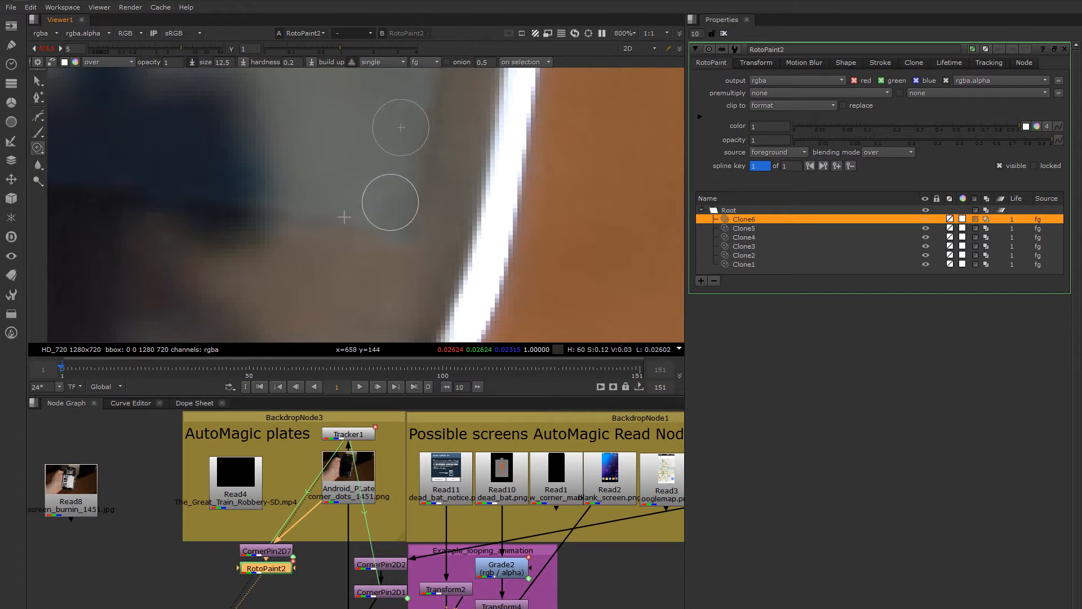
# Step: Touch up the reflection's lower edge at the removed lower-right dot with clone strokes sampled beside it, redoing the last stroke
pyautogui.keyDown('ctrl'); pyautogui.moveTo(302, 218); pyautogui.dragTo(361, 243); pyautogui.keyUp('ctrl')
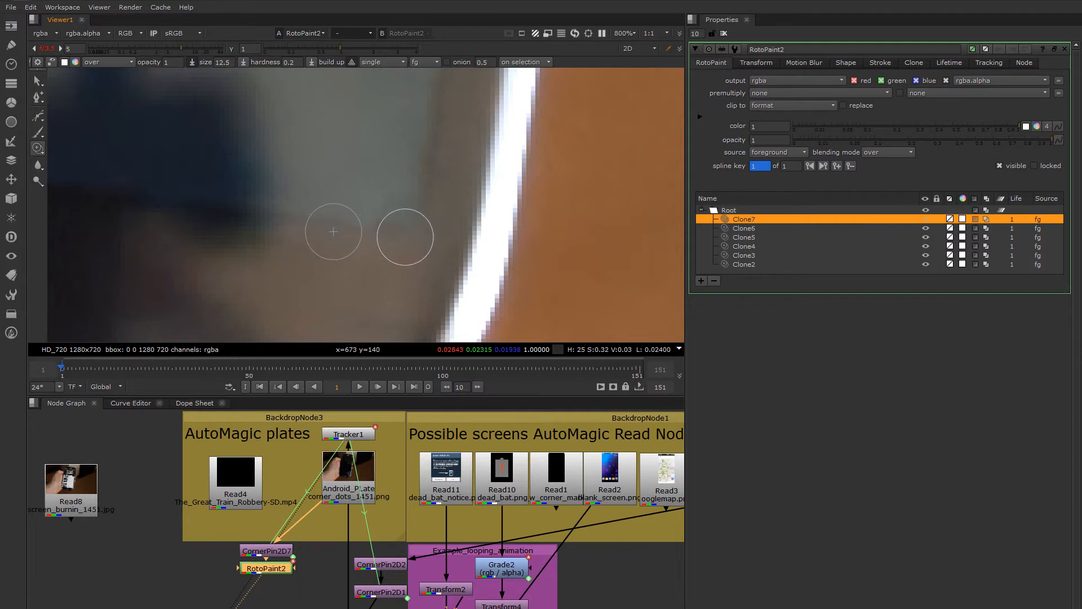
pyautogui.moveTo(387, 232); pyautogui.dragTo(395, 231)
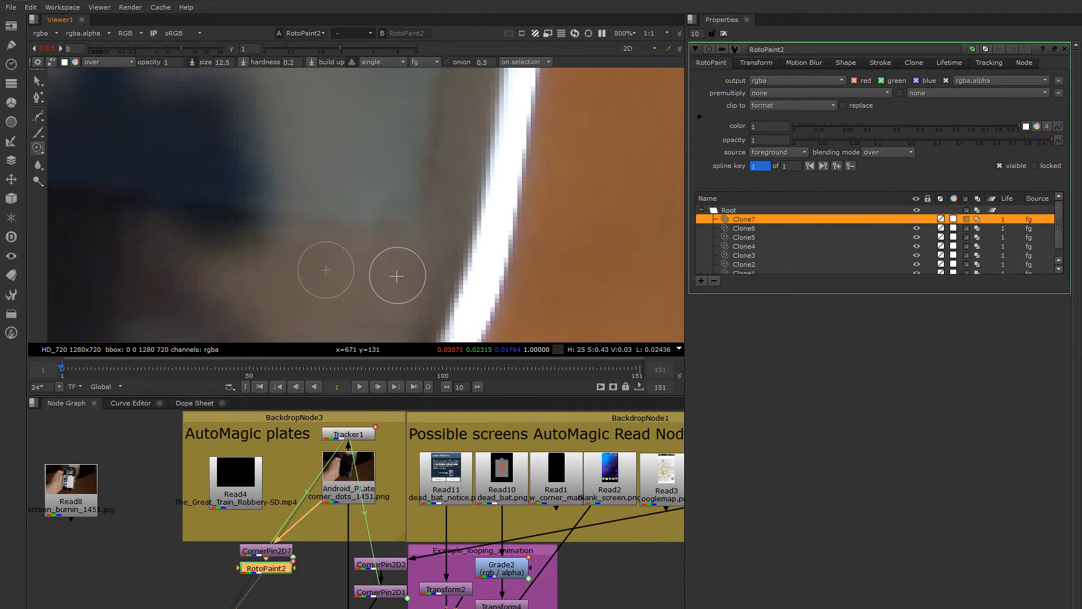
pyautogui.hotkey('ctrl', 'z')
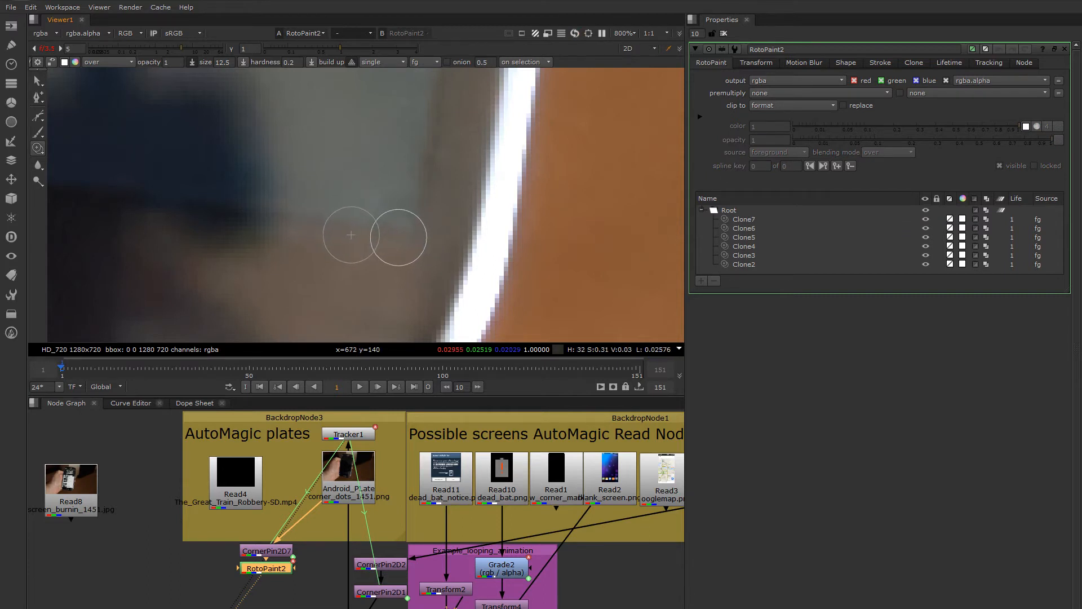
pyautogui.click(333, 243)
pyautogui.scroll(-5, 290, 265)
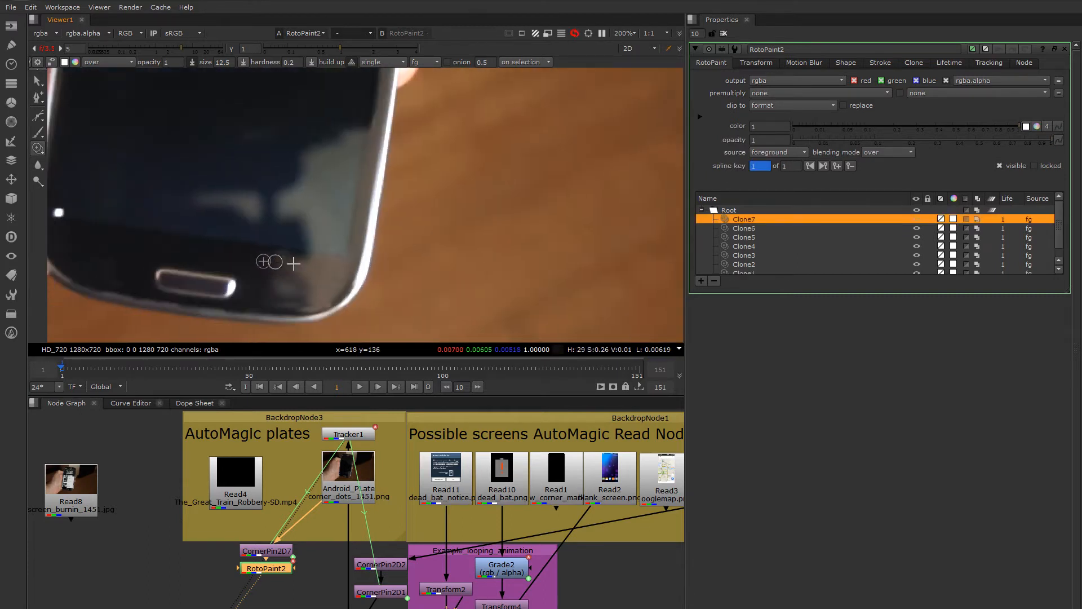
# Step: Clone out the white tracking dot at the phone's lower-left corner, sampling from the dark screen area just above it
pyautogui.scroll(5, 249, 246)
pyautogui.moveTo(230, 229); pyautogui.dragTo(364, 273, button='middle')
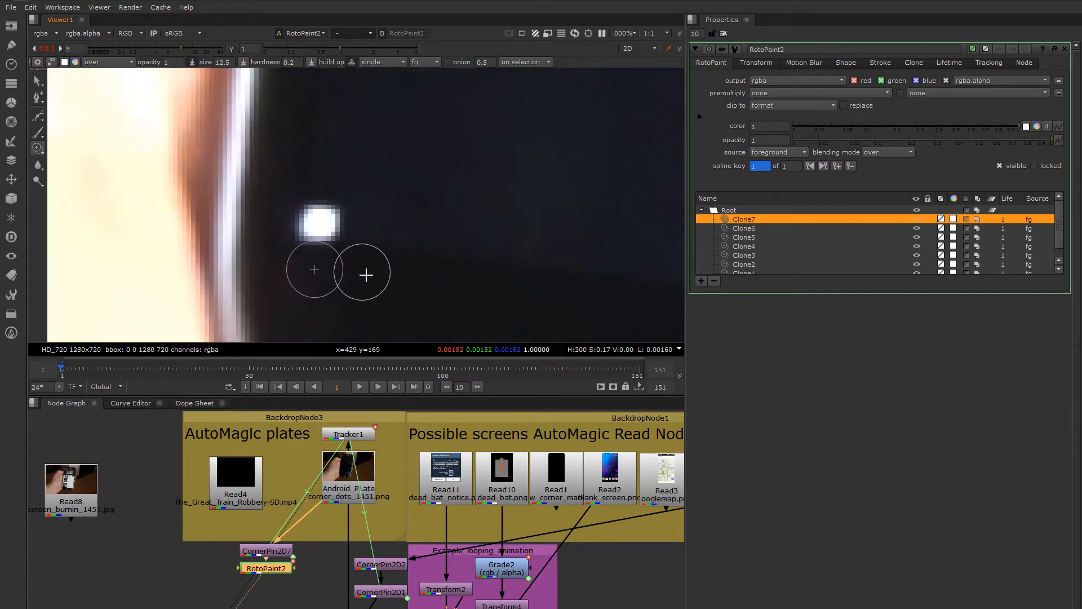
pyautogui.moveTo(331, 154)
pyautogui.keyDown('ctrl'); pyautogui.mouseDown()
pyautogui.moveTo(317, 217)
pyautogui.moveTo(329, 228)
pyautogui.moveTo(316, 241)
pyautogui.moveTo(345, 246)
pyautogui.moveTo(352, 236)
pyautogui.moveTo(333, 222)
pyautogui.mouseUp(); pyautogui.keyUp('ctrl')
pyautogui.click(320, 217)
pyautogui.scroll(-8, 364, 229)
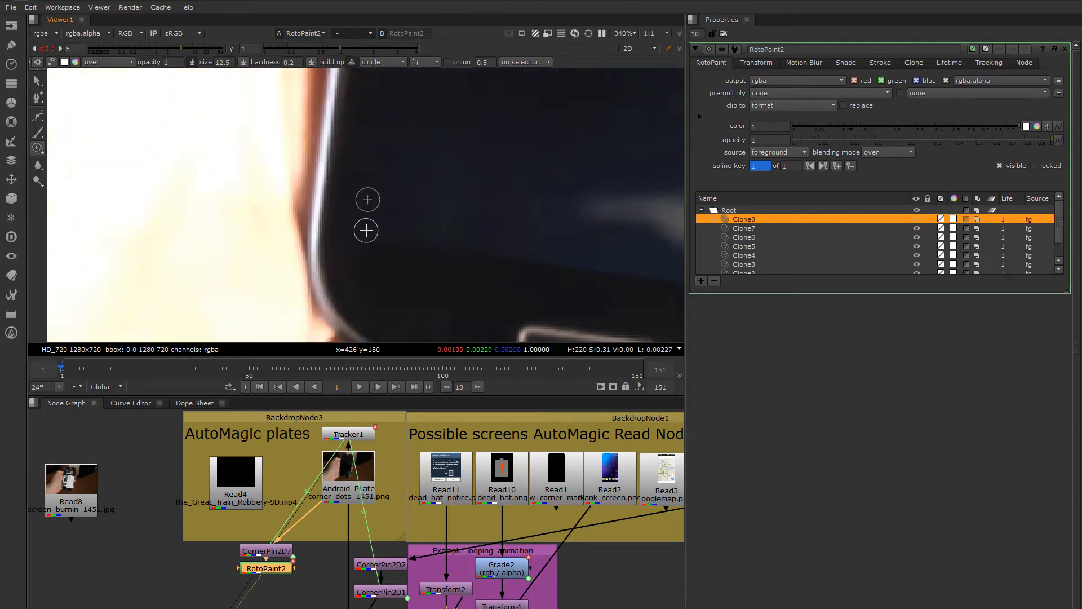
pyautogui.moveTo(322, 224); pyautogui.dragTo(319, 287, button='middle')
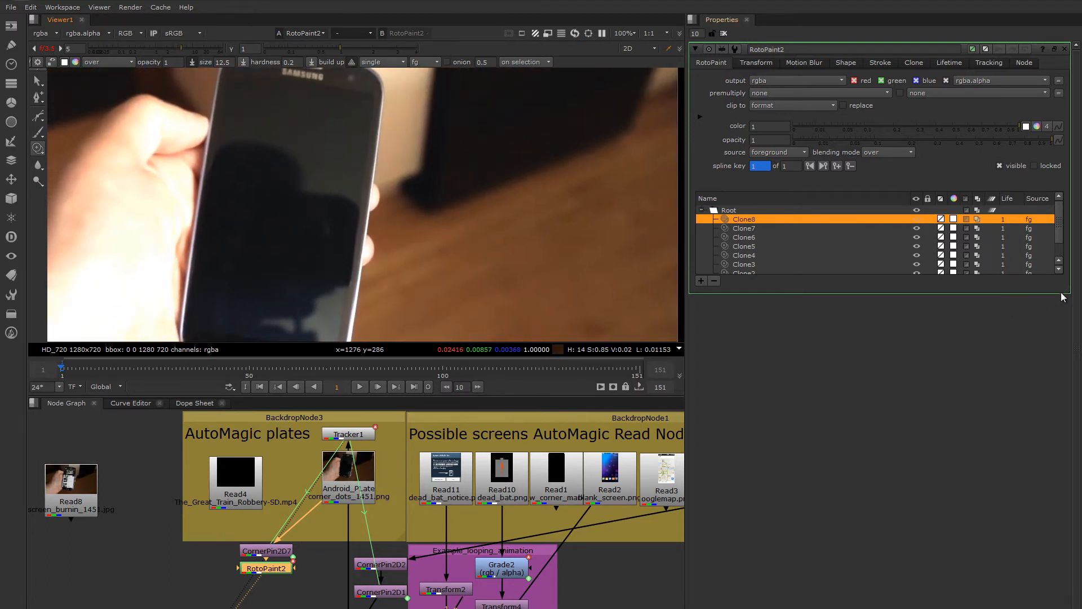
# Step: Set the lifetime of clone strokes Clone1 through Clone8 to all frames and scrub the shot to check the removed dots
pyautogui.moveTo(1070, 295); pyautogui.dragTo(1055, 405)
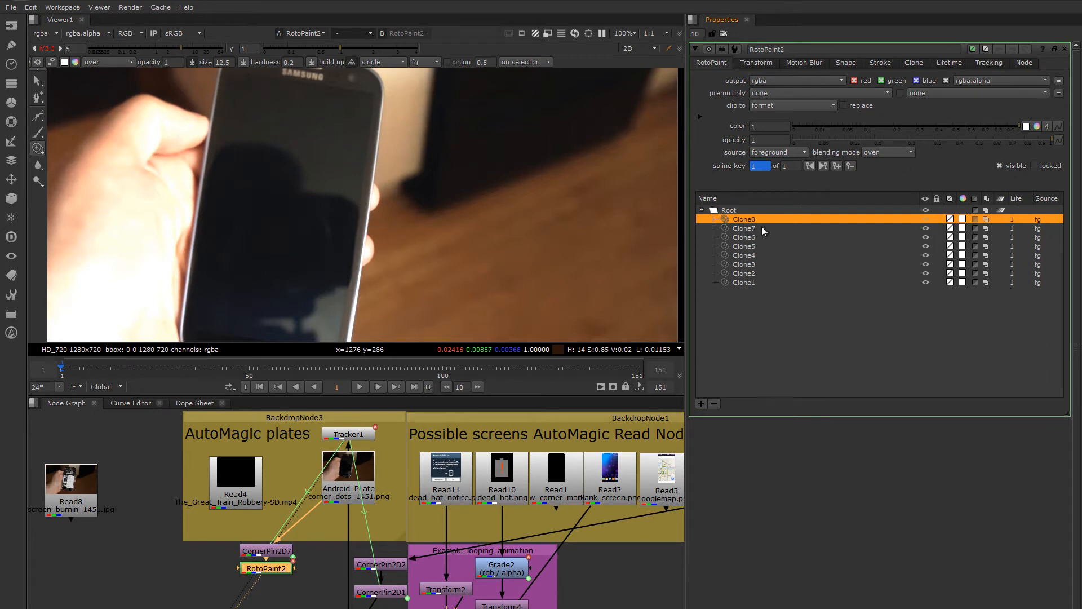
pyautogui.keyDown('shift'); pyautogui.click(743, 282); pyautogui.keyUp('shift')
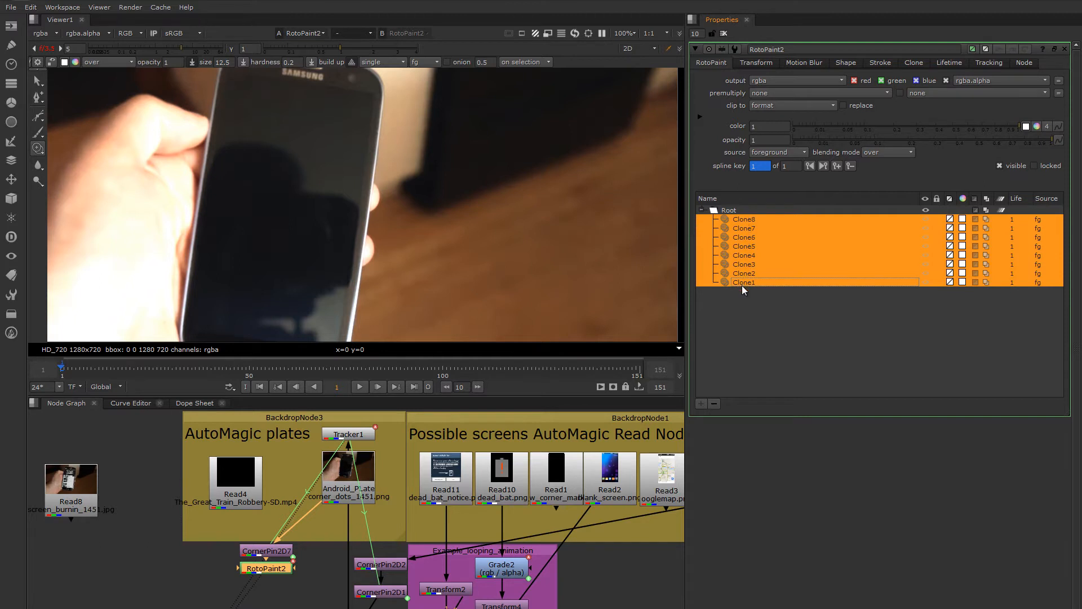
pyautogui.click(949, 63)
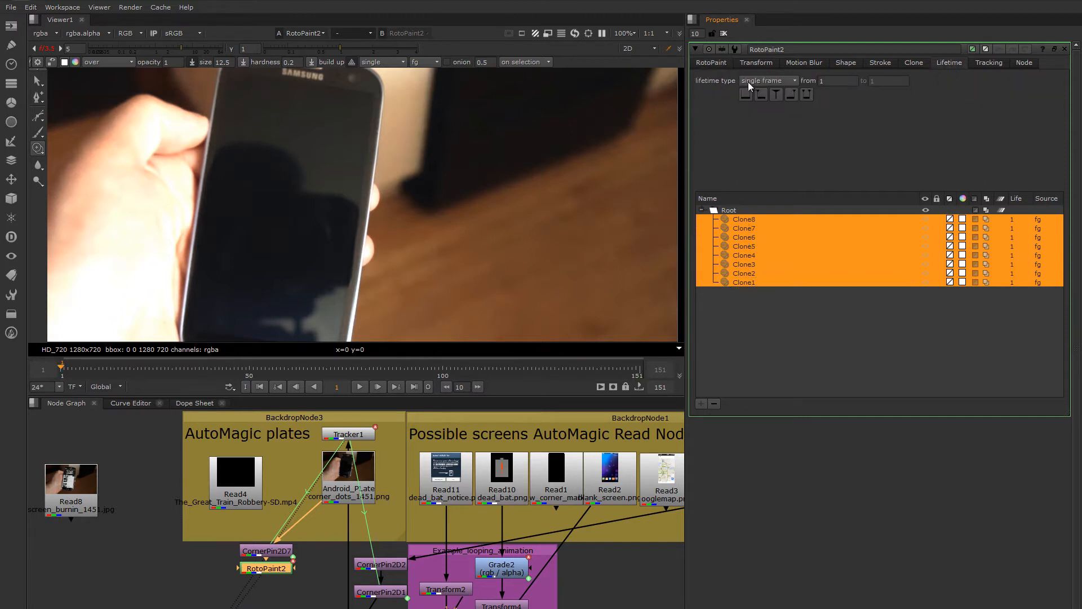
pyautogui.click(791, 82)
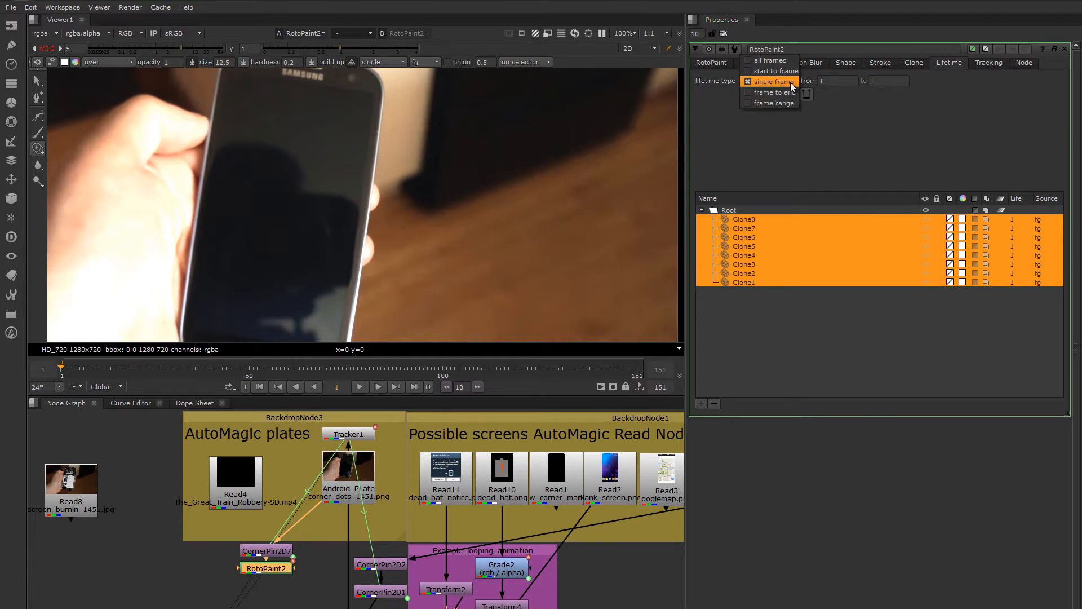
pyautogui.click(782, 62)
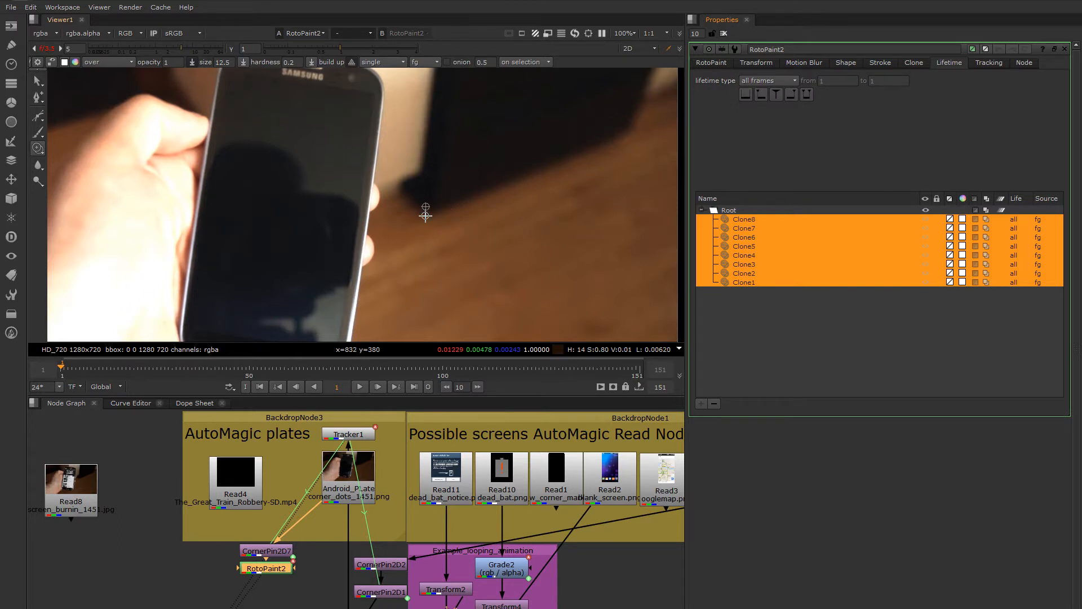
pyautogui.press('f')
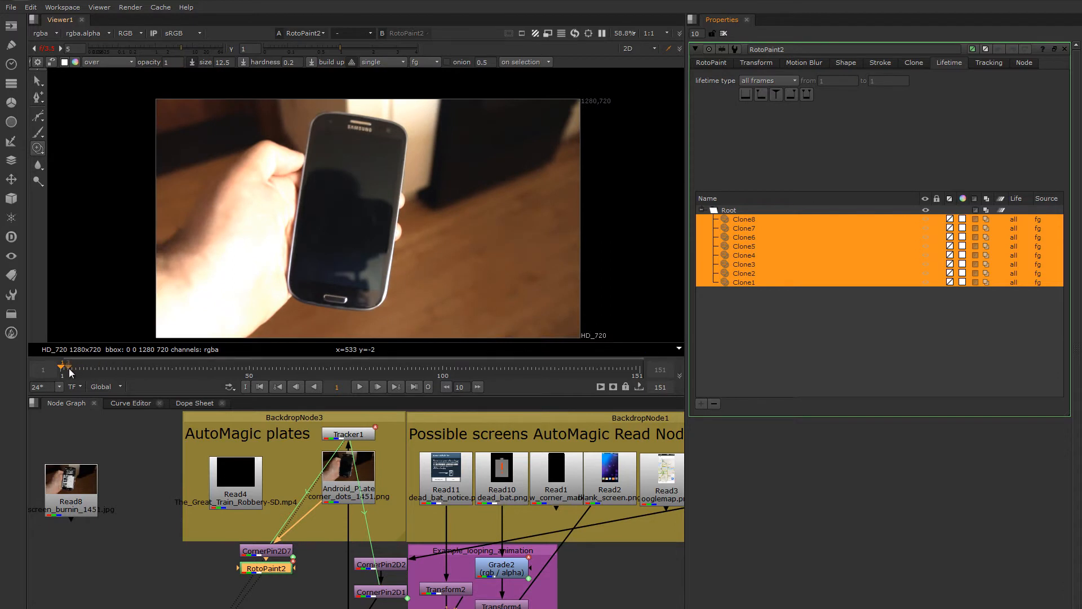
pyautogui.moveTo(68, 367); pyautogui.dragTo(366, 383)
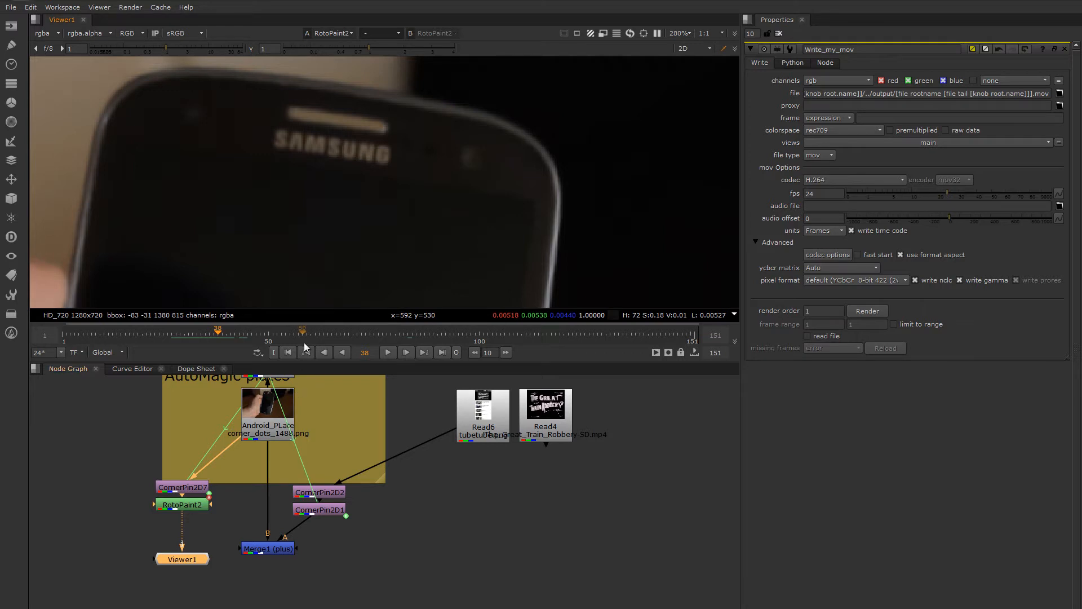
# Step: Add a TransformMasked node and insert it between RotoPaint2 and the viewer, moving the neighbouring nodes to make room
pyautogui.moveTo(127, 473); pyautogui.dragTo(188, 501)
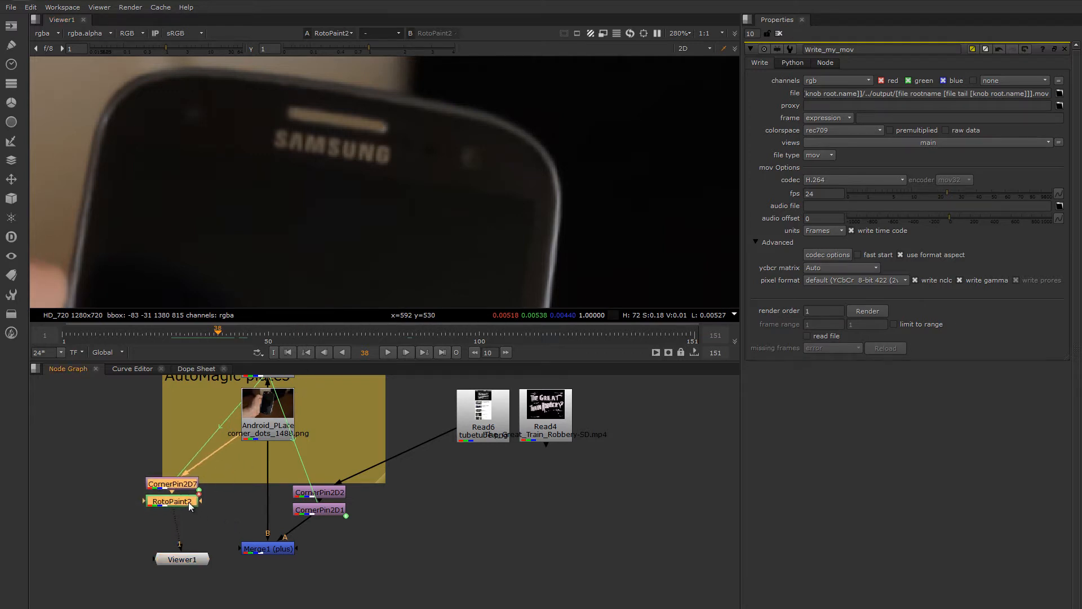
pyautogui.click(11, 180)
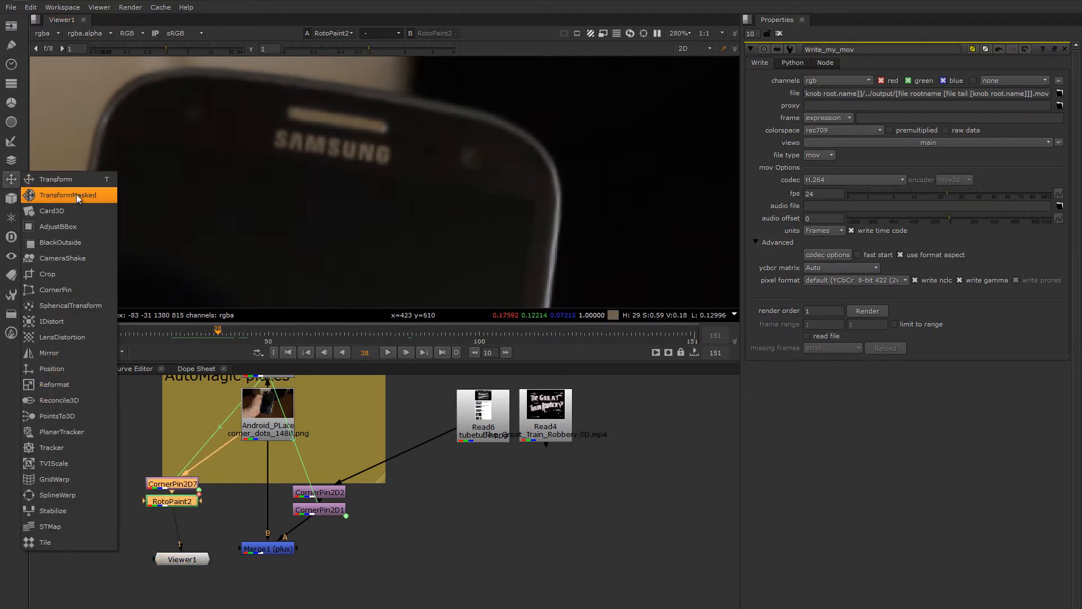
pyautogui.click(86, 197)
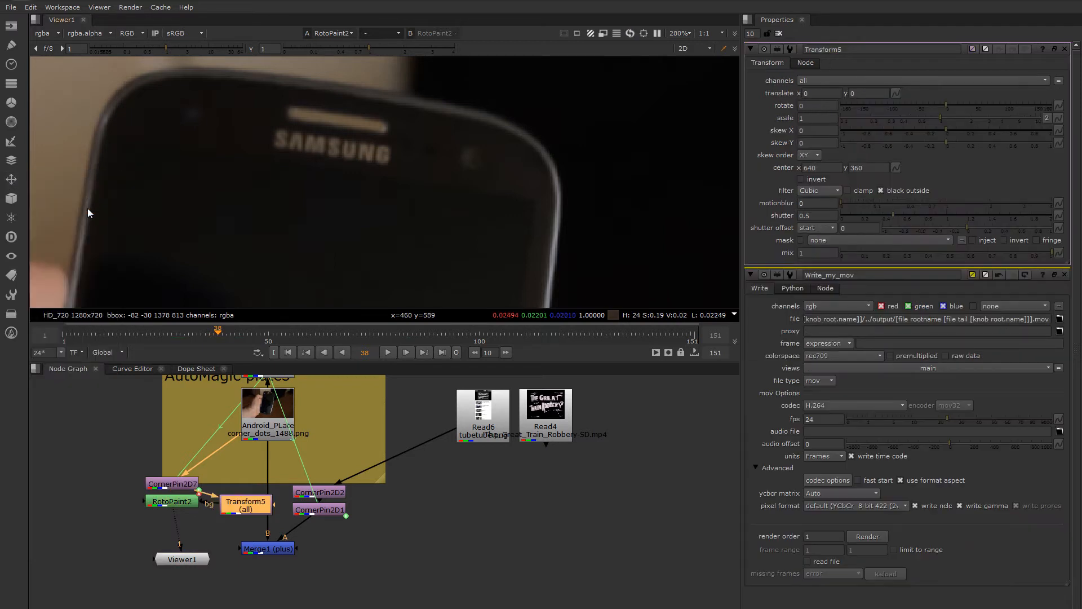
pyautogui.moveTo(238, 517); pyautogui.dragTo(245, 520)
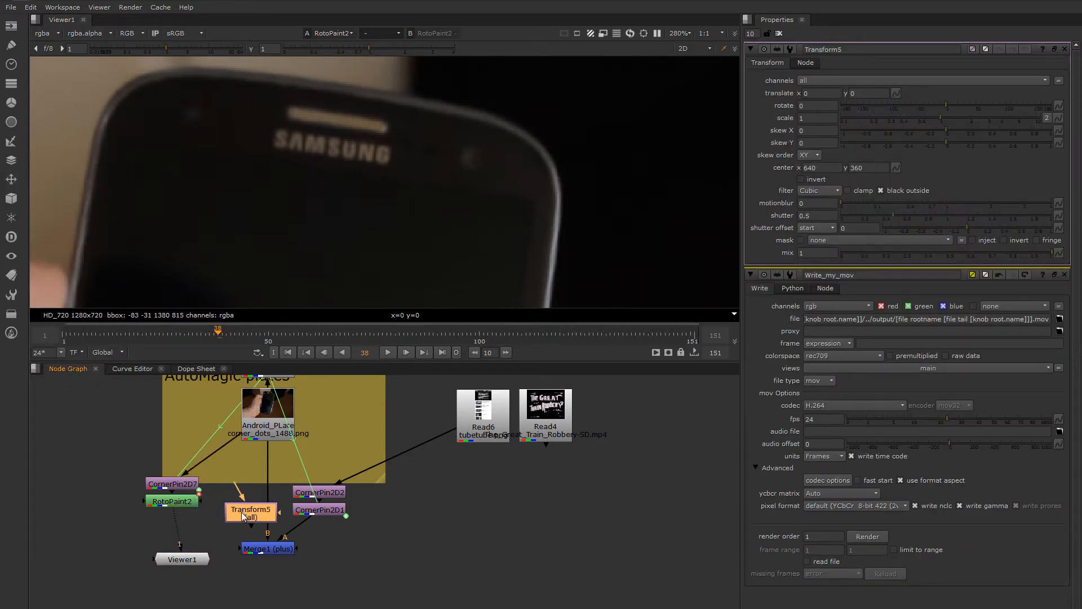
pyautogui.moveTo(243, 510); pyautogui.dragTo(217, 522)
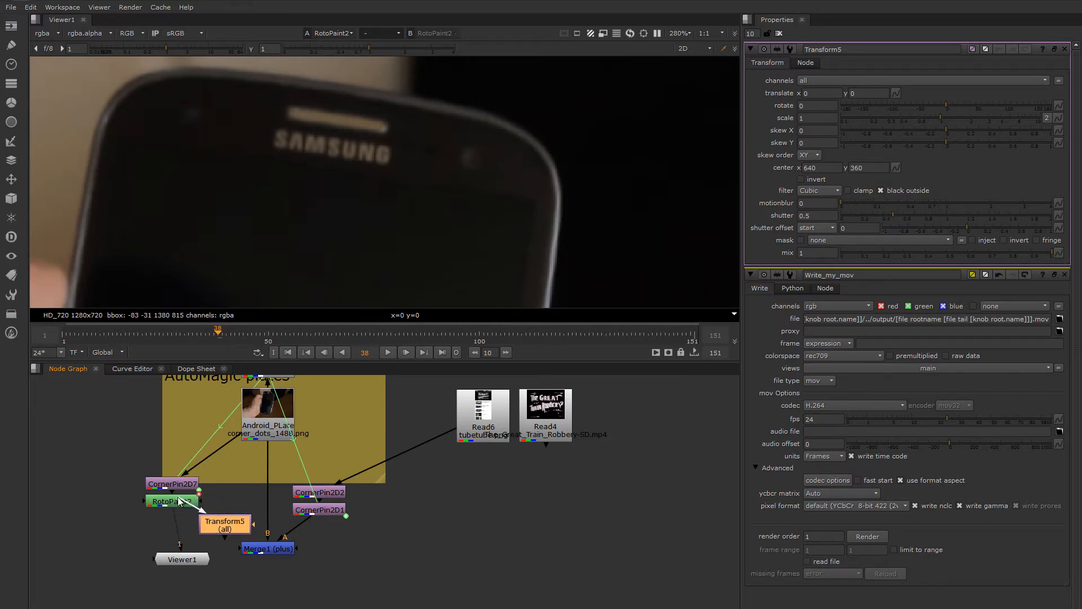
pyautogui.moveTo(177, 560); pyautogui.dragTo(171, 596)
pyautogui.moveTo(228, 534); pyautogui.dragTo(181, 534)
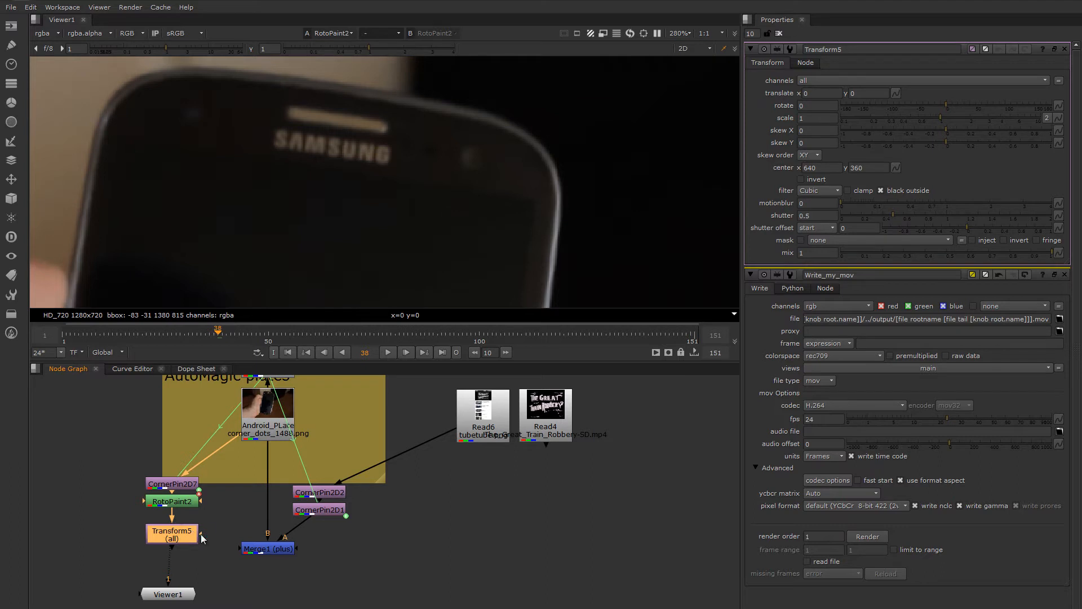
pyautogui.moveTo(202, 539); pyautogui.dragTo(242, 533)
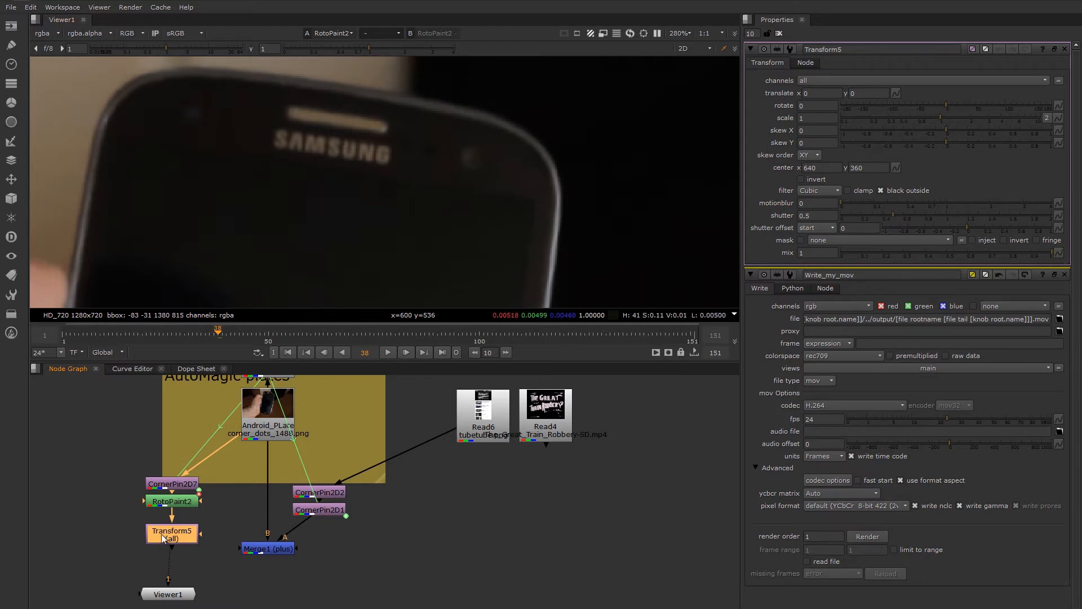
# Step: Add an unconnected Roto node in the empty graph area beside RotoPaint2
pyautogui.moveTo(107, 515); pyautogui.dragTo(177, 509, button='middle')
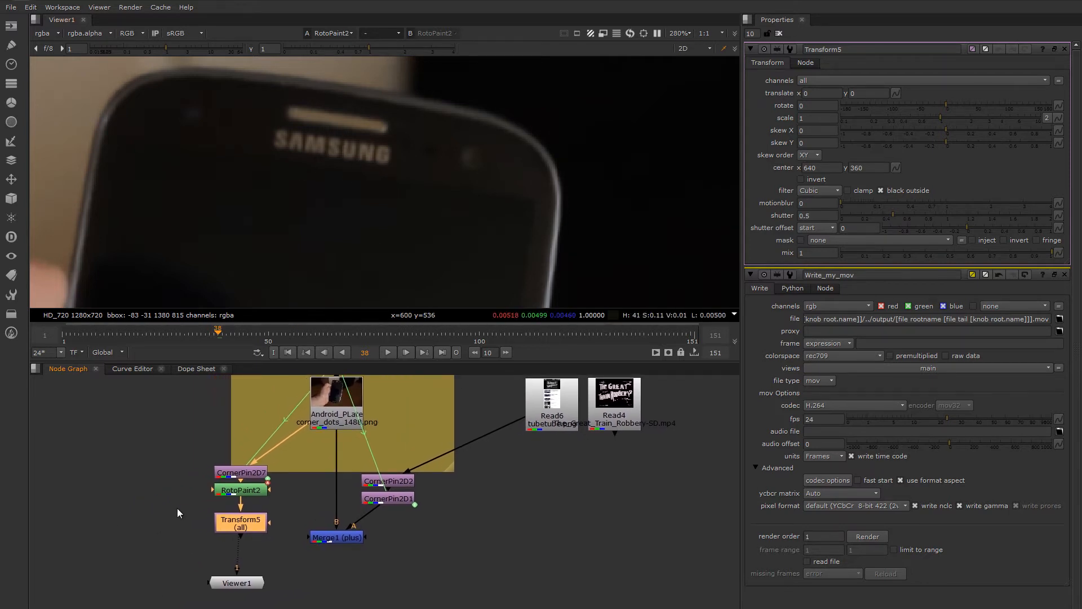
pyautogui.click(154, 488)
pyautogui.press('Tab')
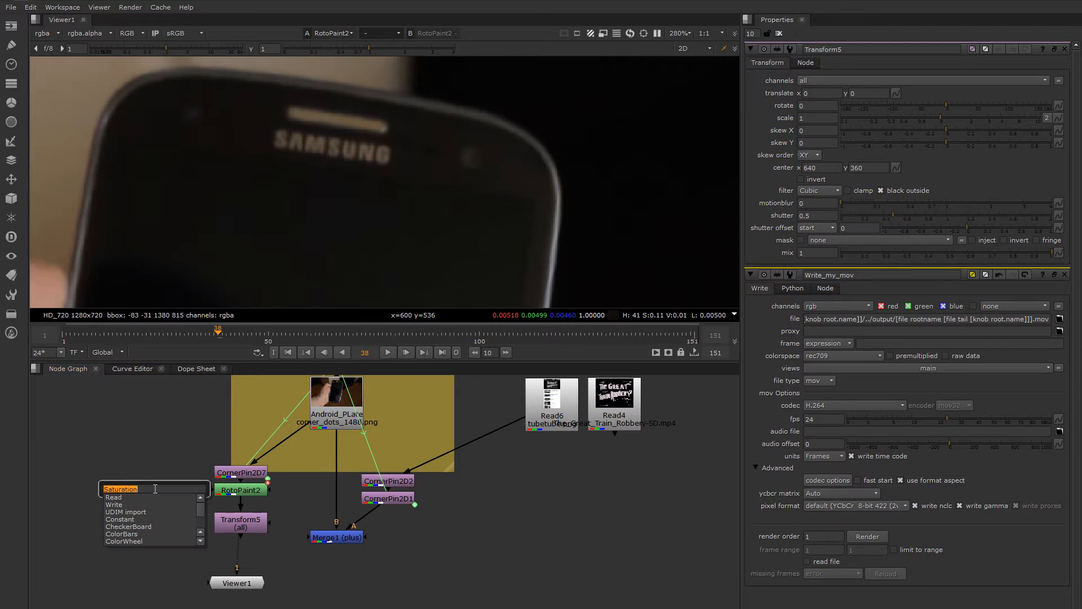
pyautogui.write('roto')
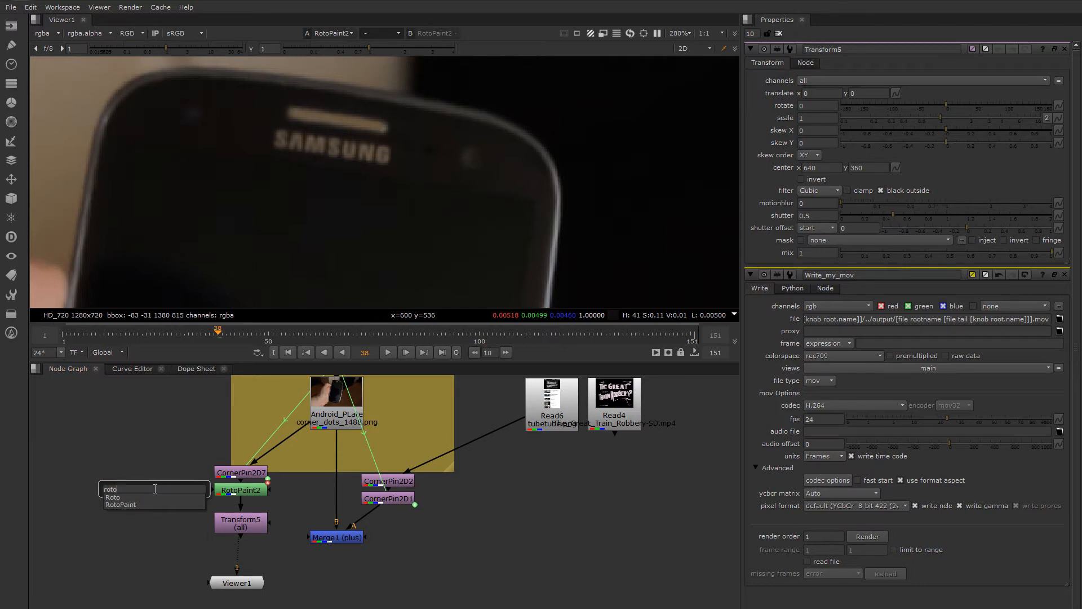
pyautogui.press('Return')
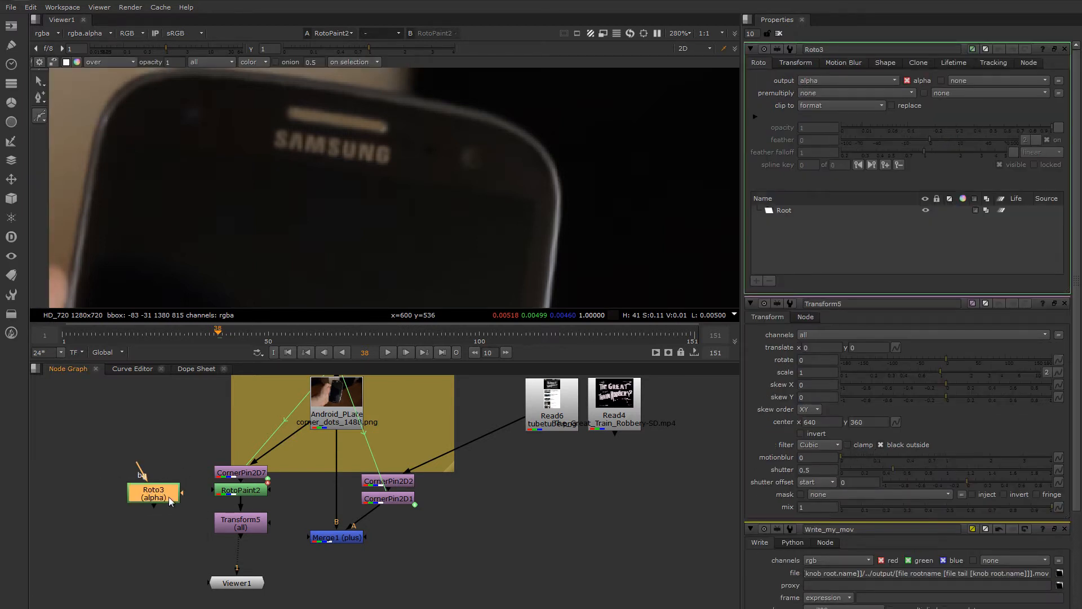
# Step: Draw a closed four-point Bezier around the letters "SUNG" in the phone's logo and fine-tune its corner points
pyautogui.click(328, 130)
pyautogui.click(326, 156)
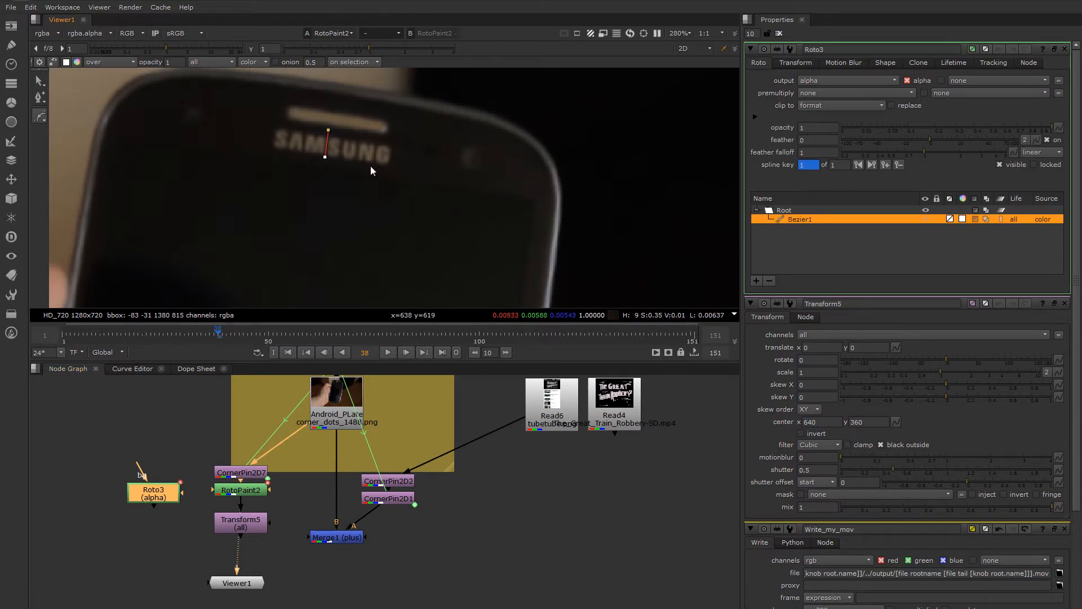
pyautogui.click(389, 168)
pyautogui.click(397, 145)
pyautogui.click(329, 130)
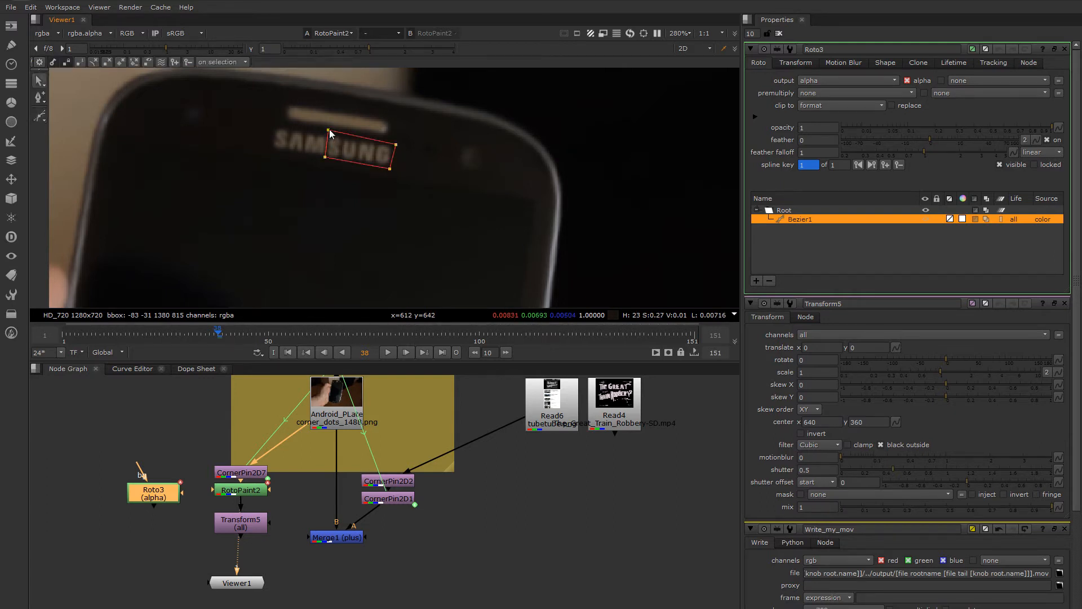
pyautogui.moveTo(329, 130); pyautogui.dragTo(329, 133)
pyautogui.click(327, 158)
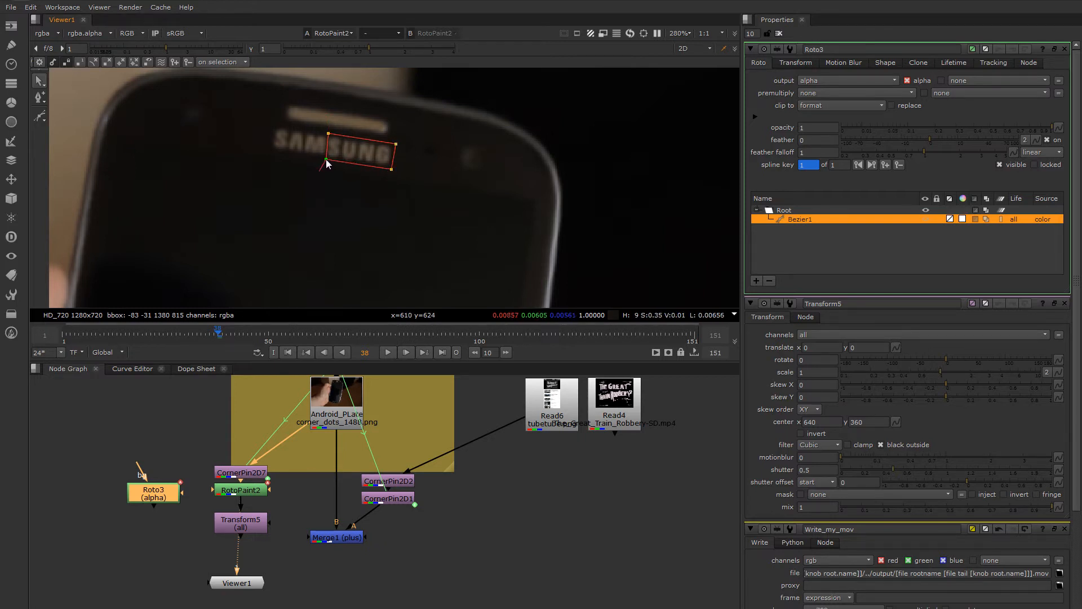
# Step: Connect the Roto node to the mask input of Transform5 and set the transform's channels to rgba
pyautogui.moveTo(270, 524); pyautogui.dragTo(171, 494)
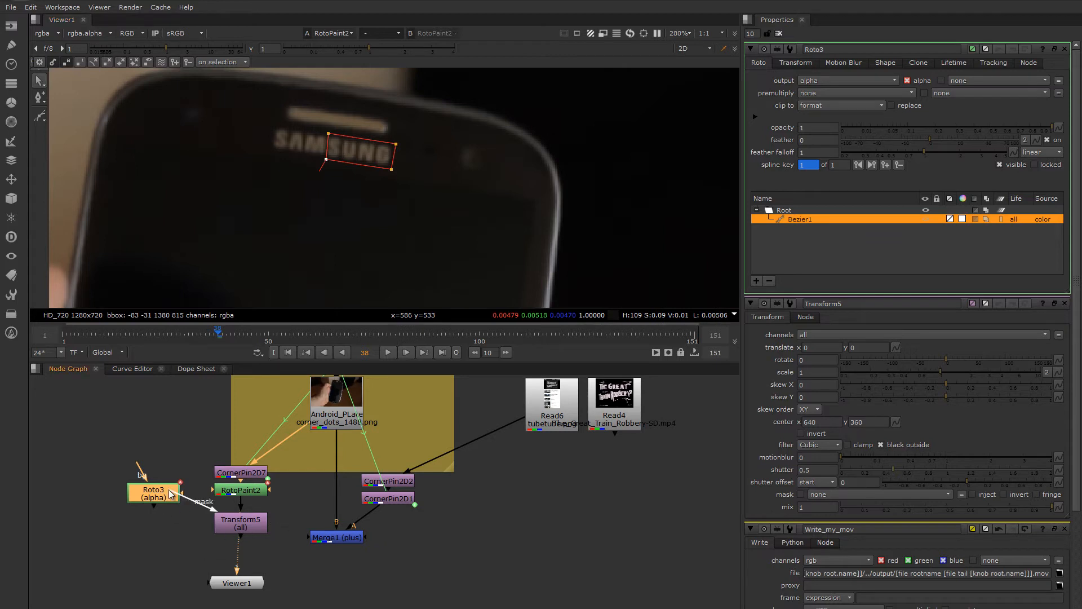
pyautogui.doubleClick(253, 528)
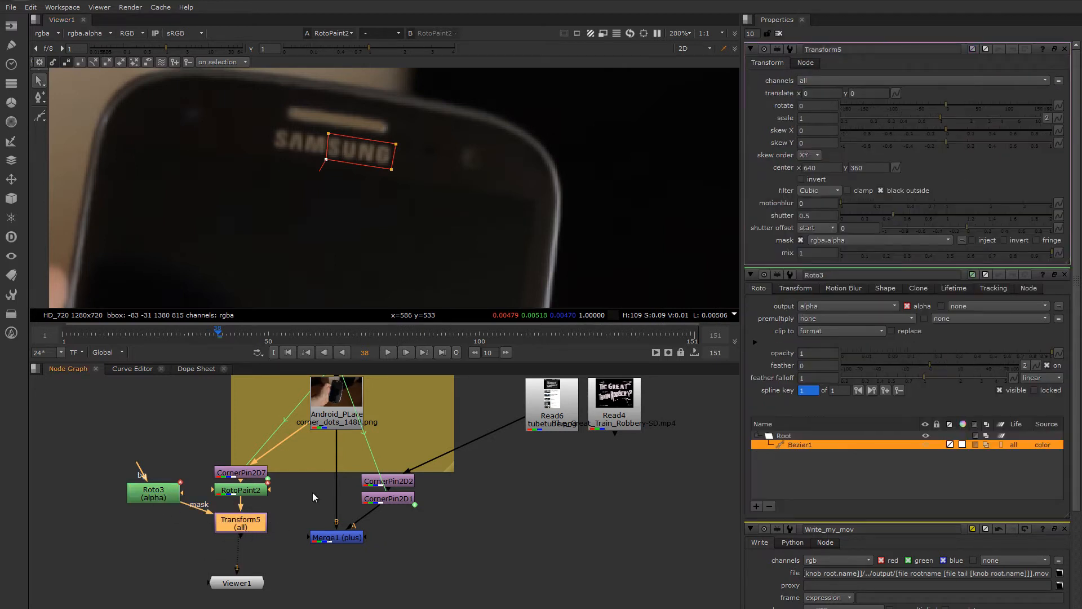
pyautogui.click(810, 81)
pyautogui.click(823, 120)
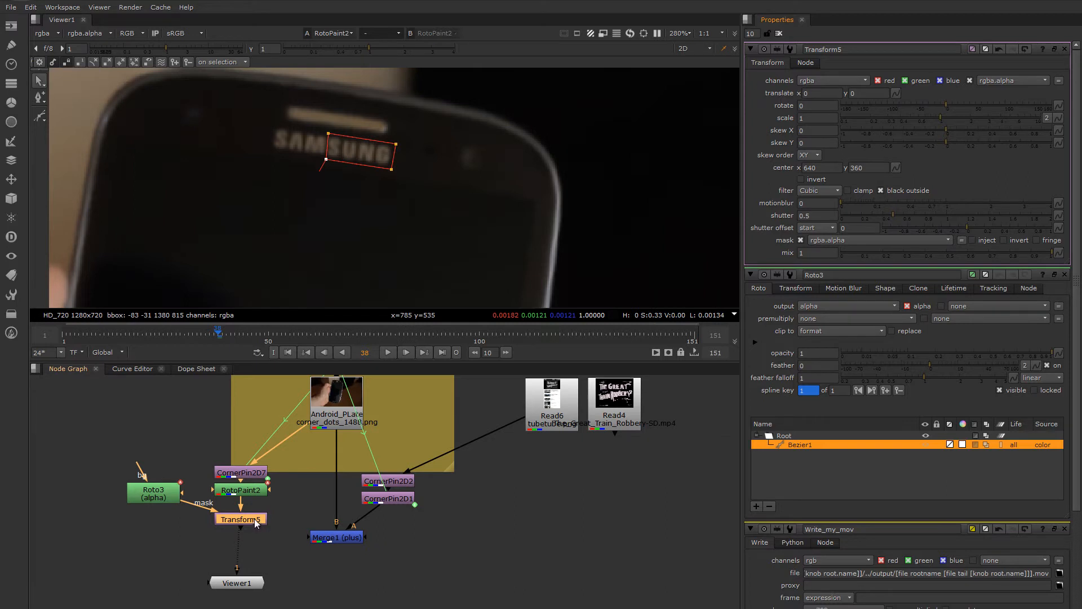
pyautogui.moveTo(257, 522); pyautogui.dragTo(257, 518)
# Step: Move the center of Transform5 onto the first S of the SAMSUNG logo, at about x 586.5, y 637.8
pyautogui.scroll(-4, 397, 189)
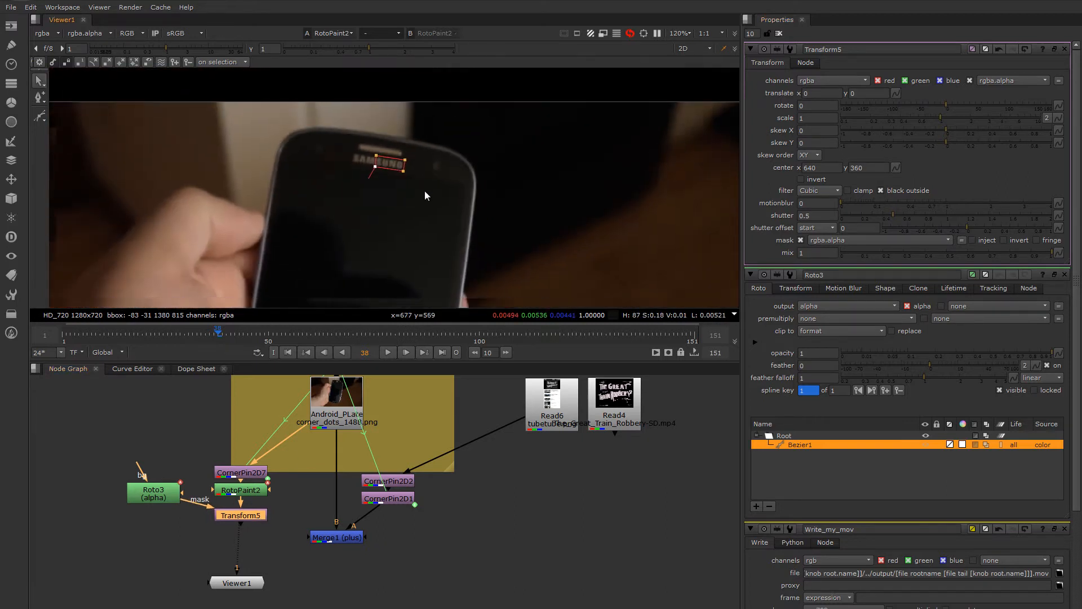
pyautogui.moveTo(424, 196); pyautogui.dragTo(441, 129, button='middle')
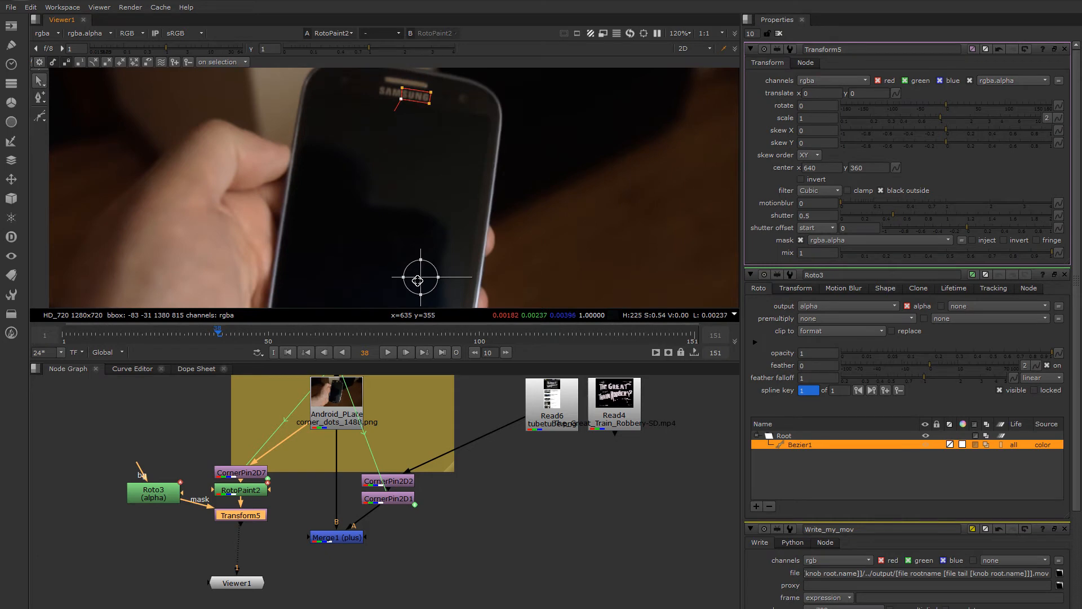
pyautogui.moveTo(421, 278); pyautogui.dragTo(381, 90)
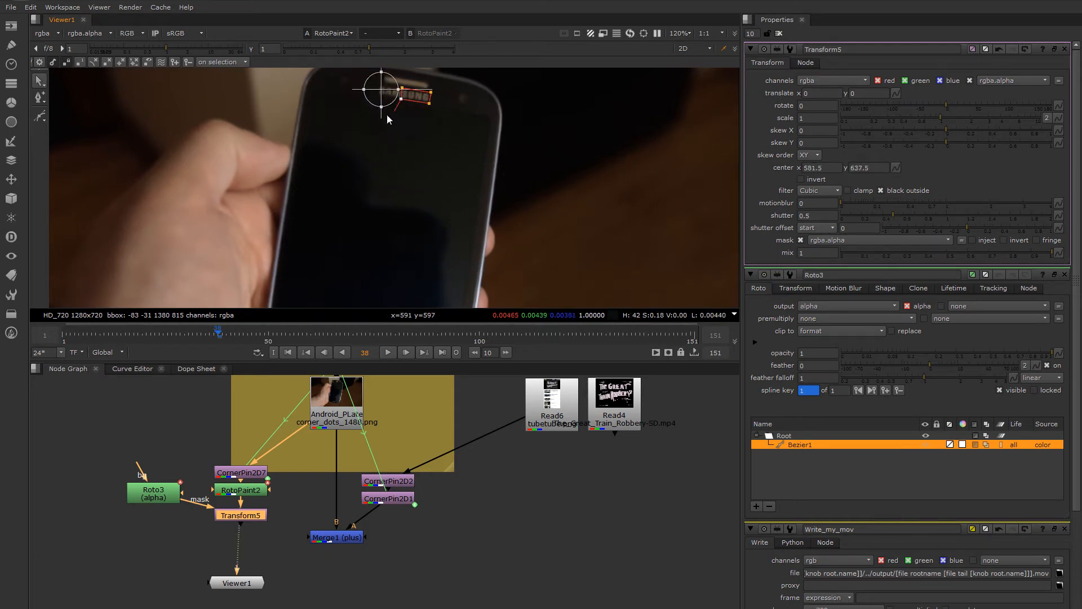
pyautogui.scroll(6, 398, 186)
pyautogui.scroll(4, 383, 206)
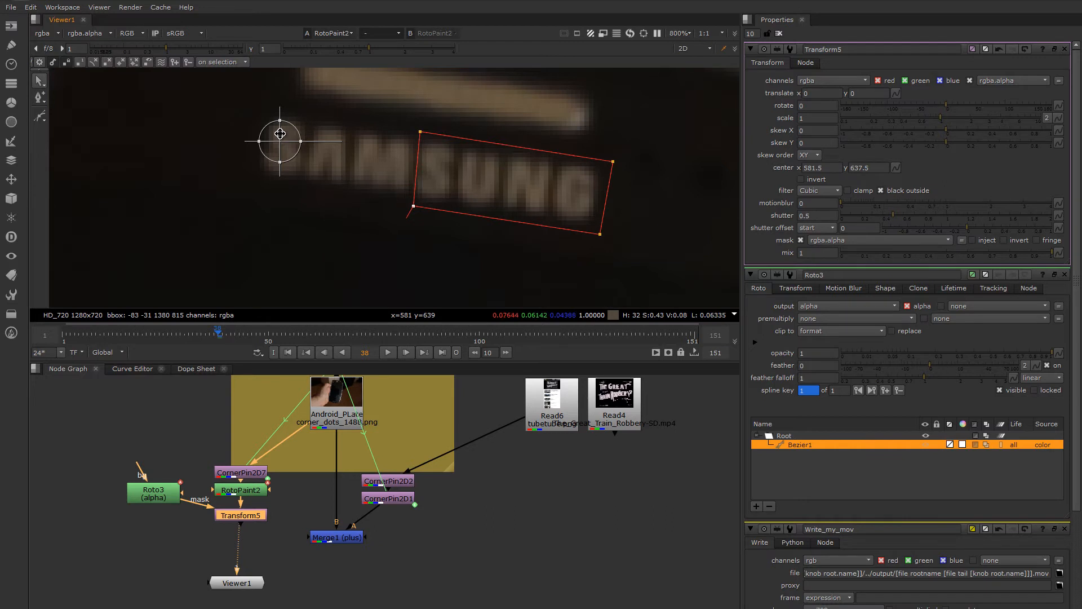
pyautogui.moveTo(280, 141); pyautogui.dragTo(303, 140)
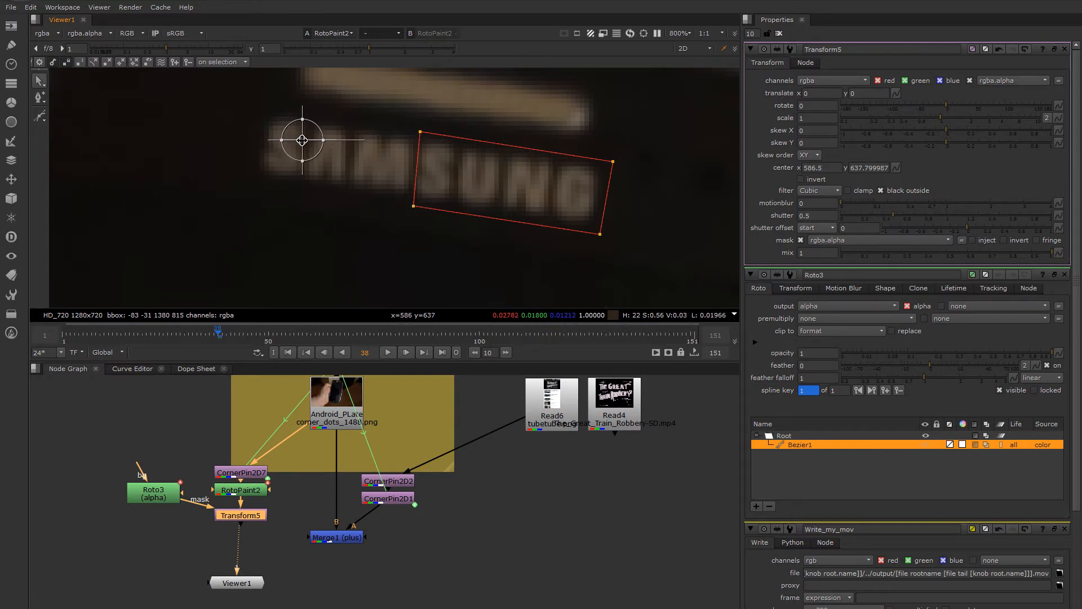
# Step: Translate Transform5 by about x 32.9, y -5.2 onto the logo's second S, then view its output with all property panels closed
pyautogui.moveTo(303, 141); pyautogui.dragTo(451, 163)
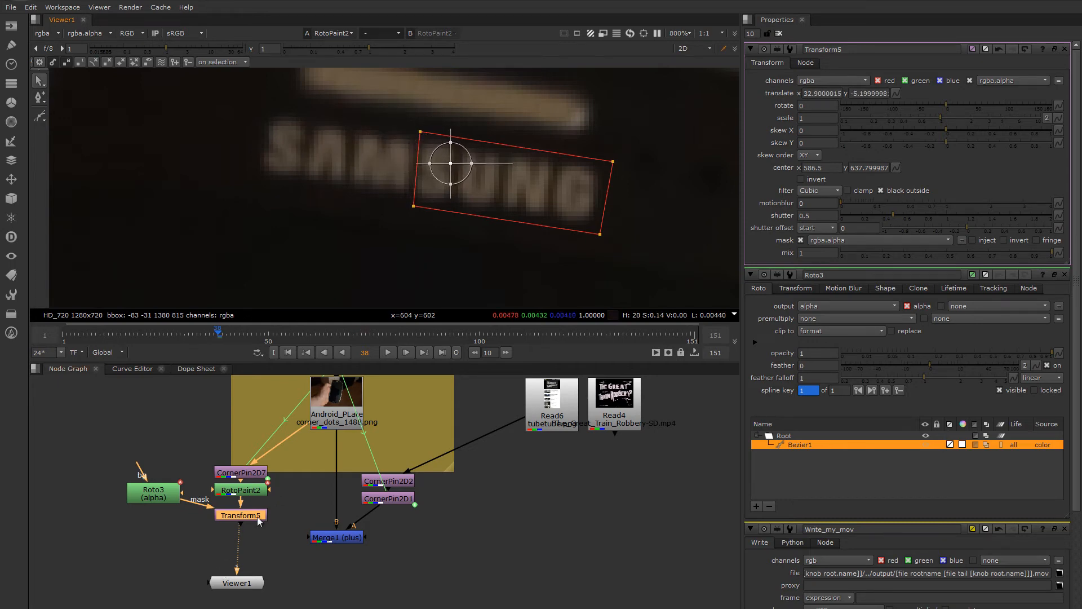
pyautogui.press('1')
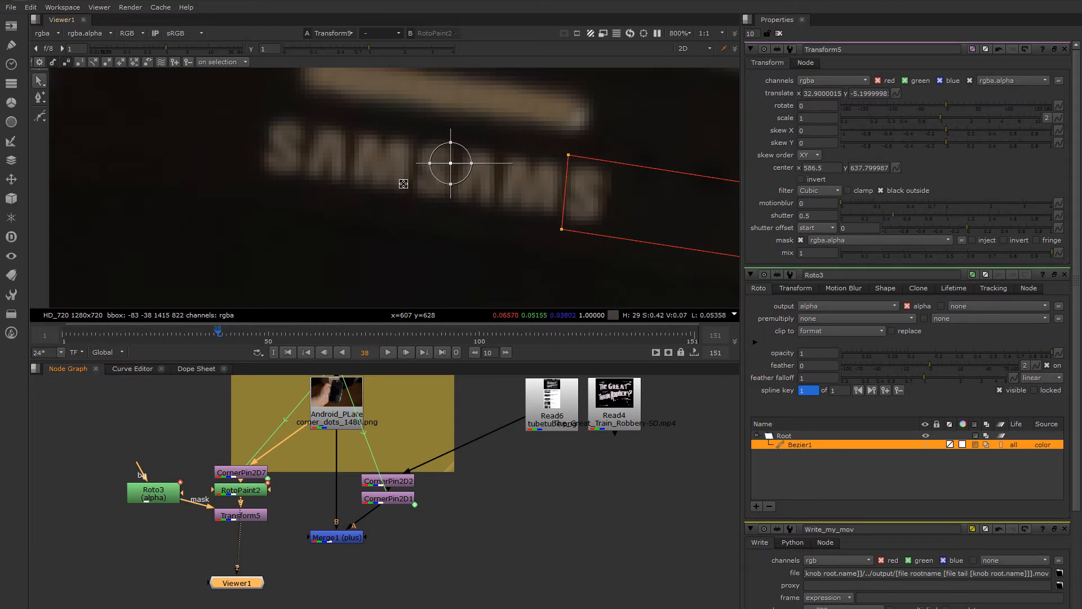
pyautogui.click(779, 34)
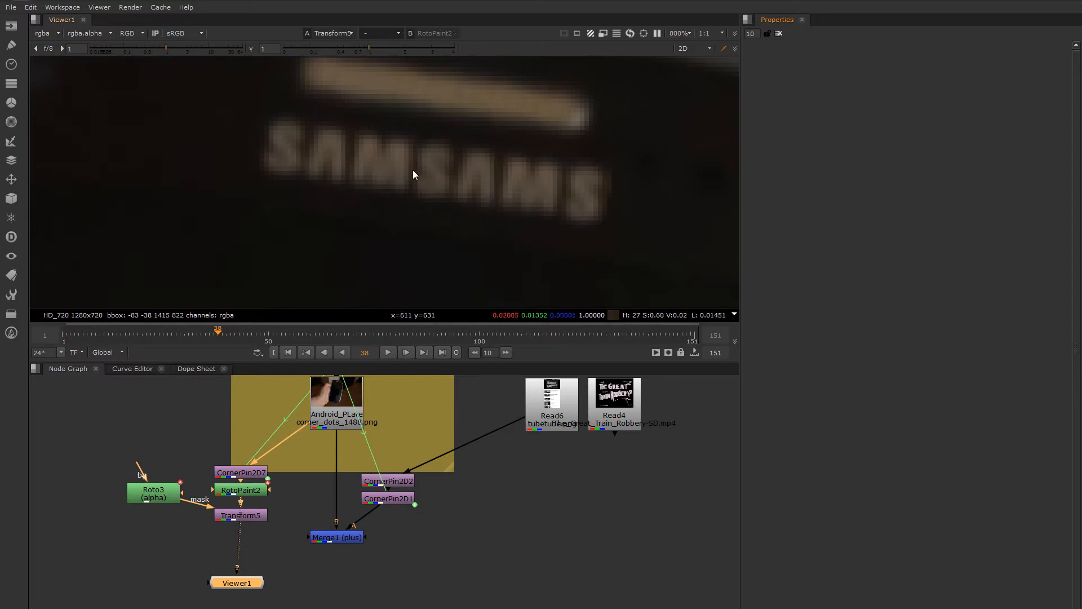
# Step: Scrub between about frames 27 and 41 to check how the altered logo sticks to the stabilized phone
pyautogui.scroll(-5, 430, 192)
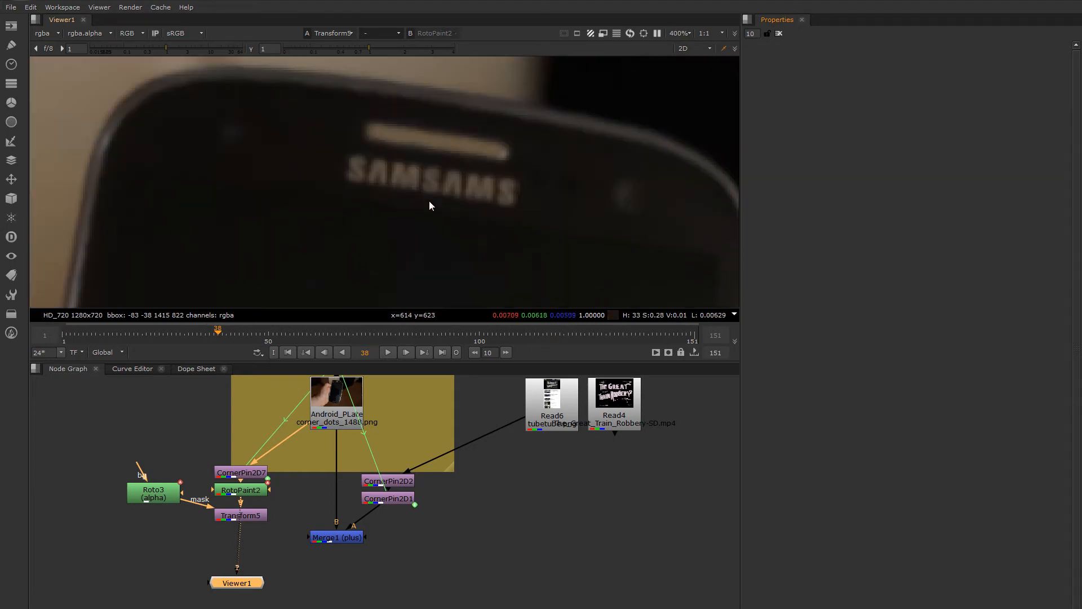
pyautogui.moveTo(454, 229); pyautogui.dragTo(383, 163, button='middle')
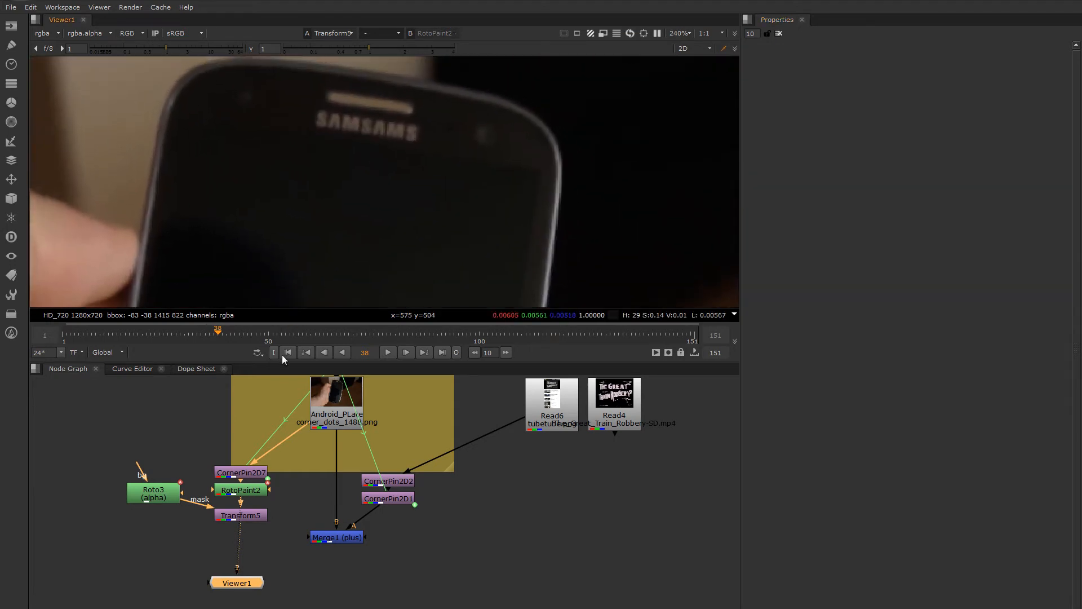
pyautogui.moveTo(215, 342); pyautogui.dragTo(197, 334)
pyautogui.moveTo(159, 334)
pyautogui.mouseDown()
pyautogui.moveTo(131, 337)
pyautogui.moveTo(188, 341)
pyautogui.moveTo(171, 340)
pyautogui.mouseUp()
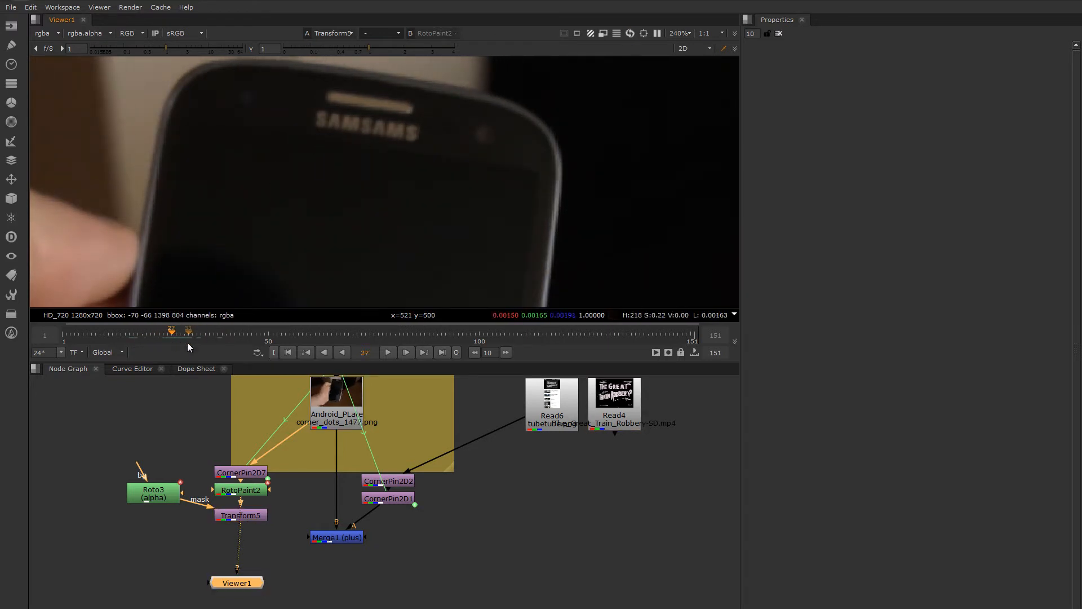
pyautogui.moveTo(174, 336); pyautogui.dragTo(215, 343)
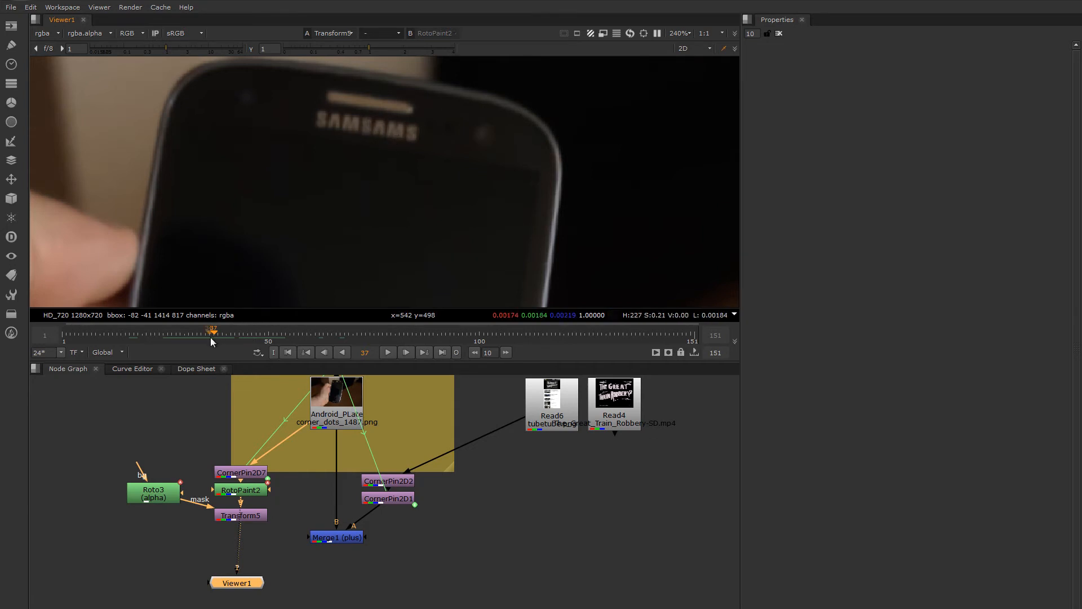
pyautogui.moveTo(211, 337)
pyautogui.mouseDown()
pyautogui.moveTo(236, 333)
pyautogui.moveTo(192, 335)
pyautogui.mouseUp()
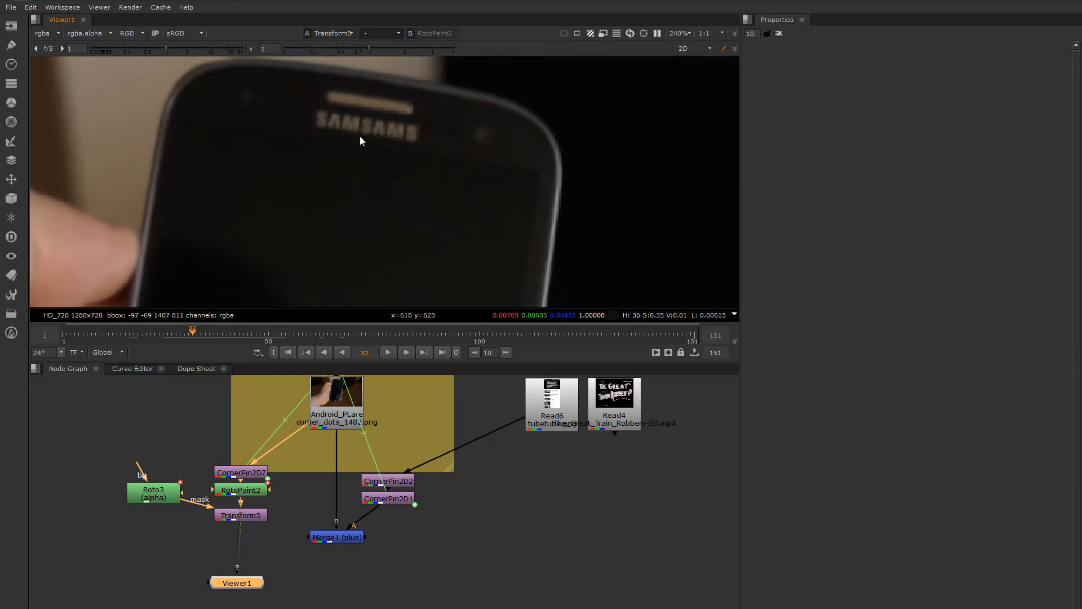
pyautogui.scroll(-3, 376, 157)
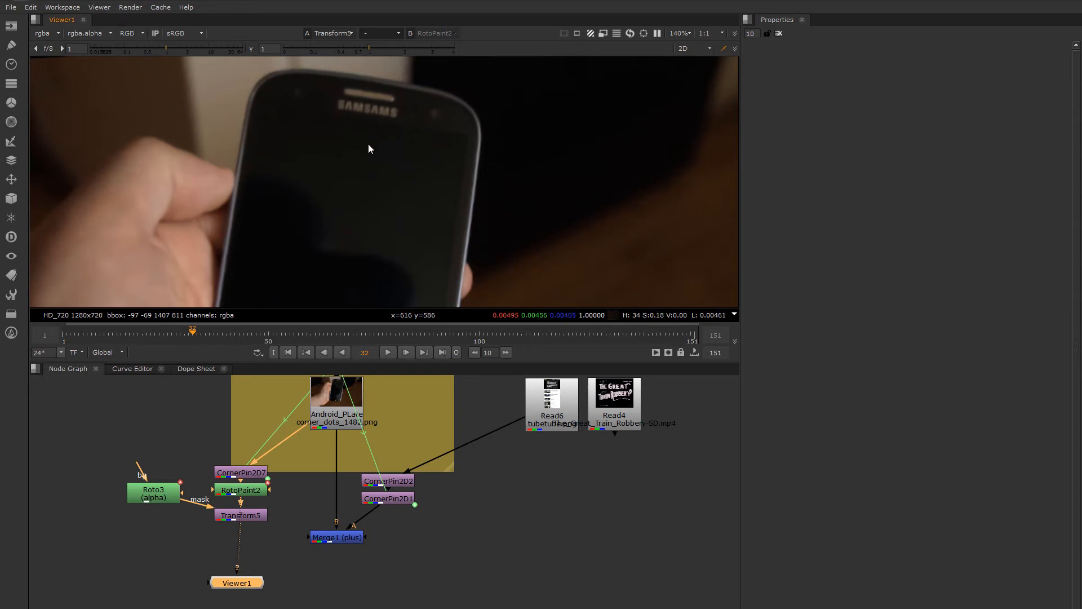
pyautogui.moveTo(249, 515); pyautogui.dragTo(249, 509)
pyautogui.scroll(-5, 395, 188)
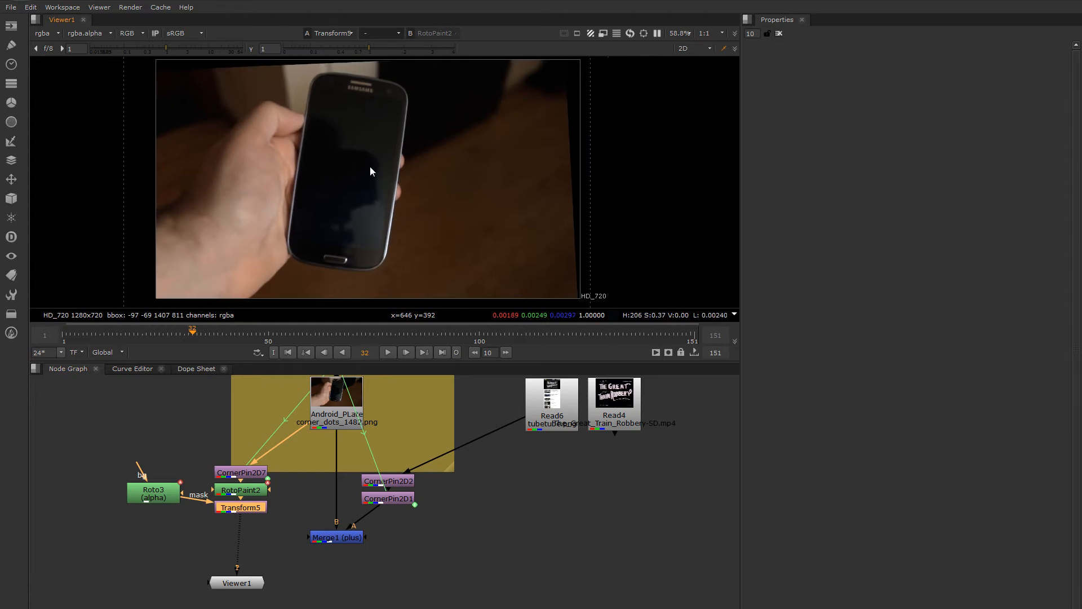
pyautogui.moveTo(184, 333); pyautogui.dragTo(230, 342)
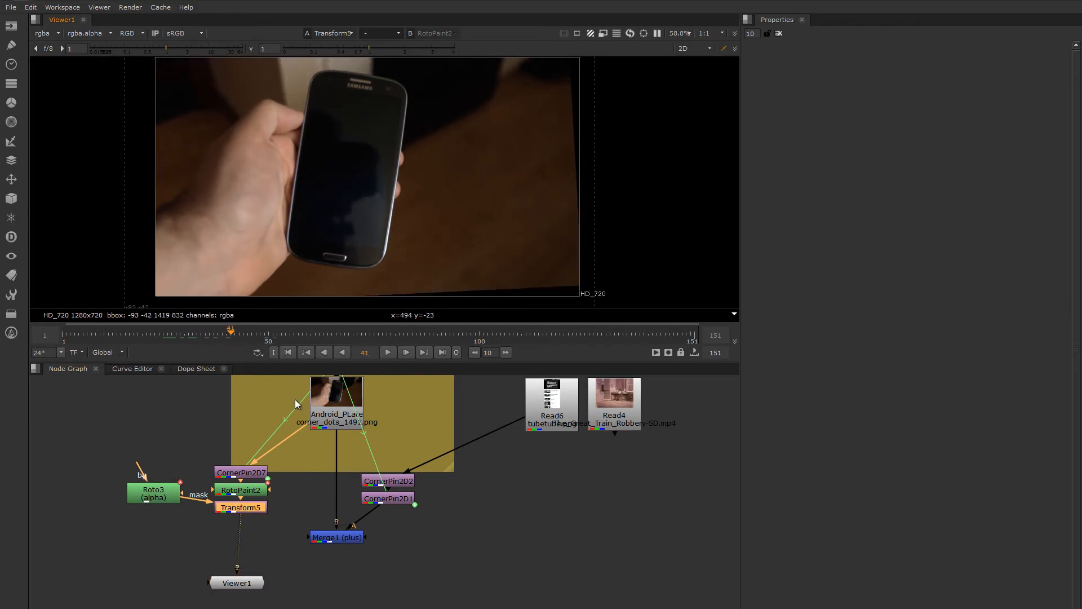
# Step: Paste a copy of CornerPin2D7 and connect it directly below Transform5
pyautogui.moveTo(295, 435); pyautogui.dragTo(290, 425, button='middle')
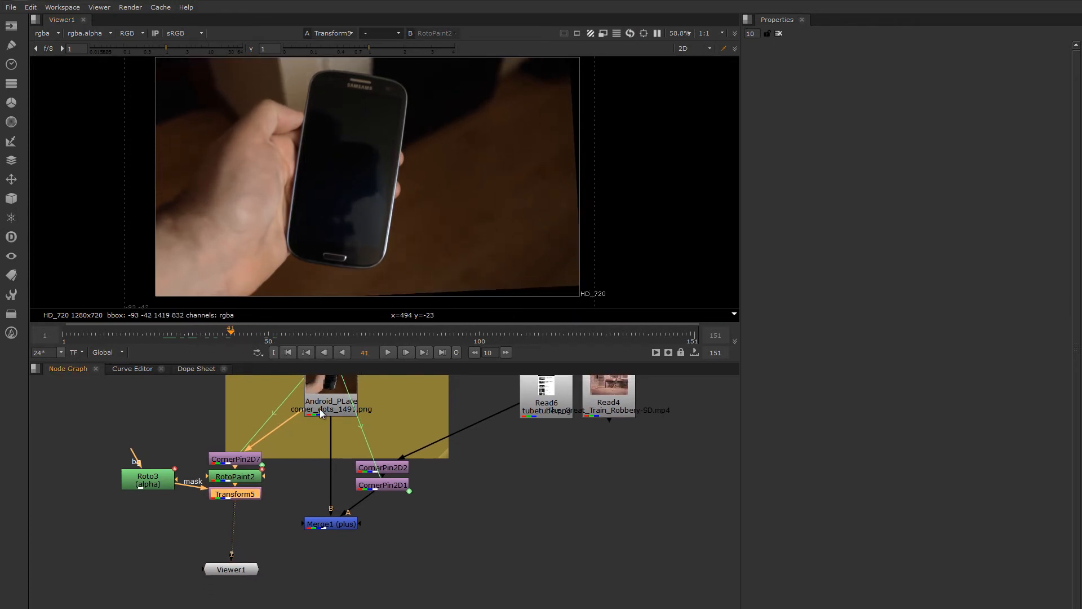
pyautogui.moveTo(251, 461); pyautogui.dragTo(249, 442)
pyautogui.doubleClick(250, 443)
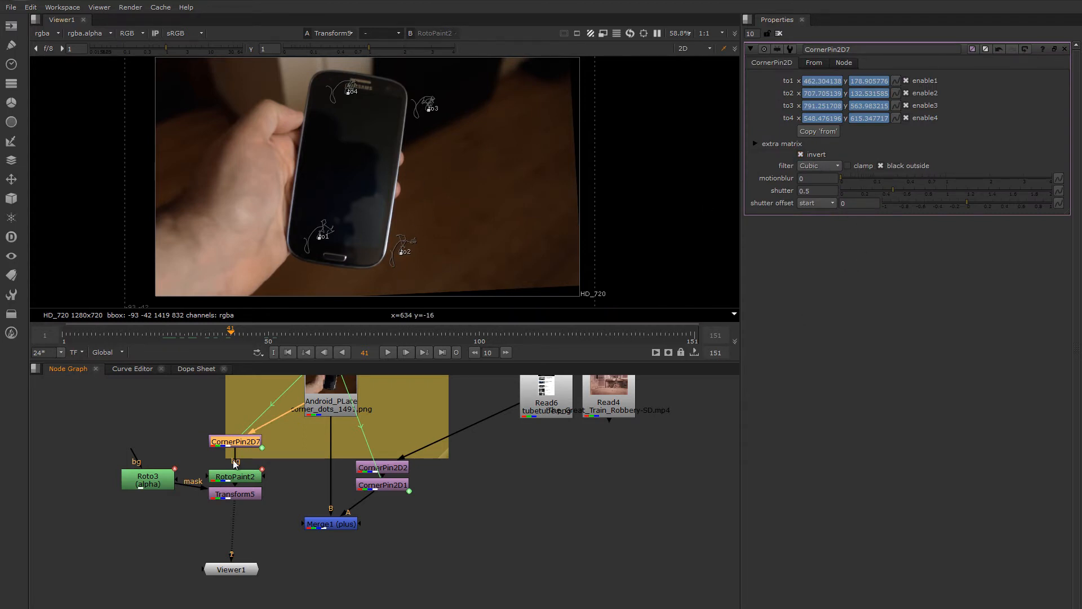
pyautogui.moveTo(245, 445); pyautogui.dragTo(245, 449)
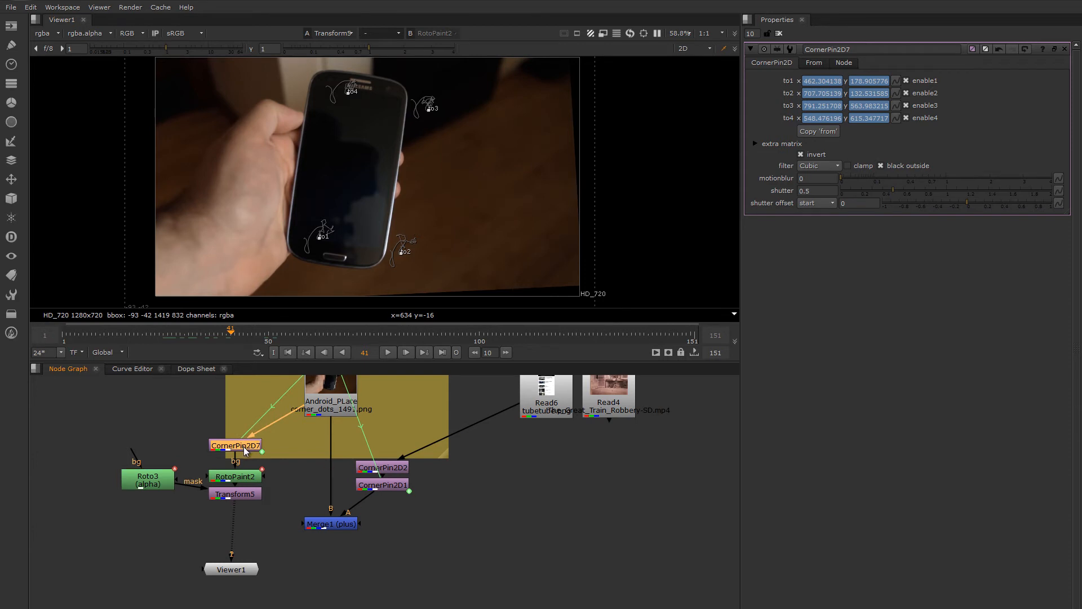
pyautogui.click(249, 523)
pyautogui.hotkey('ctrl', 'v')
pyautogui.moveTo(252, 523); pyautogui.dragTo(261, 533)
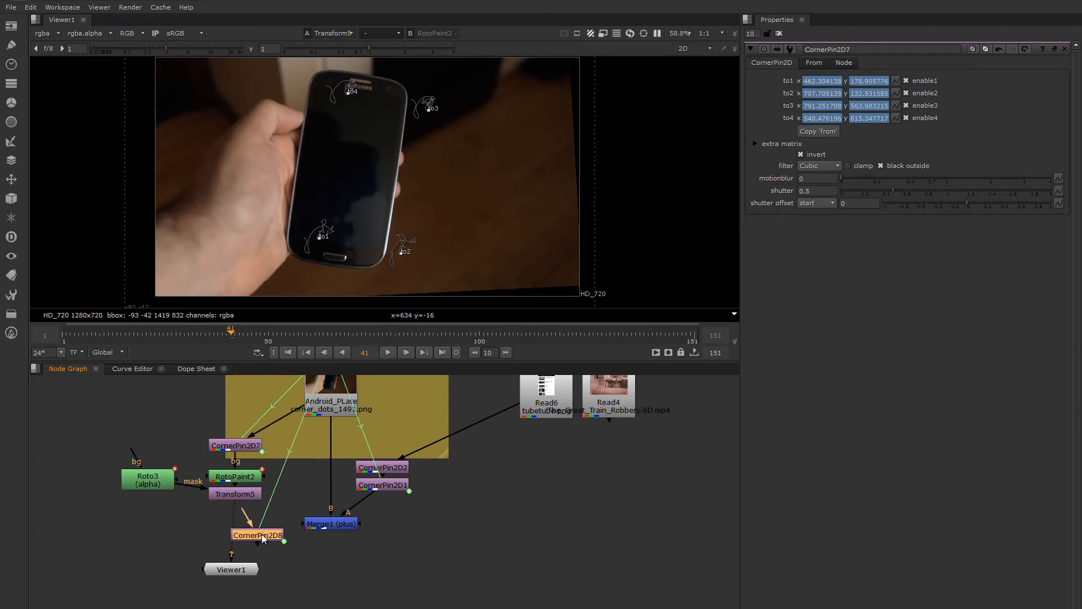
pyautogui.moveTo(236, 494); pyautogui.dragTo(237, 494)
pyautogui.moveTo(274, 535); pyautogui.dragTo(242, 517)
# Step: Turn off invert on the copied corner pin, hide the animation paths in the viewer overlay, and view the node's output at frame 26
pyautogui.doubleClick(243, 517)
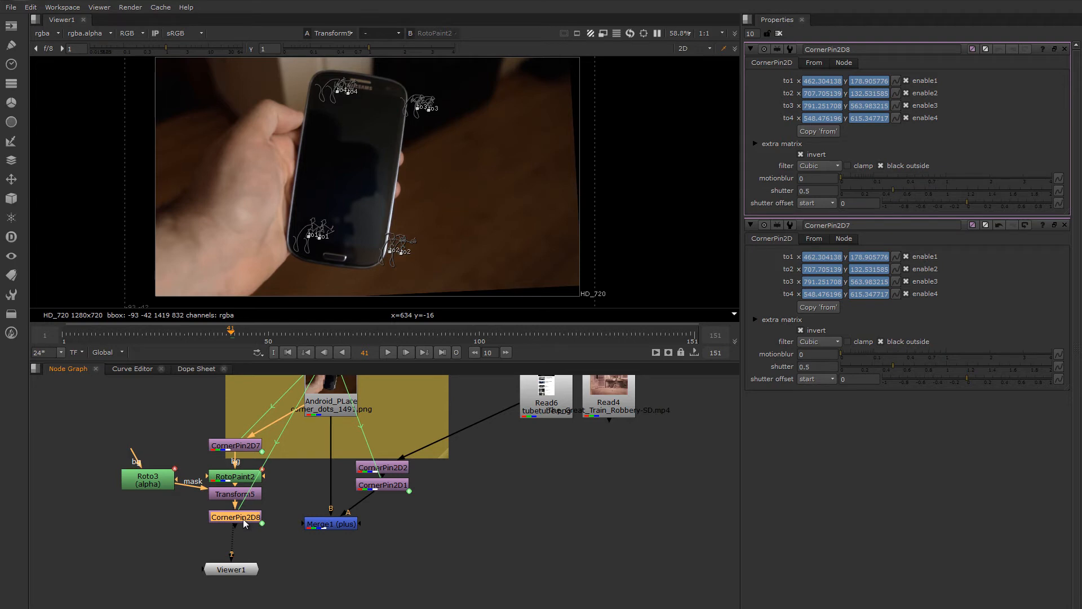
pyautogui.click(801, 155)
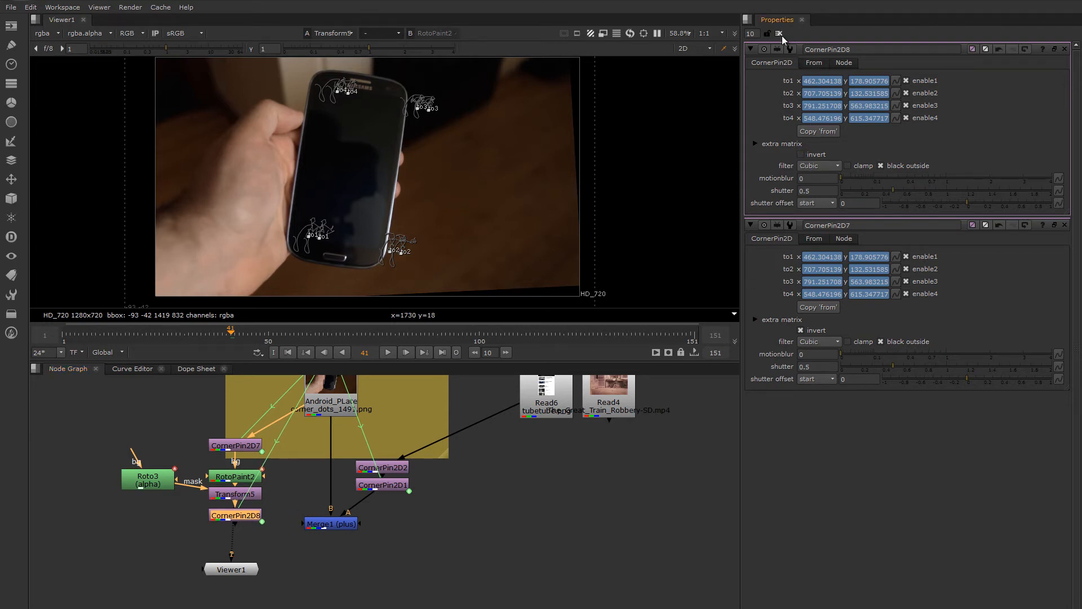
pyautogui.moveTo(388, 198); pyautogui.dragTo(386, 212, button='middle')
pyautogui.press('o')
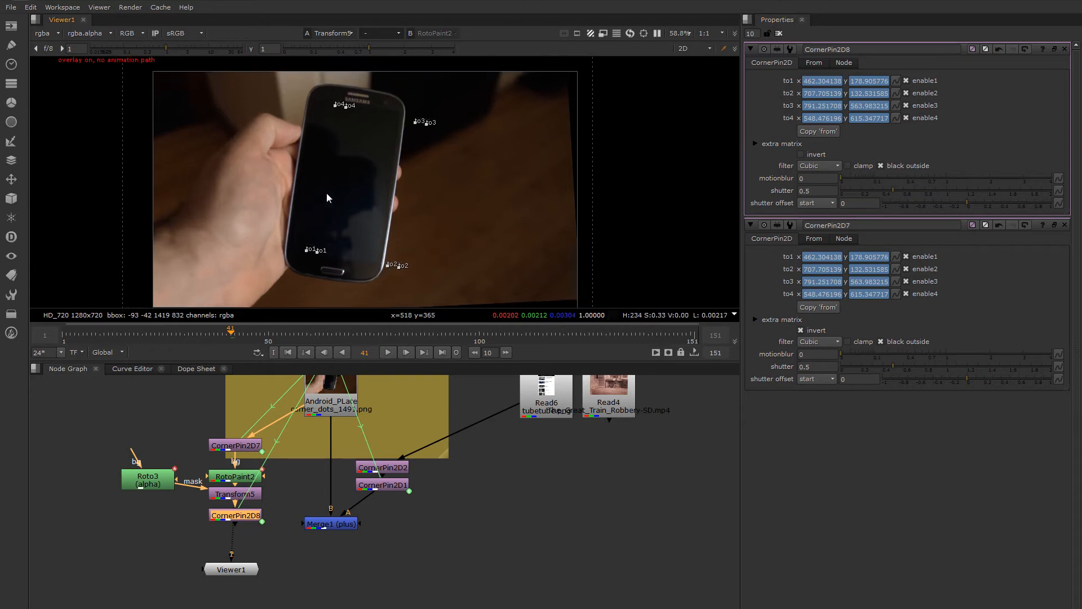
pyautogui.moveTo(226, 337); pyautogui.dragTo(166, 333)
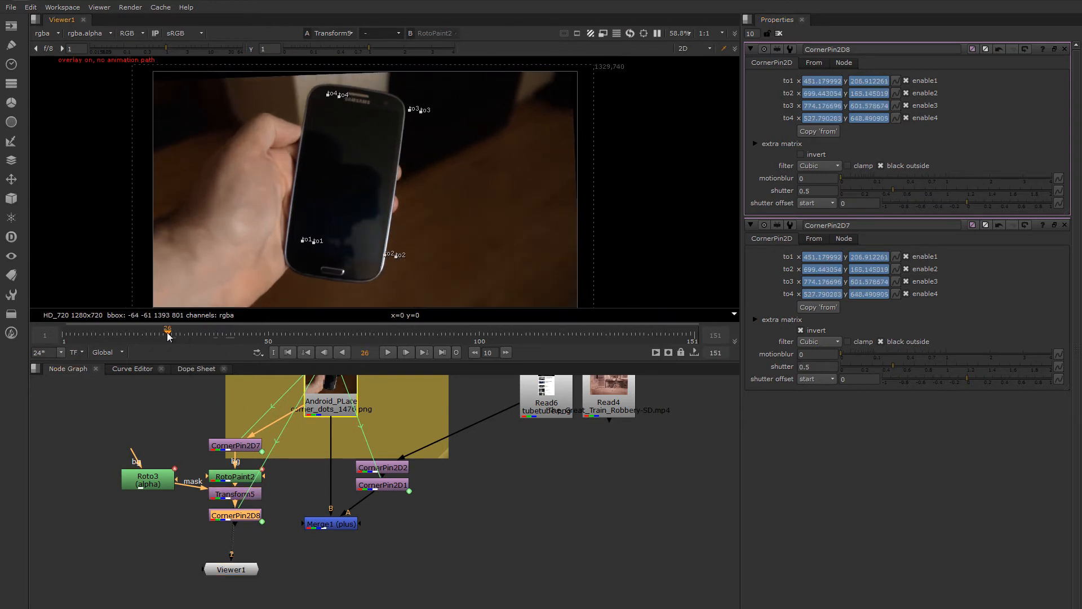
pyautogui.press('1')
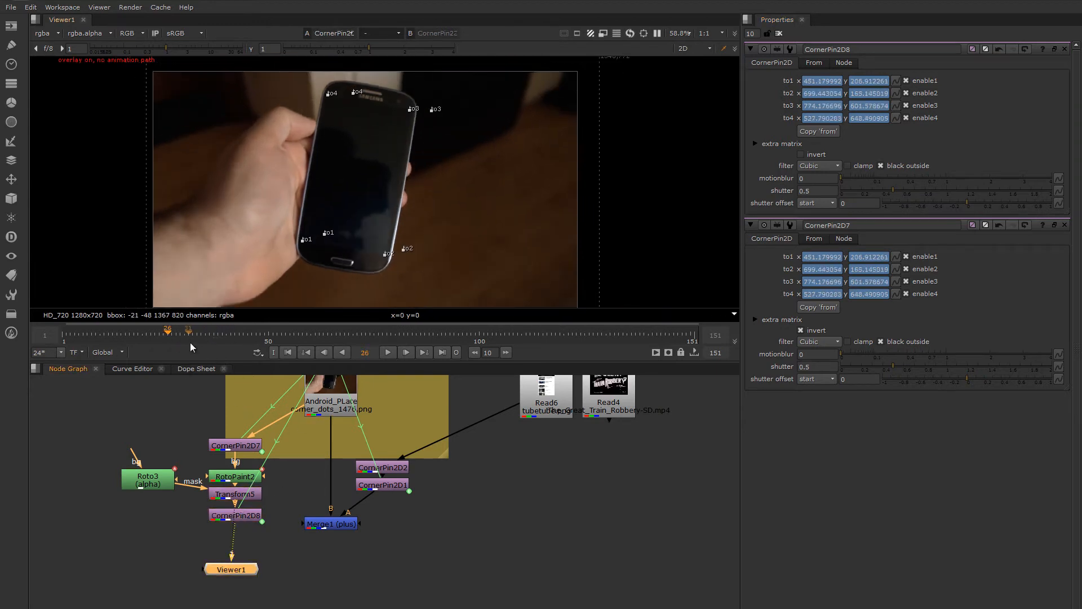
# Step: Close all property panels and scrub to frame 51 to check the cleaned phone with its original motion
pyautogui.click(197, 333)
pyautogui.moveTo(202, 333); pyautogui.dragTo(247, 335)
pyautogui.scroll(-3, 418, 188)
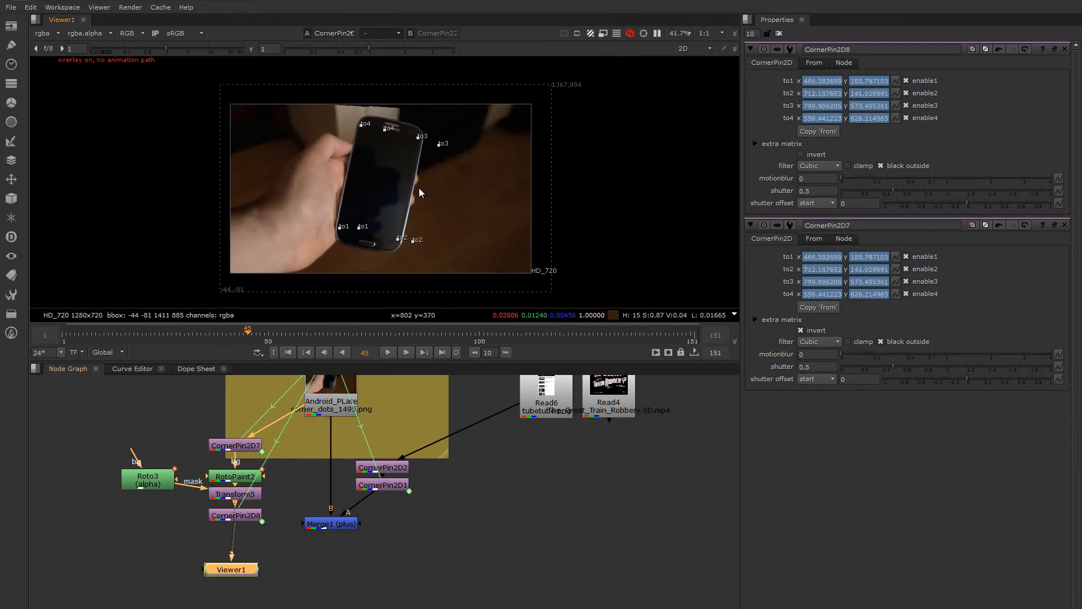
pyautogui.click(779, 33)
pyautogui.scroll(4, 413, 206)
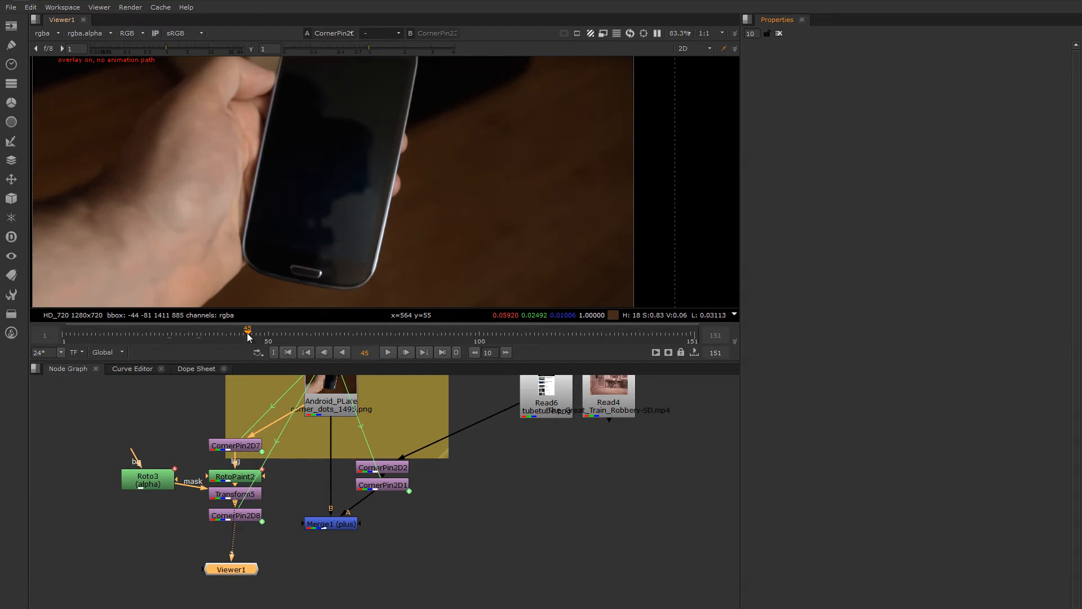
pyautogui.moveTo(247, 332); pyautogui.dragTo(272, 336)
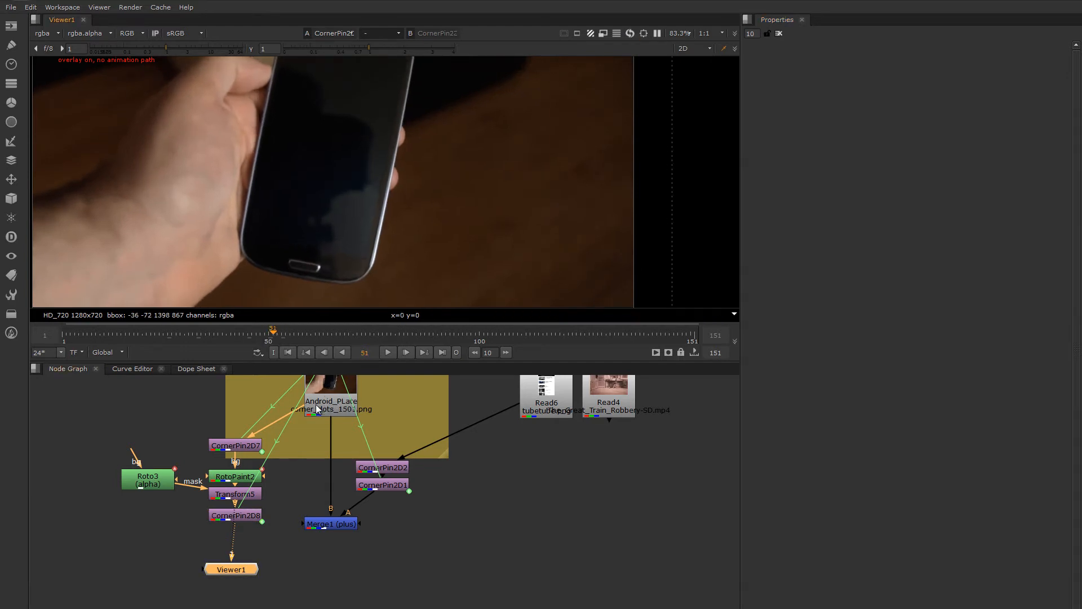
# Step: Assign the original Android plate to viewer input 2 and CornerPin2D8 to input 1, with all property panels closed
pyautogui.click(331, 406)
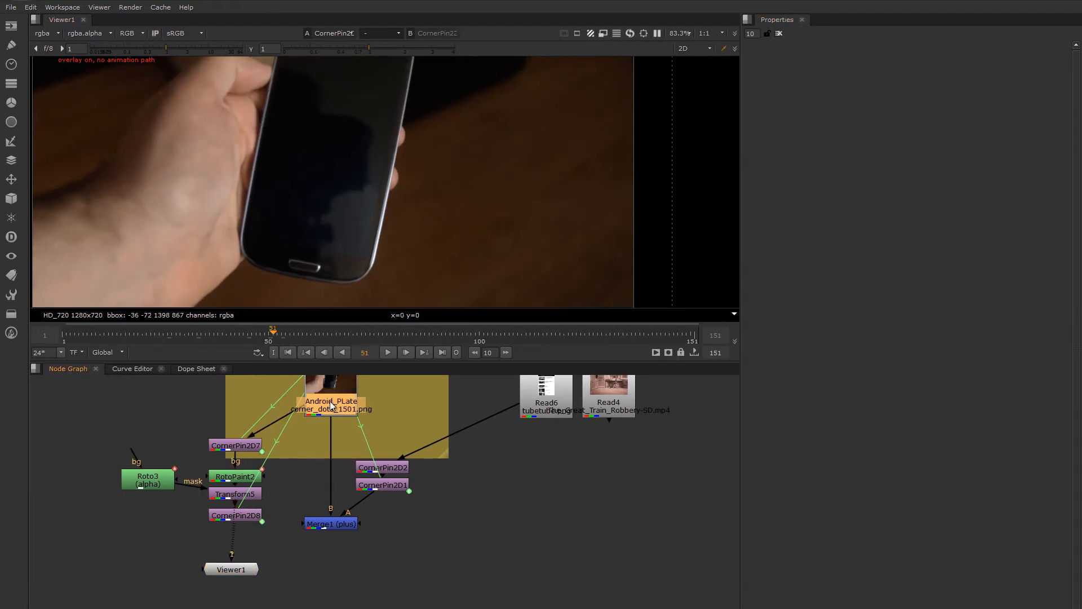
pyautogui.press('2')
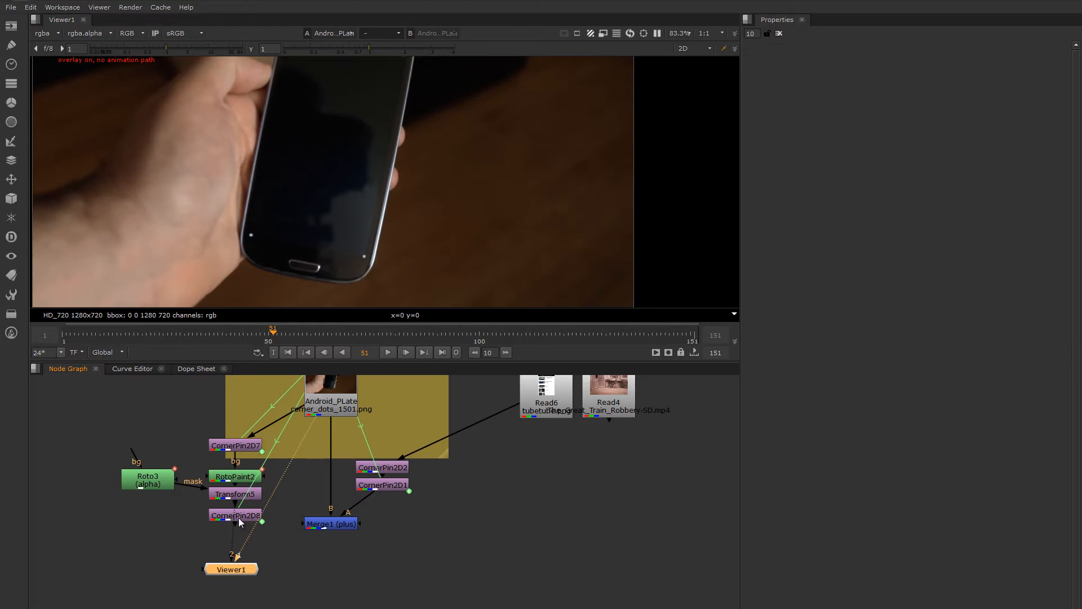
pyautogui.doubleClick(238, 516)
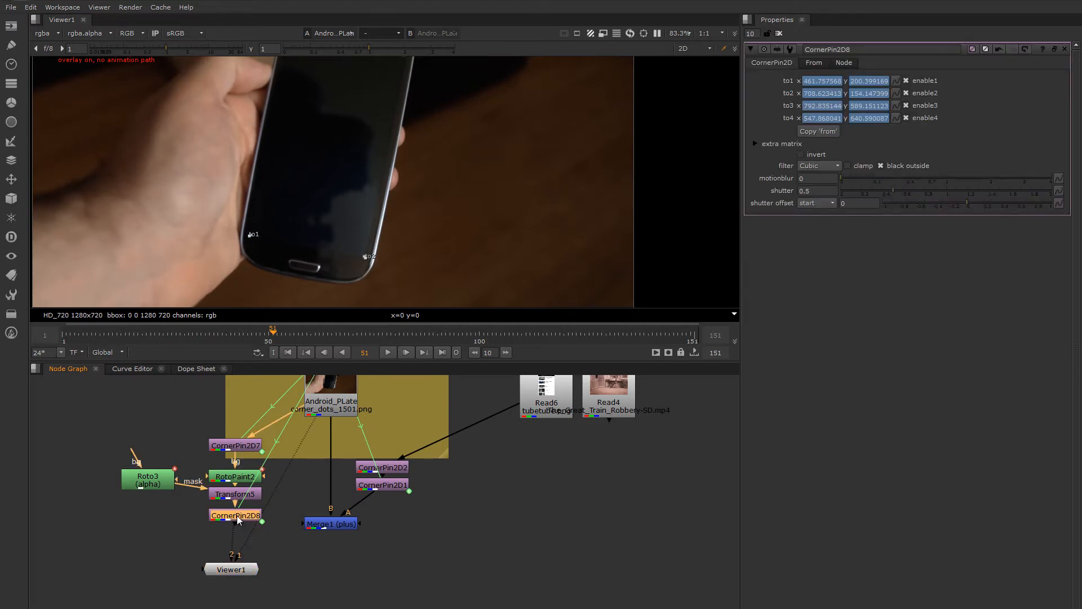
pyautogui.press('1')
pyautogui.click(231, 569)
pyautogui.scroll(5, 391, 191)
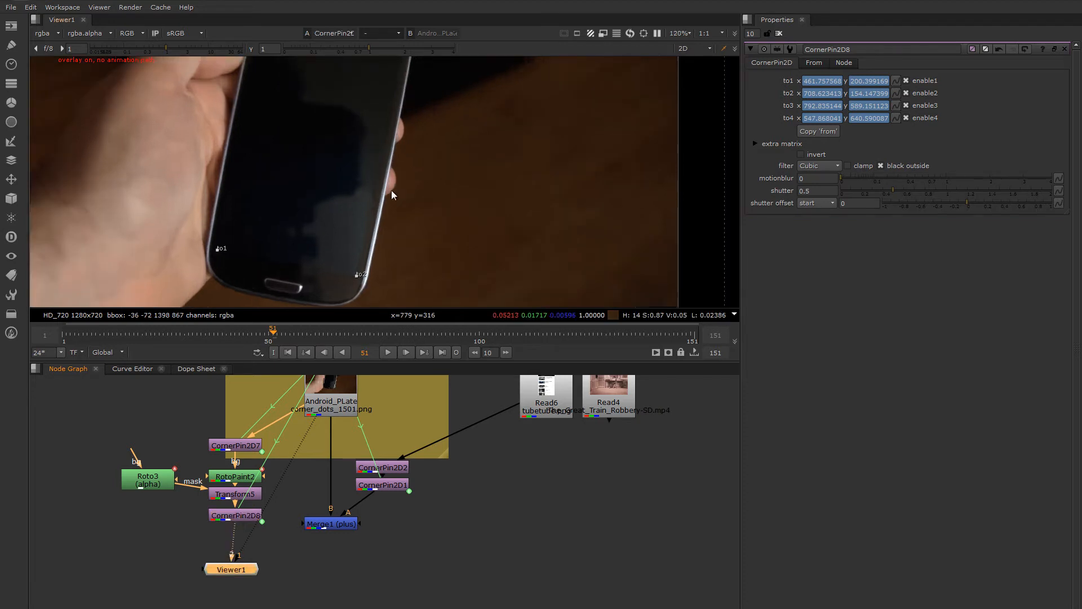
pyautogui.click(778, 33)
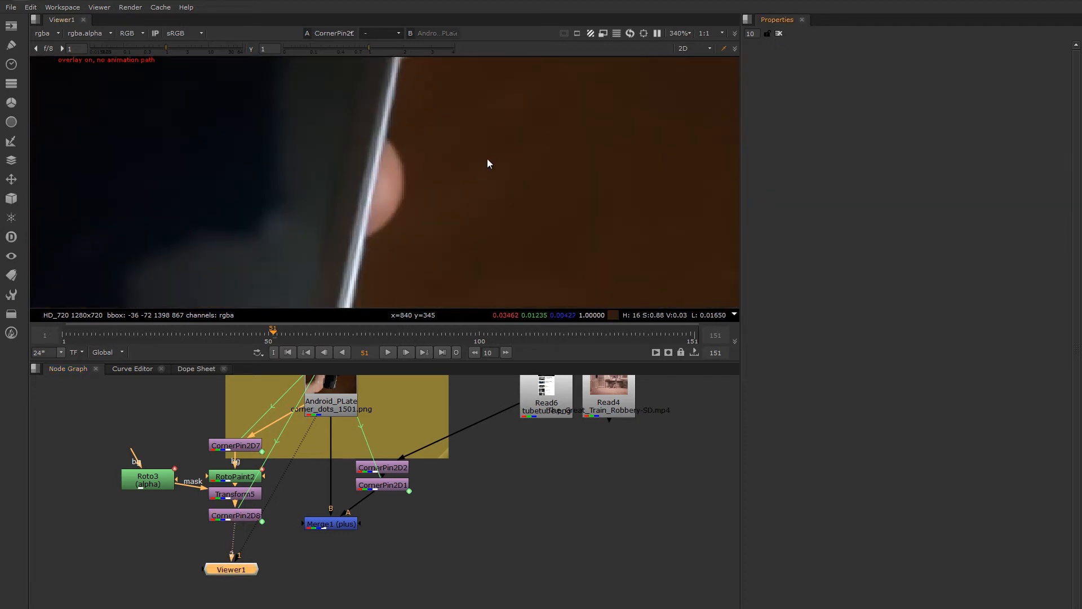
# Step: Switch repeatedly between the CornerPin2D8 output and the original plate to compare sharpness along the phone's edge and fingertips
pyautogui.press('2')
pyautogui.press('2')
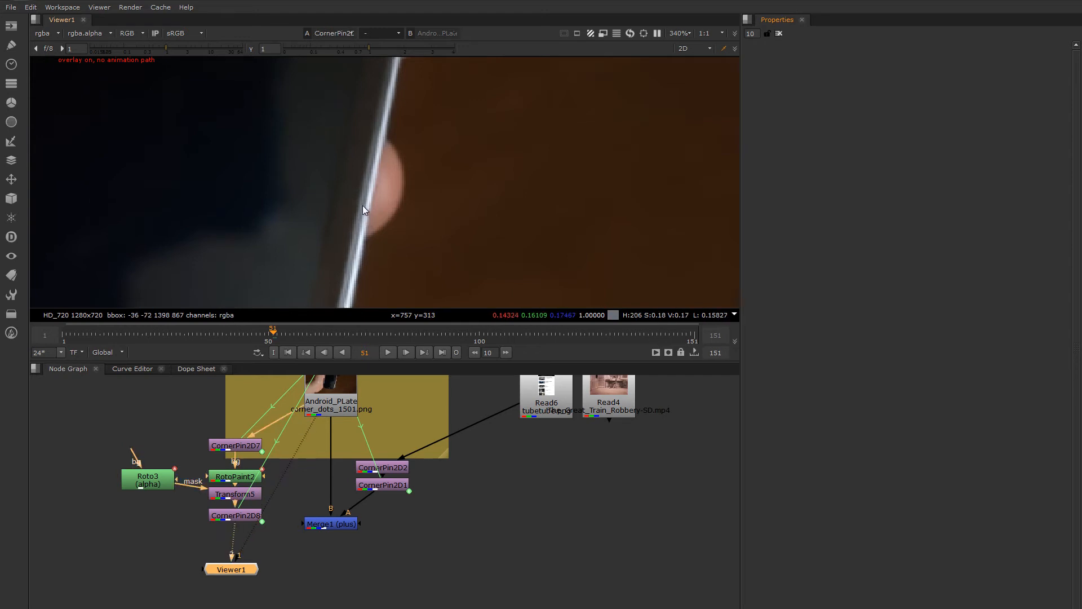
pyautogui.press('1')
pyautogui.press('2')
pyautogui.press('1')
pyautogui.press('2')
pyautogui.press('1')
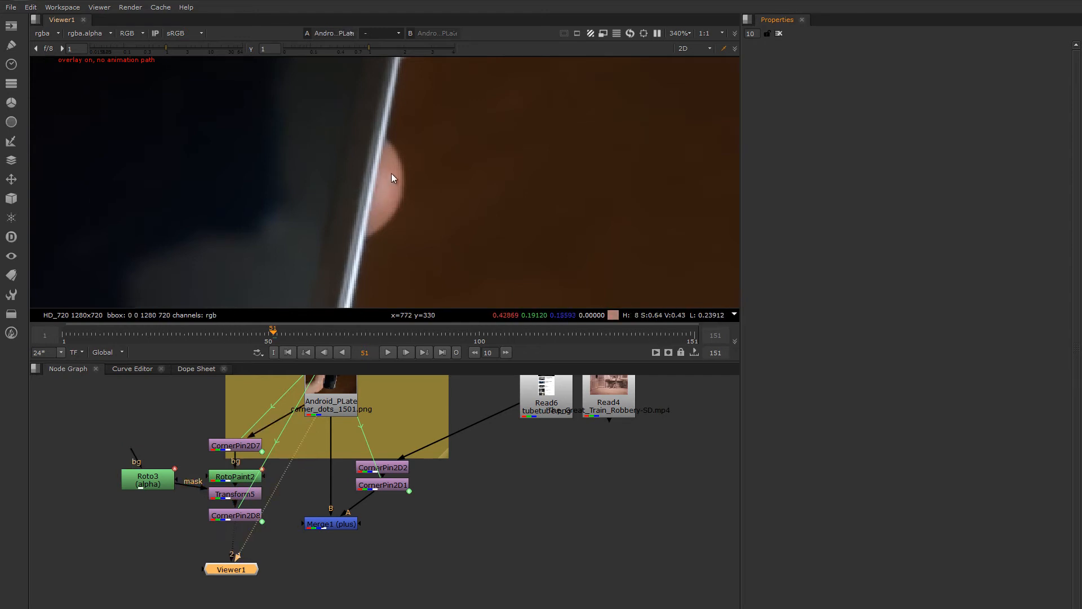
pyautogui.press('2')
pyautogui.moveTo(390, 151); pyautogui.dragTo(408, 197, button='middle')
pyautogui.press('1')
pyautogui.press('2')
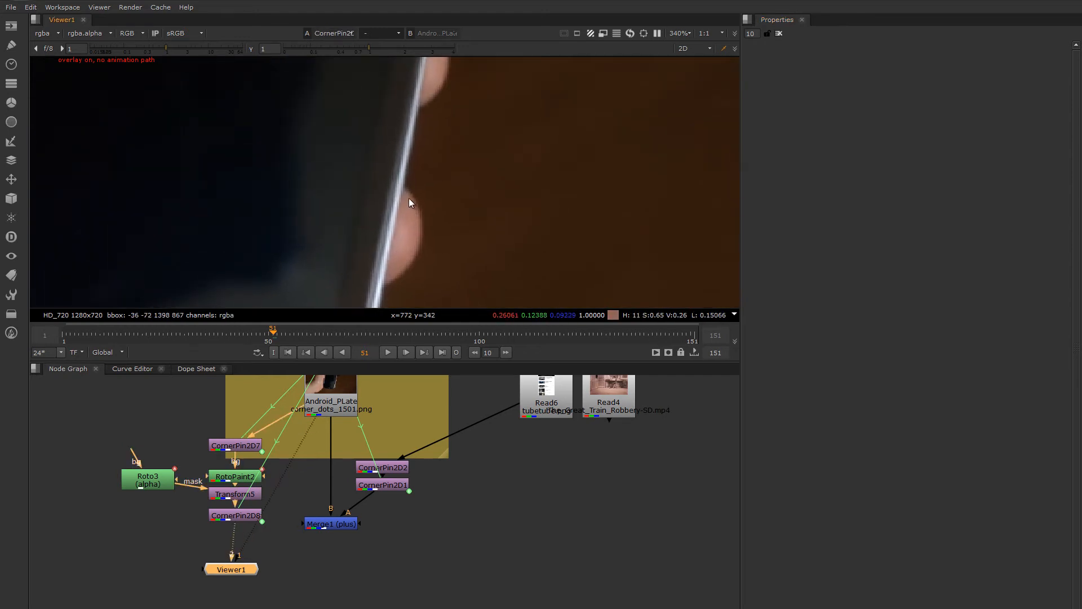
pyautogui.press('1')
pyautogui.press('2')
# Step: Space Transform5 and CornerPin2D8 away from RotoPaint2 in the node tree, and compare the phone's edge with the original plate again
pyautogui.moveTo(243, 520)
pyautogui.mouseDown()
pyautogui.moveTo(242, 530)
pyautogui.moveTo(235, 501)
pyautogui.moveTo(237, 526)
pyautogui.mouseUp()
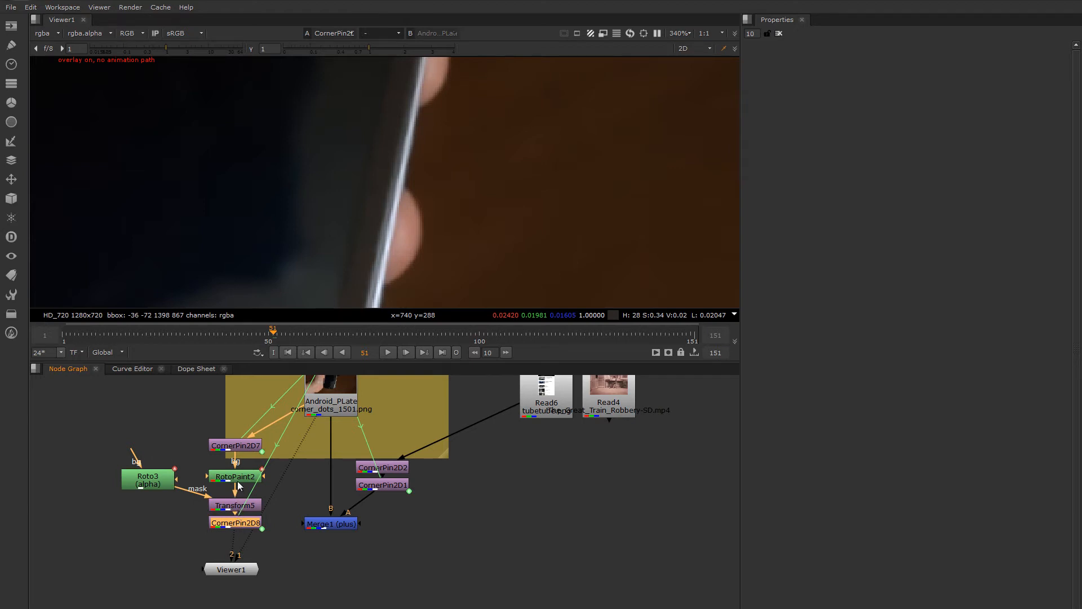
pyautogui.moveTo(238, 480); pyautogui.dragTo(224, 478)
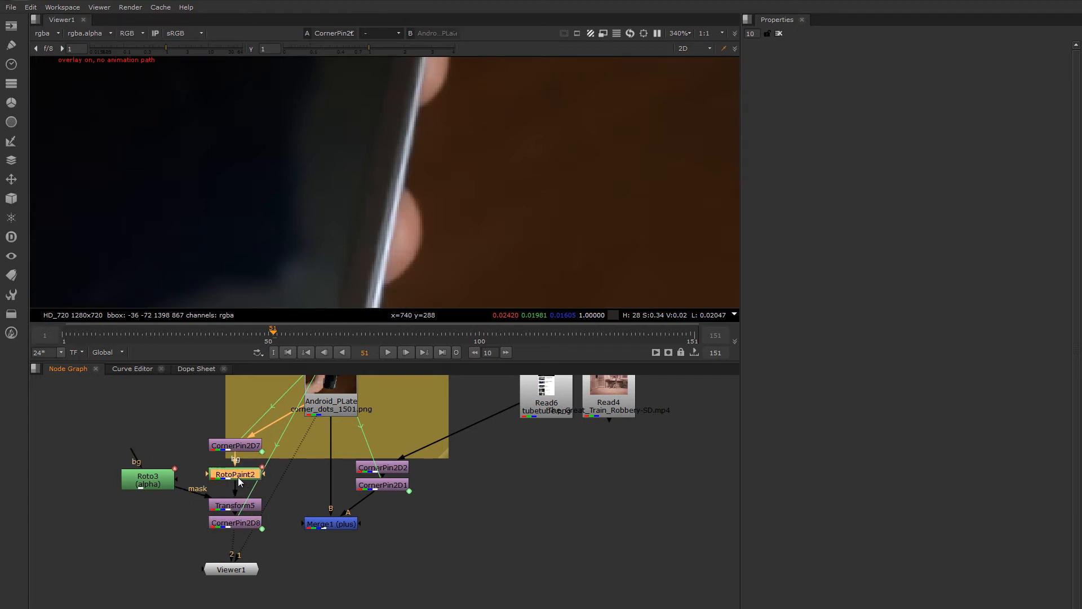
pyautogui.moveTo(407, 187); pyautogui.dragTo(405, 180, button='middle')
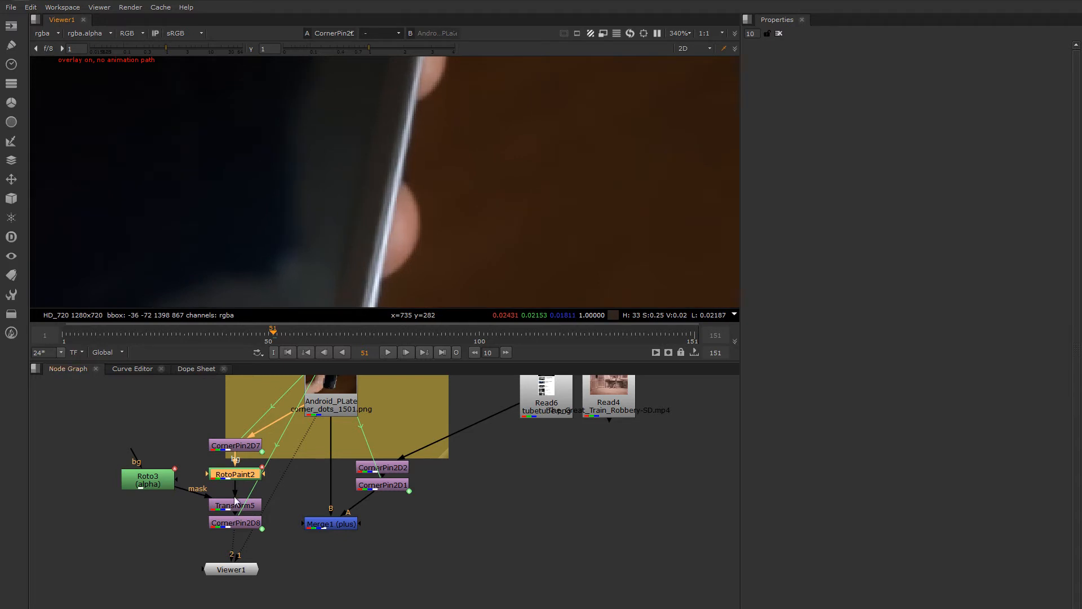
pyautogui.moveTo(407, 226); pyautogui.dragTo(394, 226, button='middle')
pyautogui.press('1')
pyautogui.press('2')
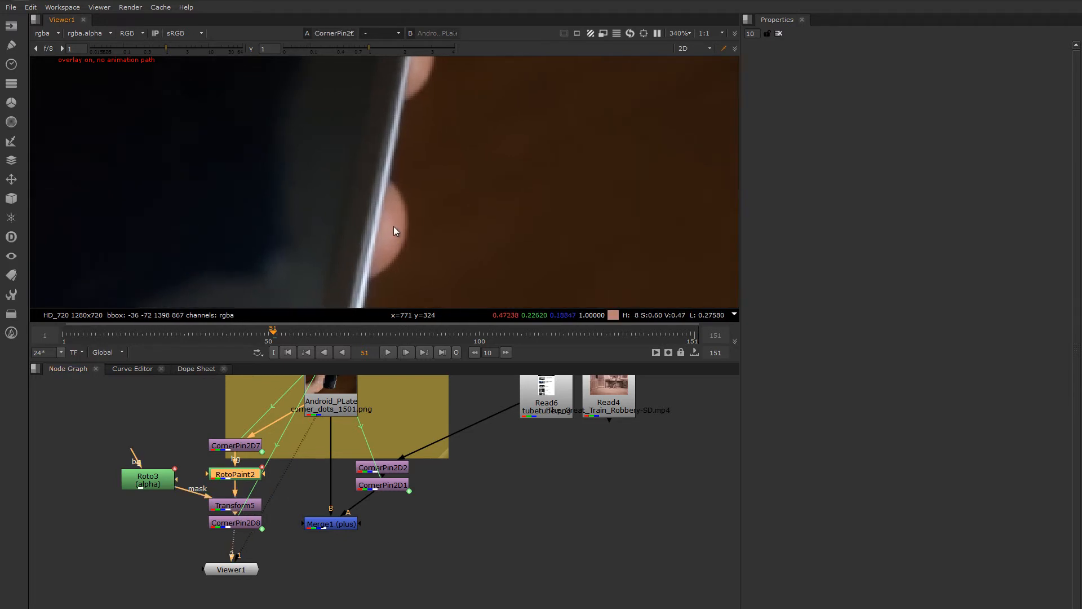
pyautogui.scroll(-3, 393, 226)
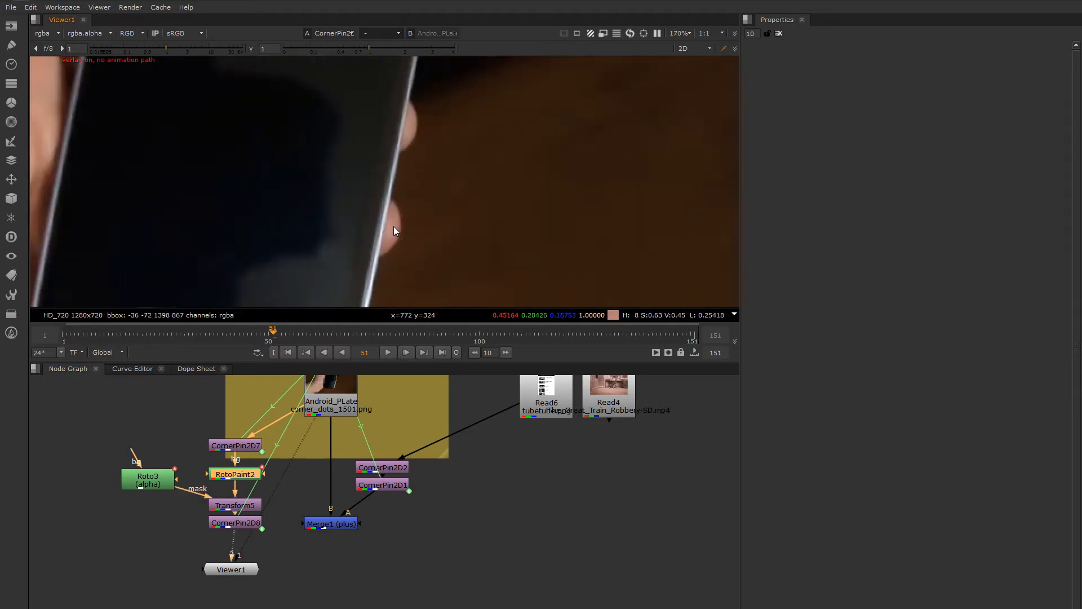
# Step: Show the whole plate at frame 50 and move CornerPin2D8 slightly farther below Transform5 in the node tree
pyautogui.press('f')
pyautogui.moveTo(291, 340); pyautogui.dragTo(269, 338)
pyautogui.click(242, 523)
pyautogui.moveTo(245, 528); pyautogui.dragTo(246, 536)
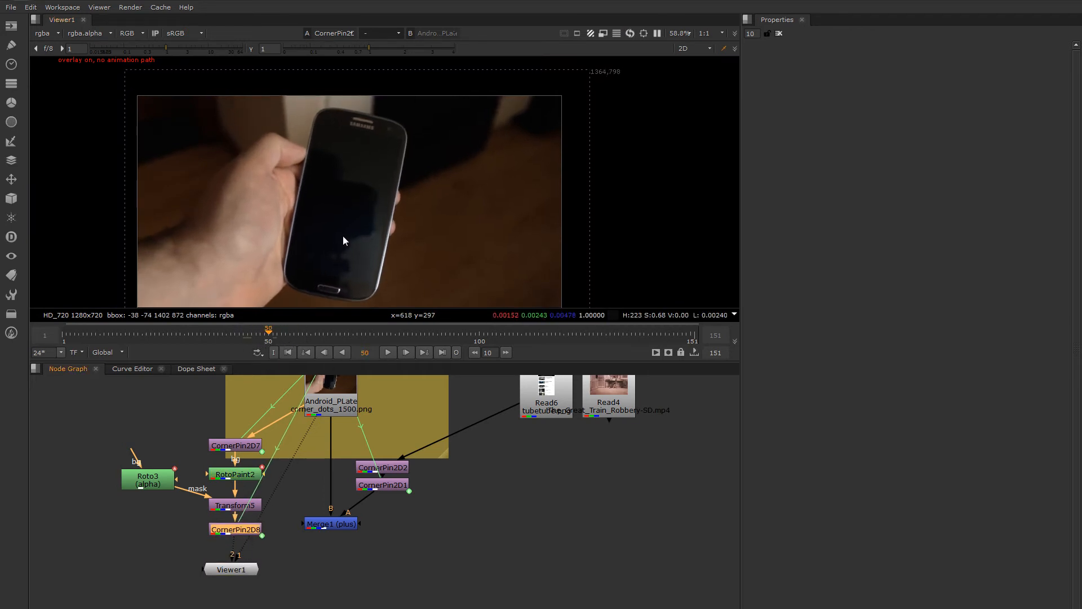
pyautogui.click(231, 570)
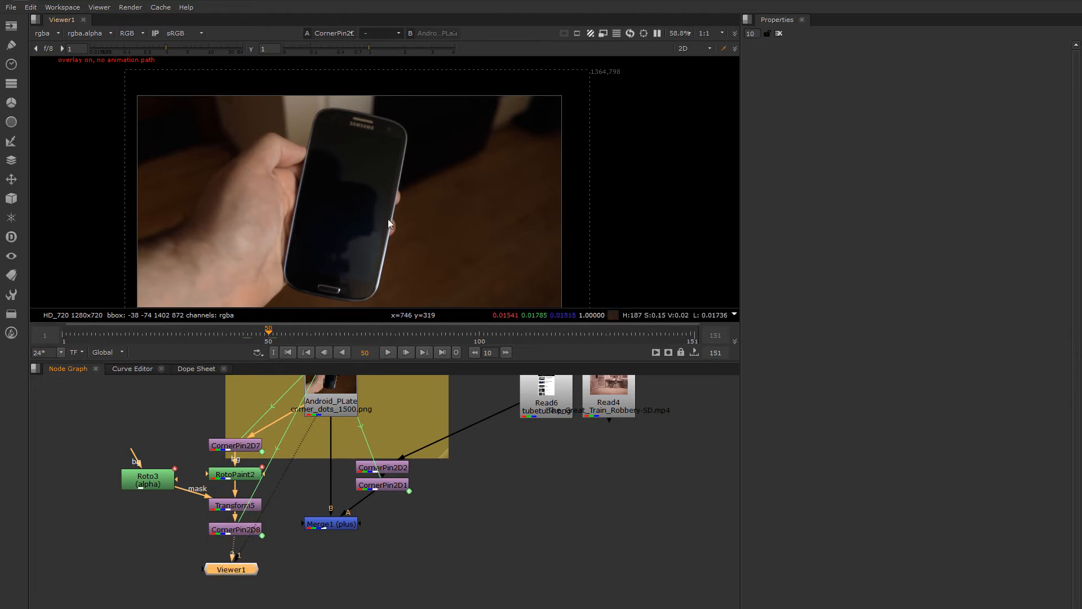
# Step: Inspect the altered SAMSUNG logo in the CornerPin2D8 output at frame 73
pyautogui.click(366, 338)
pyautogui.moveTo(367, 338)
pyautogui.mouseDown()
pyautogui.moveTo(395, 340)
pyautogui.moveTo(343, 338)
pyautogui.moveTo(366, 337)
pyautogui.mouseUp()
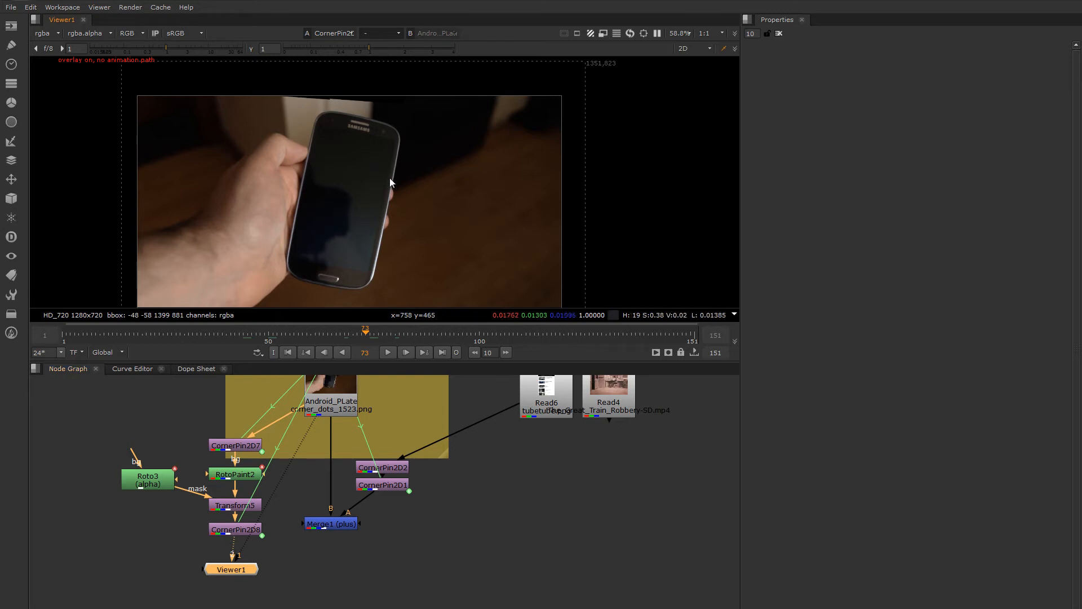
pyautogui.scroll(6, 367, 128)
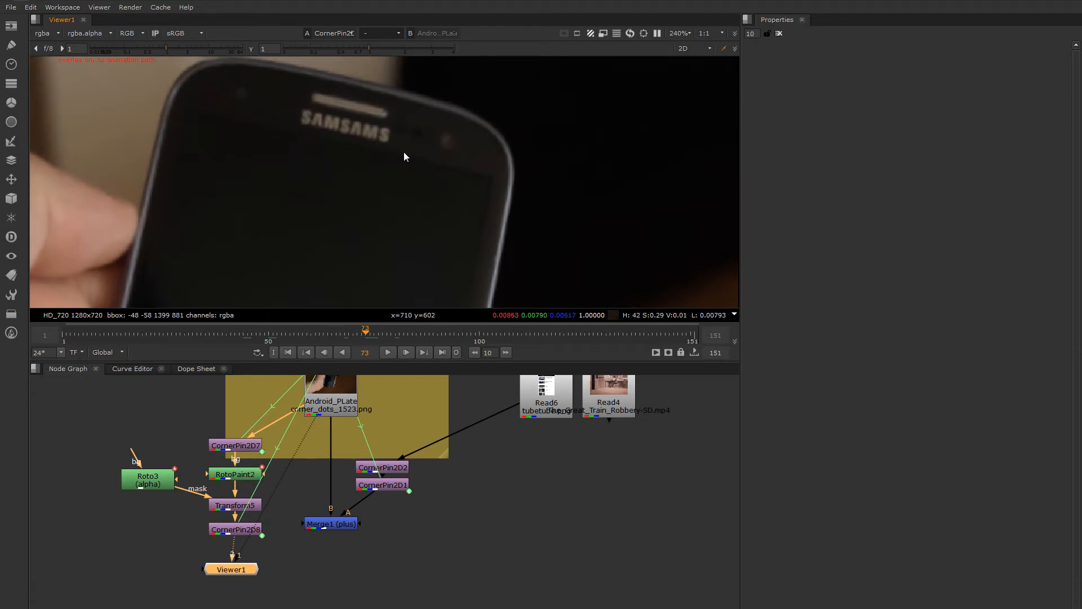
# Step: Tidy the cleanup branch by raising Roto3 slightly and placing Transform5 directly beneath RotoPaint2, with space above CornerPin2D8
pyautogui.click(333, 403)
pyautogui.moveTo(332, 403); pyautogui.dragTo(344, 430, button='middle')
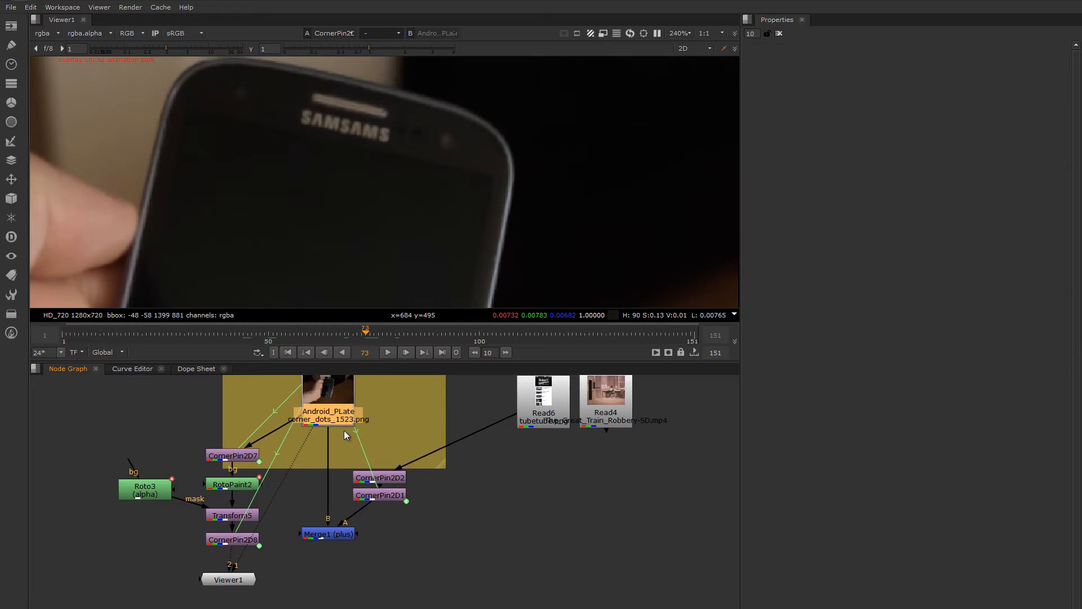
pyautogui.moveTo(140, 493); pyautogui.dragTo(141, 479)
pyautogui.moveTo(296, 543); pyautogui.dragTo(245, 522, button='middle')
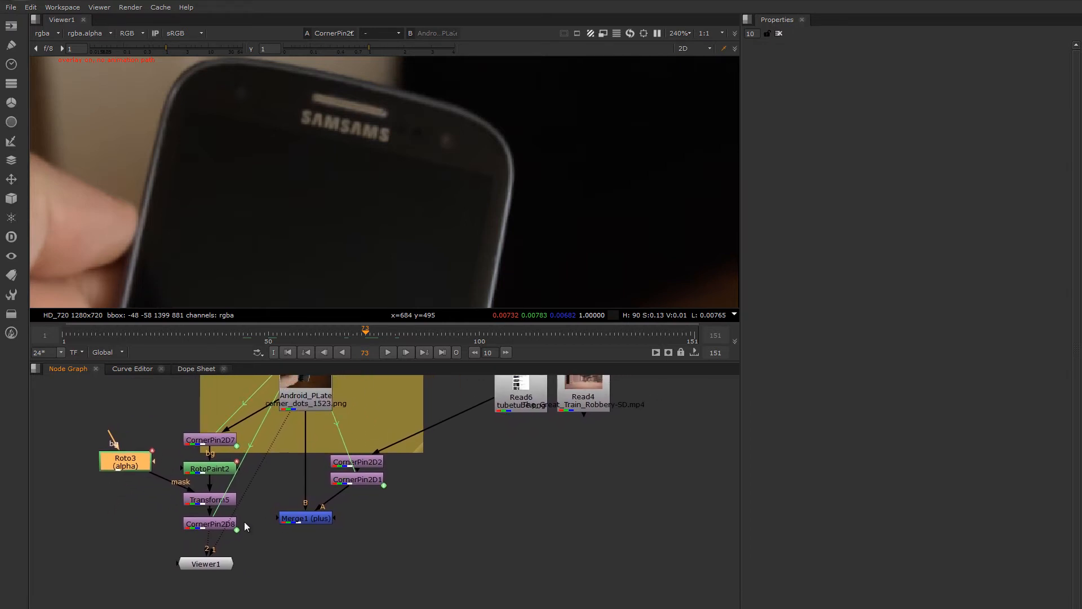
pyautogui.click(212, 470)
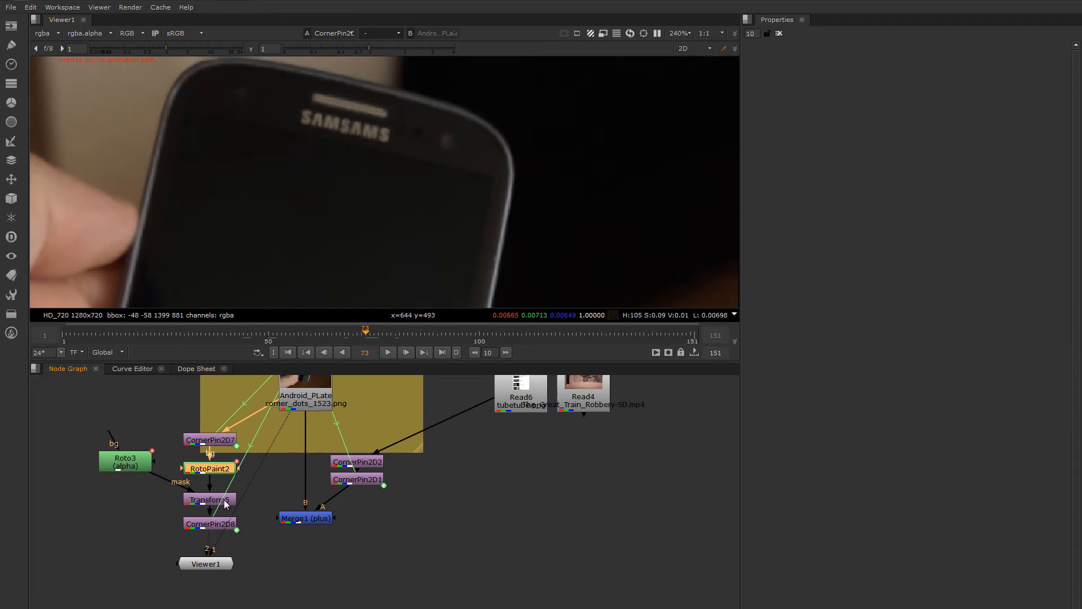
pyautogui.click(216, 526)
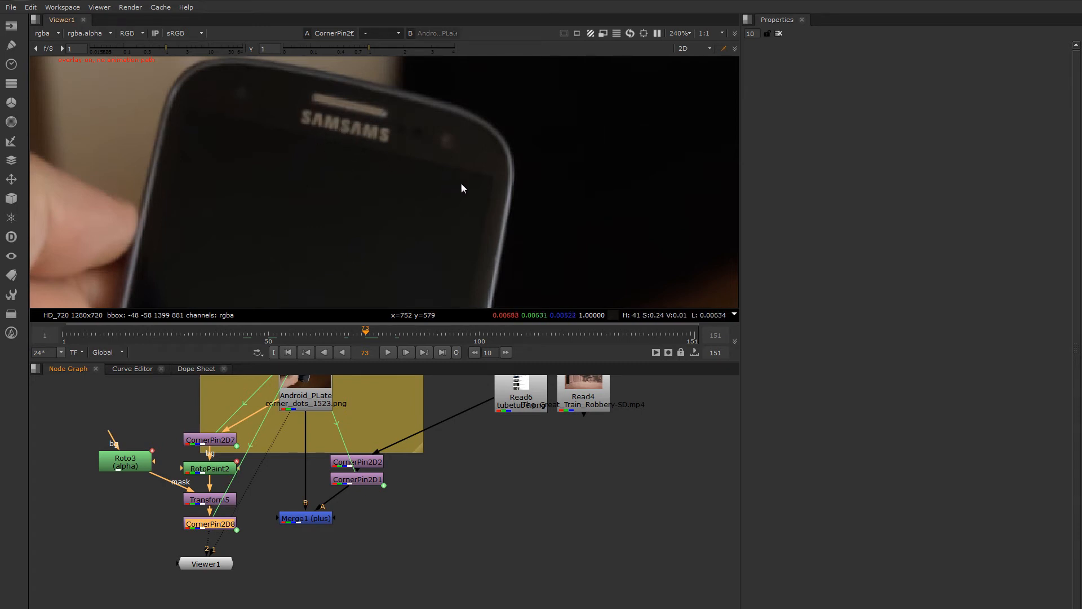
pyautogui.moveTo(212, 524); pyautogui.dragTo(213, 492)
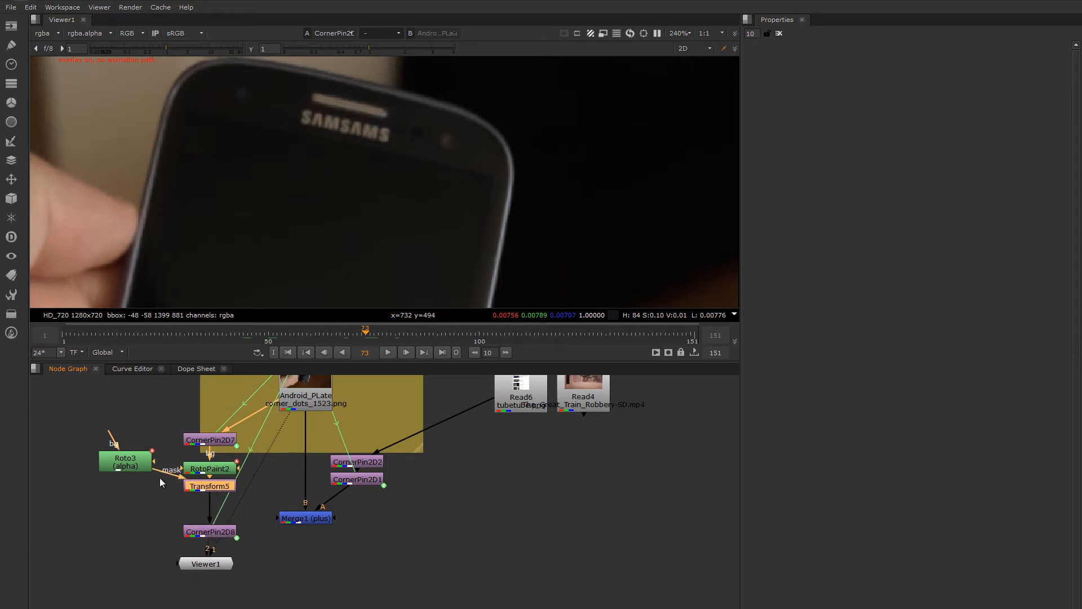
# Step: View the Roto3 output, followed by the Transform5 output
pyautogui.click(129, 463)
pyautogui.press('1')
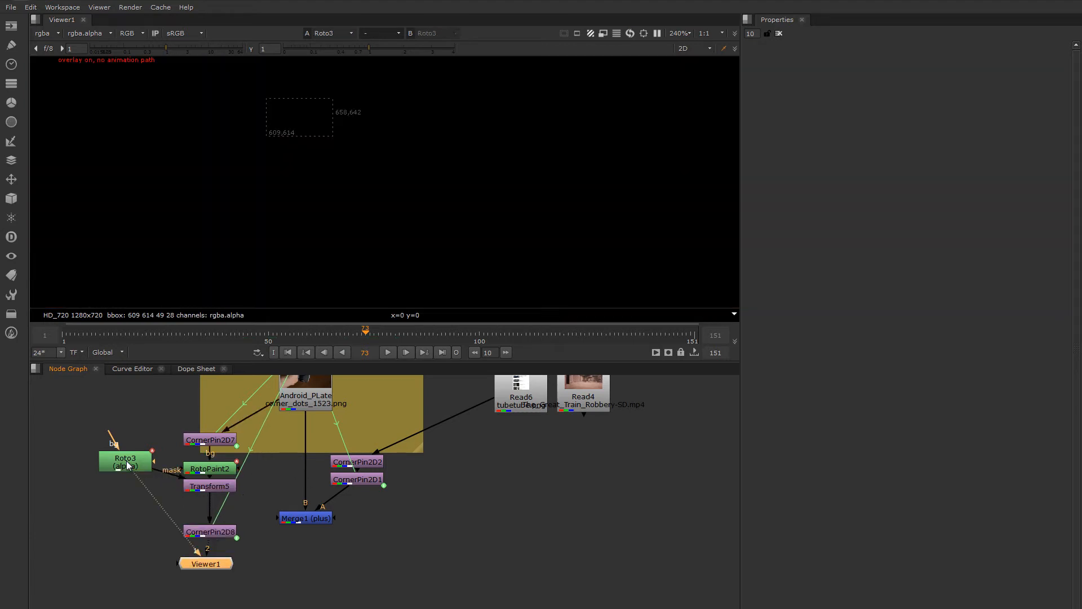
pyautogui.click(224, 485)
pyautogui.press('1')
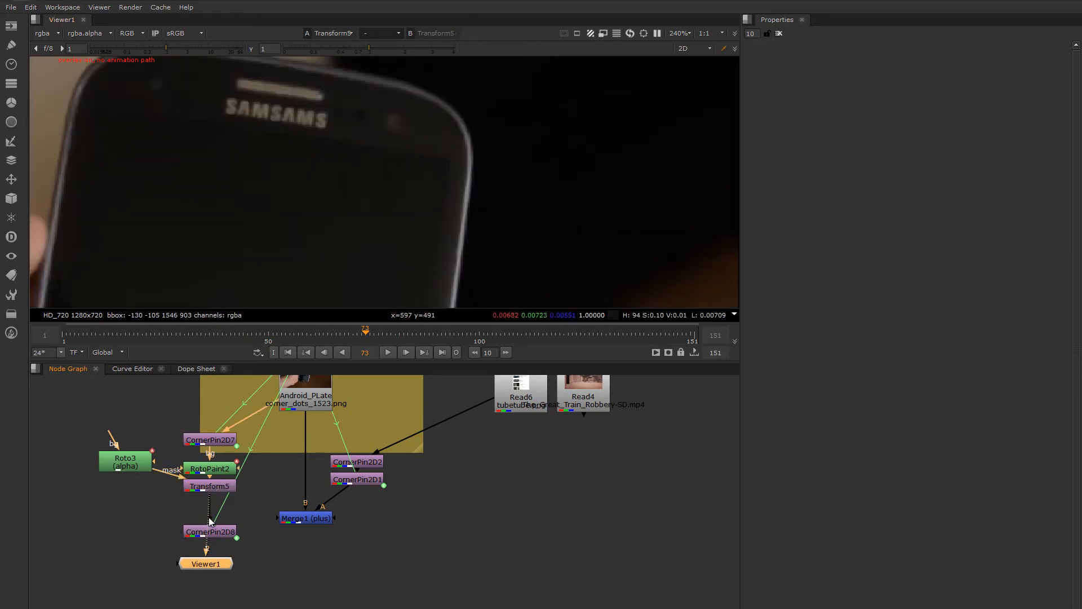
# Step: Insert a Copy node between Transform5 and CornerPin2D8, with its A input connected to Roto3 to bring in the alpha
pyautogui.moveTo(217, 533); pyautogui.dragTo(217, 543)
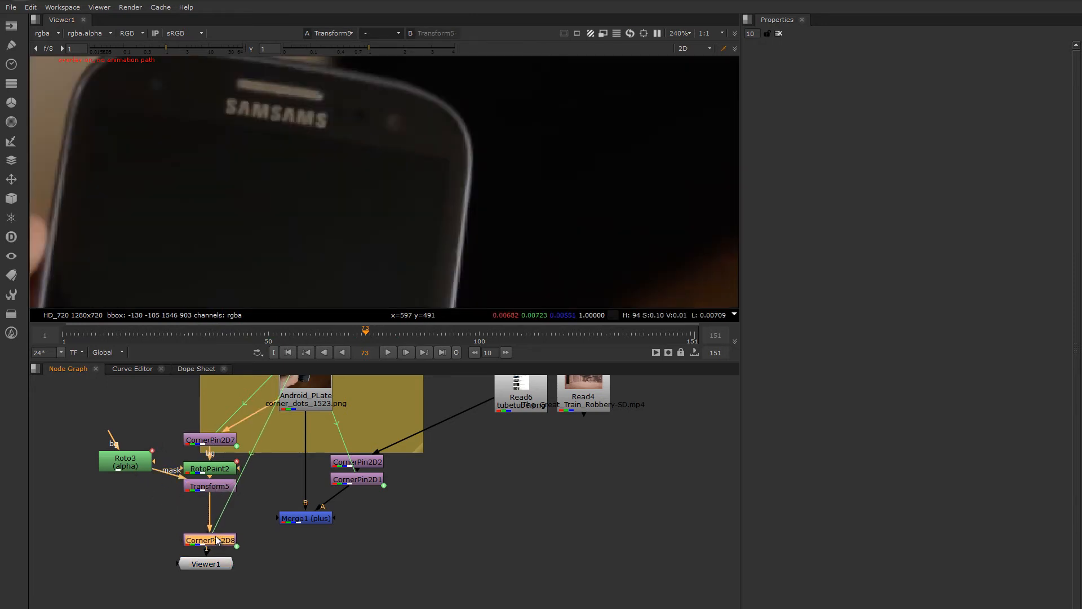
pyautogui.click(160, 510)
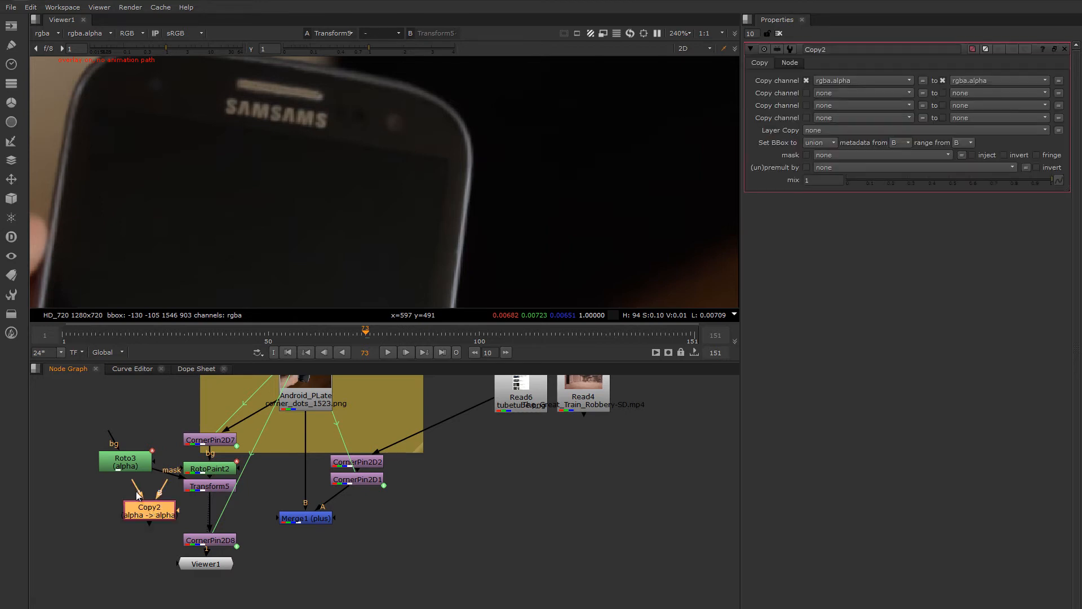
pyautogui.moveTo(138, 492); pyautogui.dragTo(117, 462)
pyautogui.moveTo(165, 485); pyautogui.dragTo(219, 519)
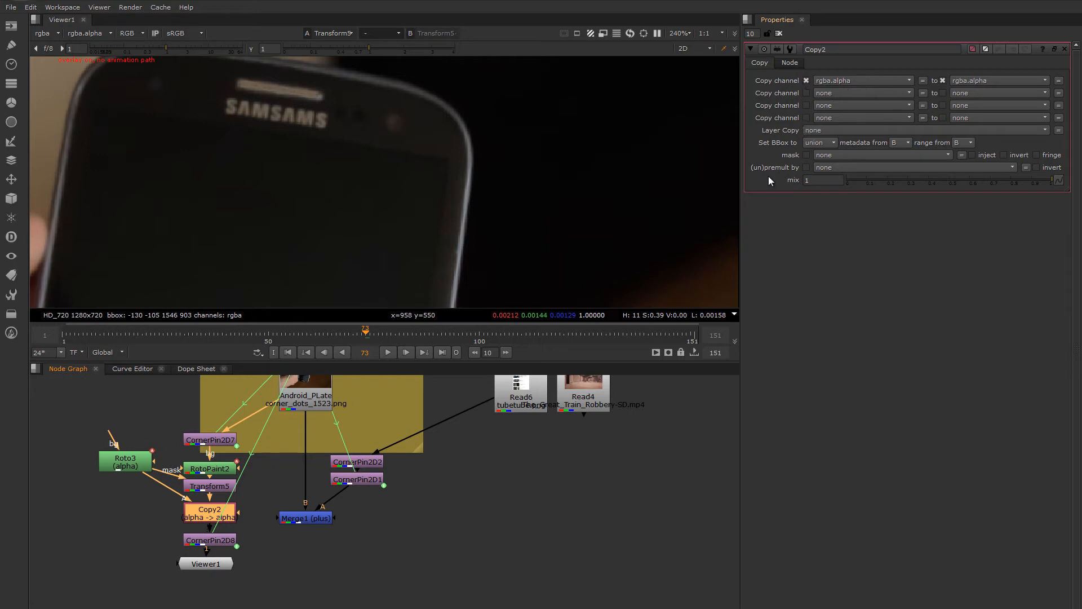
# Step: View the Copy2 output and toggle repeatedly between its alpha and colour channels to check the matte around the logo
pyautogui.press('1')
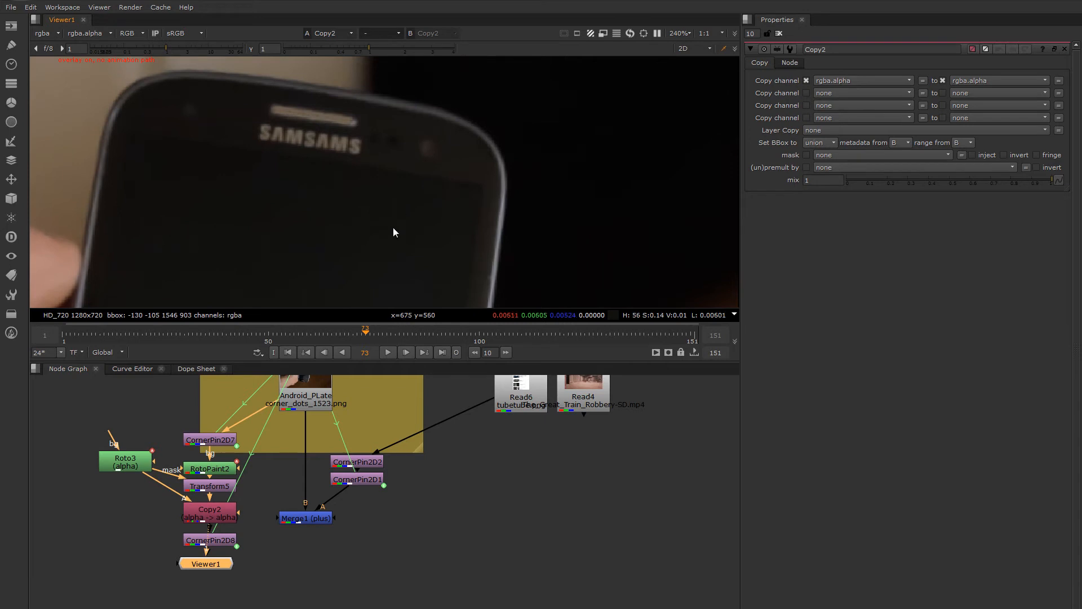
pyautogui.click(220, 518)
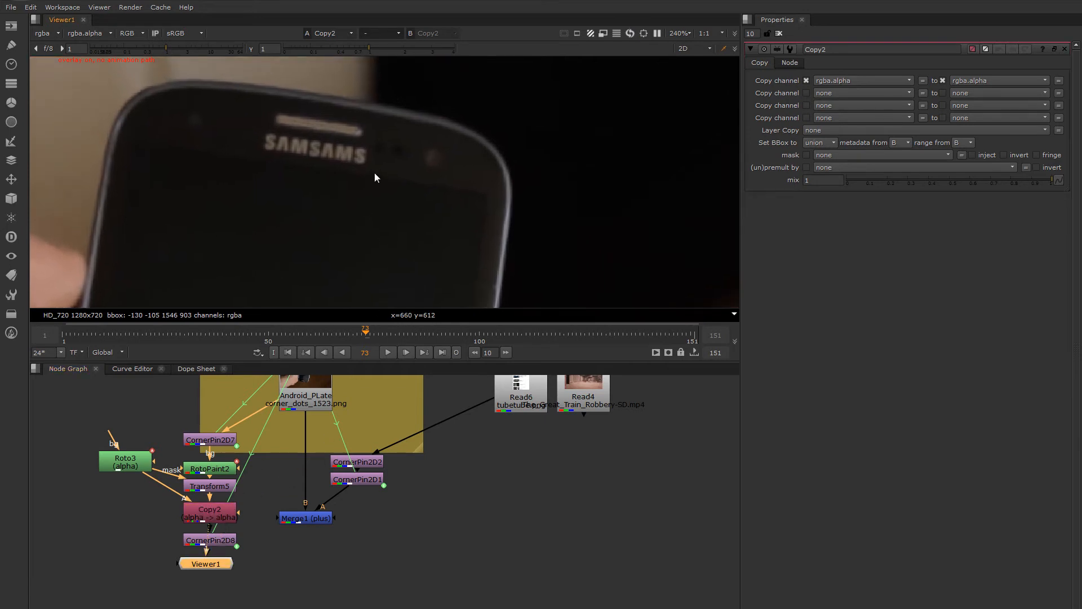
pyautogui.press('a')
pyautogui.press('a')
pyautogui.press('a')
pyautogui.press('a')
pyautogui.press('a')
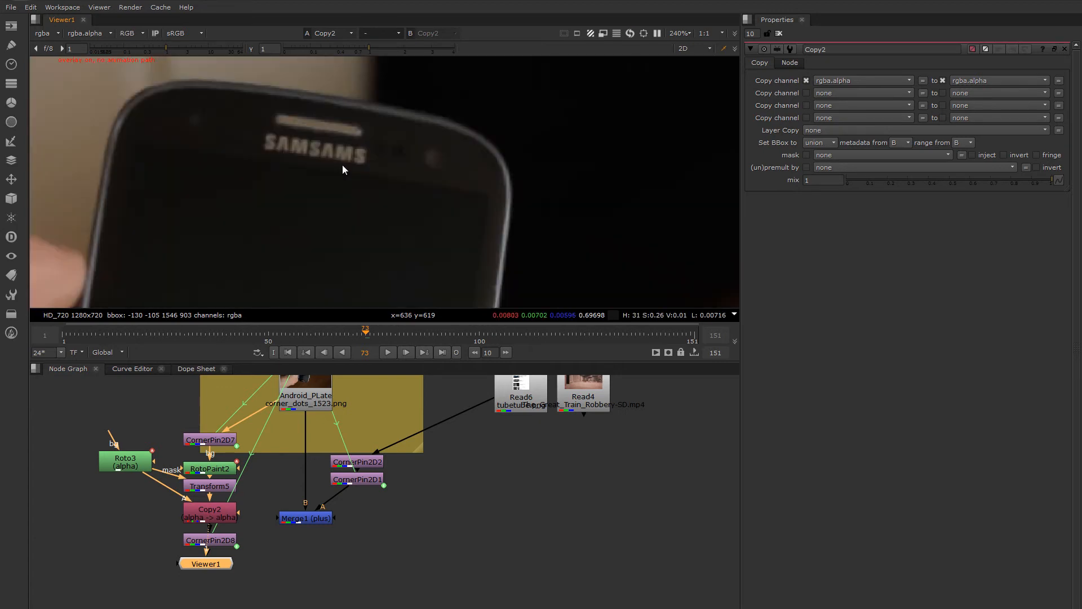
pyautogui.press('a')
pyautogui.press('a')
pyautogui.press('a')
# Step: Nudge Roto3 and Copy2 closer together, and move Merge1, CornerPin2D2 and CornerPin2D1 farther away from the cleanup branch
pyautogui.moveTo(130, 466); pyautogui.dragTo(131, 471)
pyautogui.moveTo(209, 517); pyautogui.dragTo(209, 511)
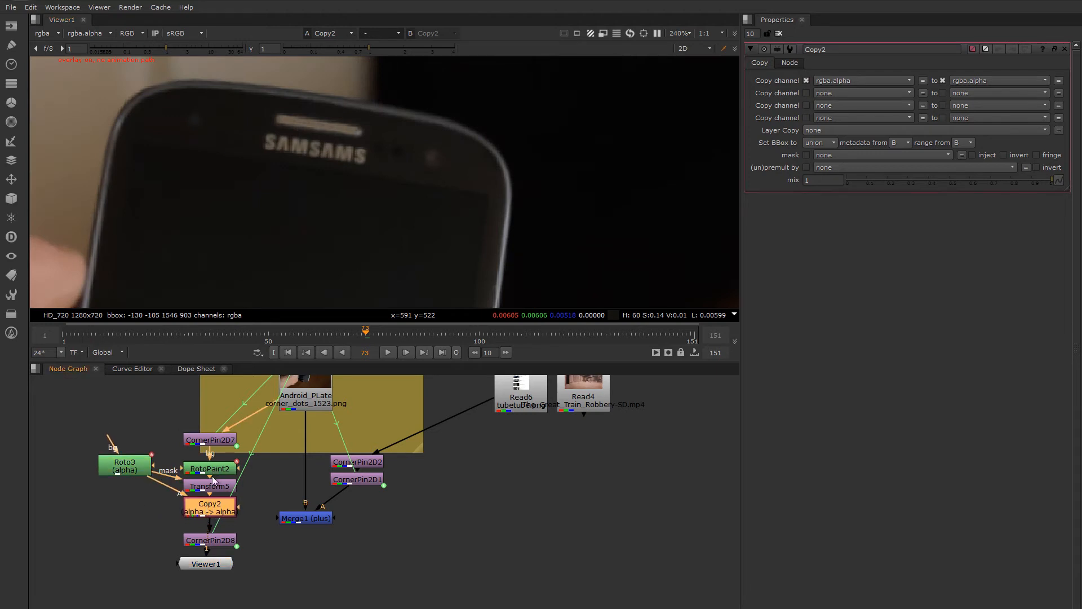
pyautogui.moveTo(277, 557); pyautogui.dragTo(306, 551, button='middle')
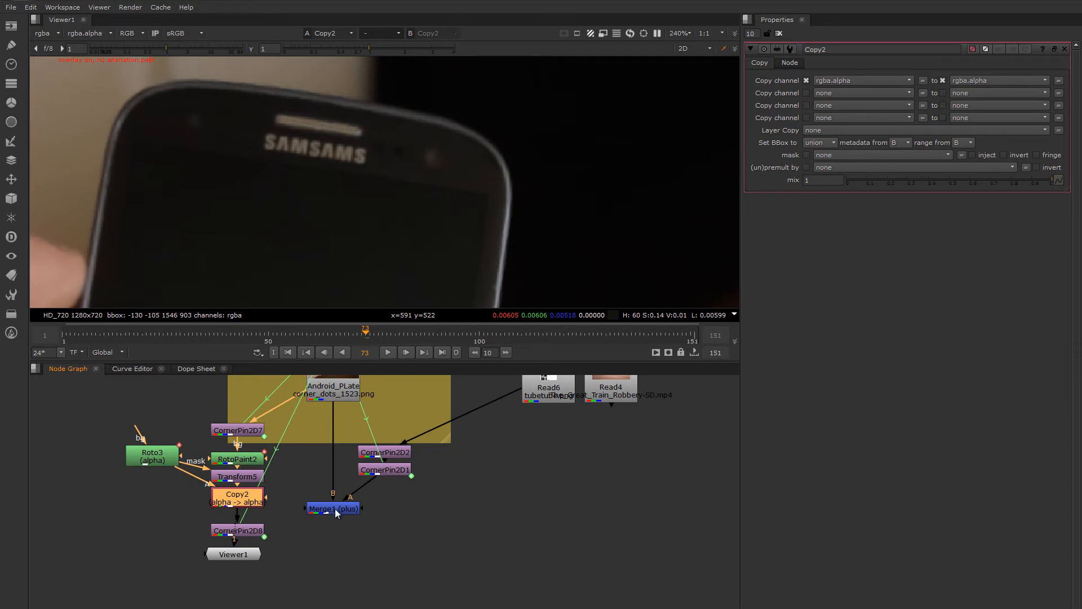
pyautogui.moveTo(458, 531); pyautogui.dragTo(311, 453)
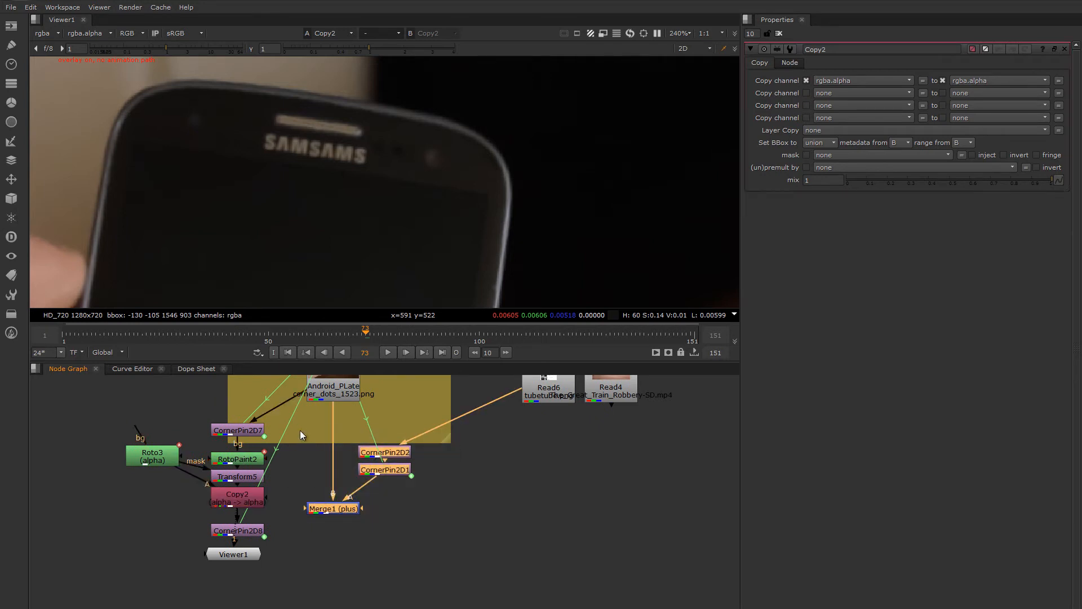
pyautogui.moveTo(337, 513); pyautogui.dragTo(384, 519)
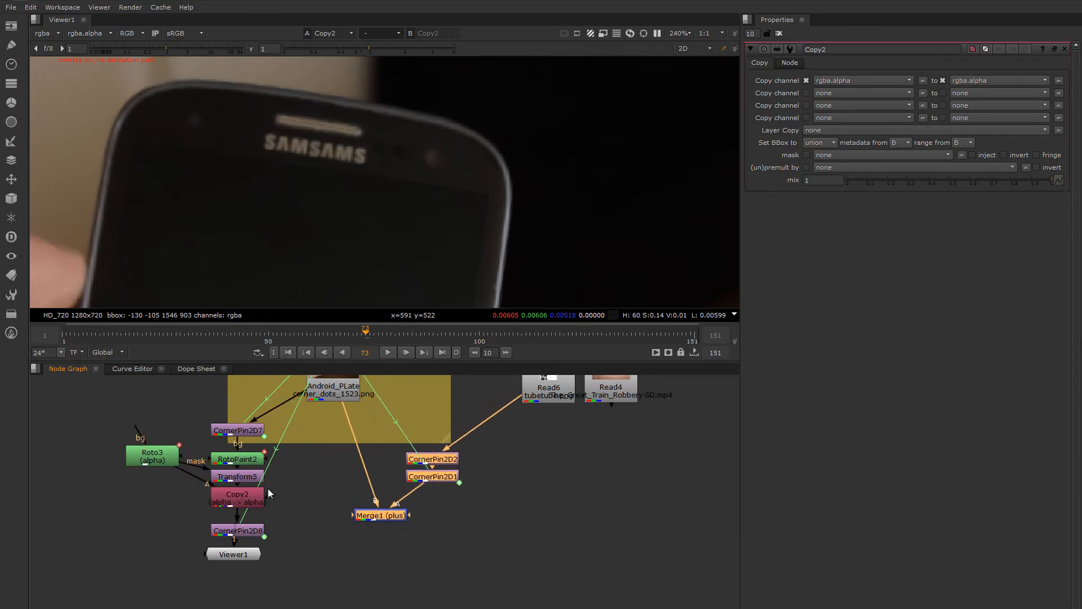
# Step: View the original Android plate, followed by the stabilized CornerPin2D7 output, and examine the tracking dots on the phone
pyautogui.click(248, 431)
pyautogui.keyDown('ctrl'); pyautogui.keyDown('shift'); pyautogui.click(327, 396); pyautogui.keyUp('shift'); pyautogui.keyUp('ctrl')
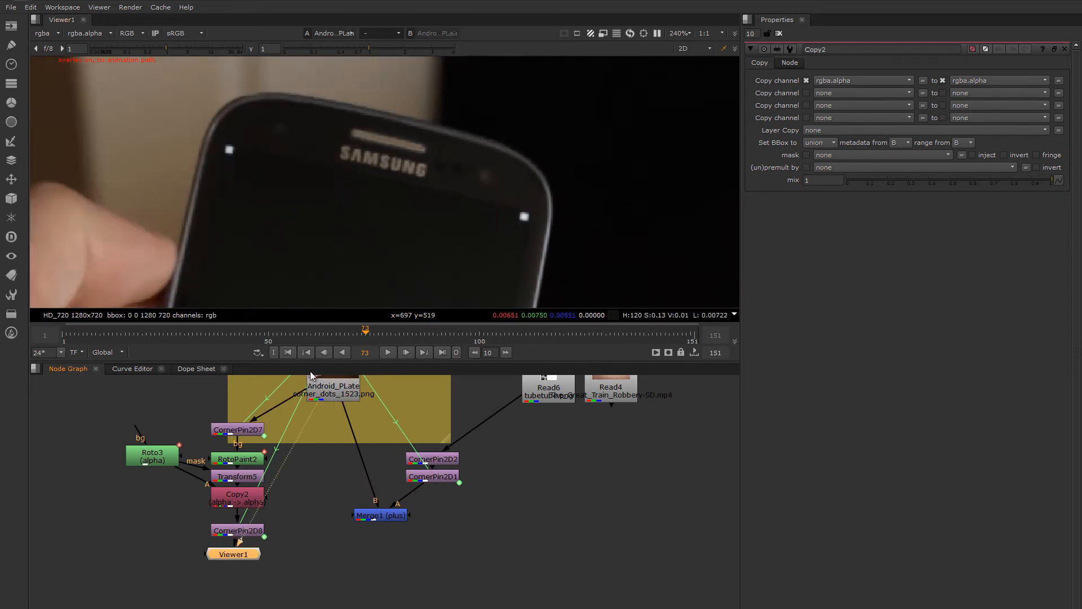
pyautogui.click(248, 431)
pyautogui.press('1')
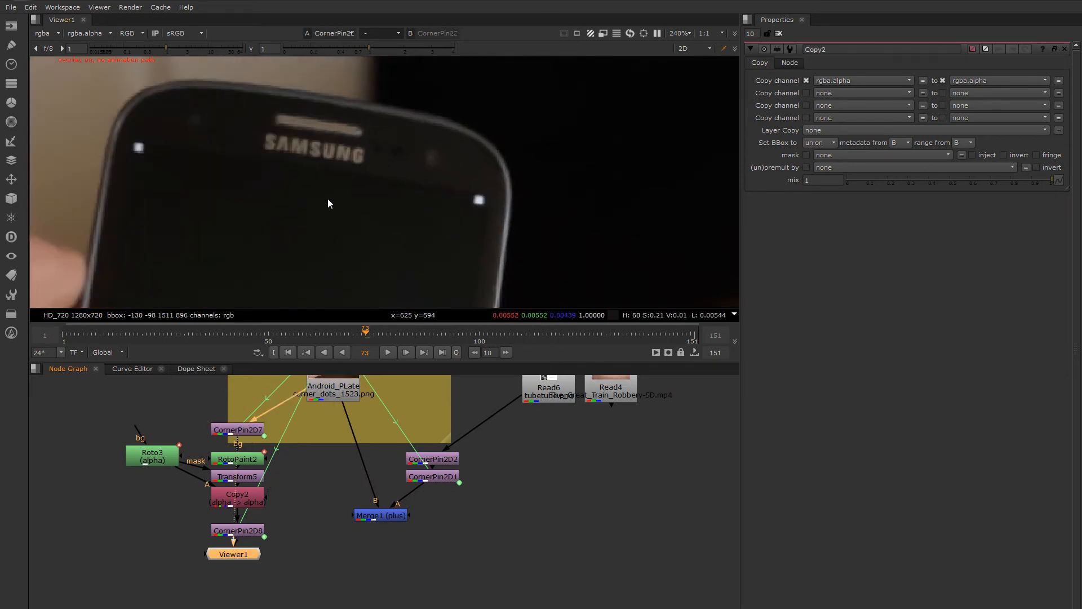
pyautogui.scroll(-3, 328, 199)
pyautogui.moveTo(339, 232); pyautogui.dragTo(353, 179, button='middle')
pyautogui.scroll(-3, 340, 138)
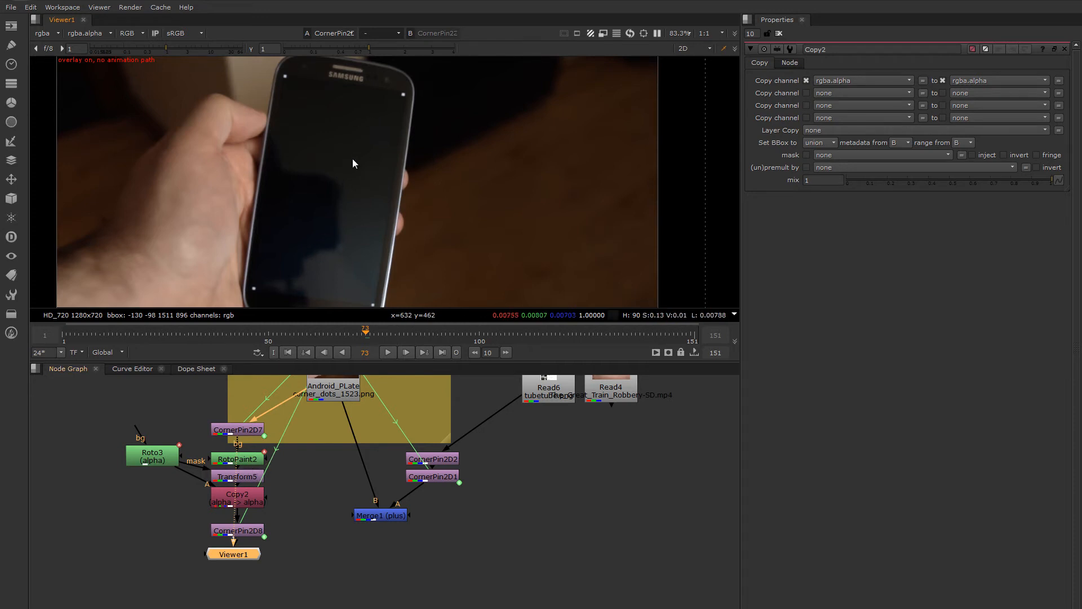
# Step: Compare the cleaned Copy2 output with the stabilized CornerPin2D7 output at frame 66
pyautogui.click(241, 505)
pyautogui.press('1')
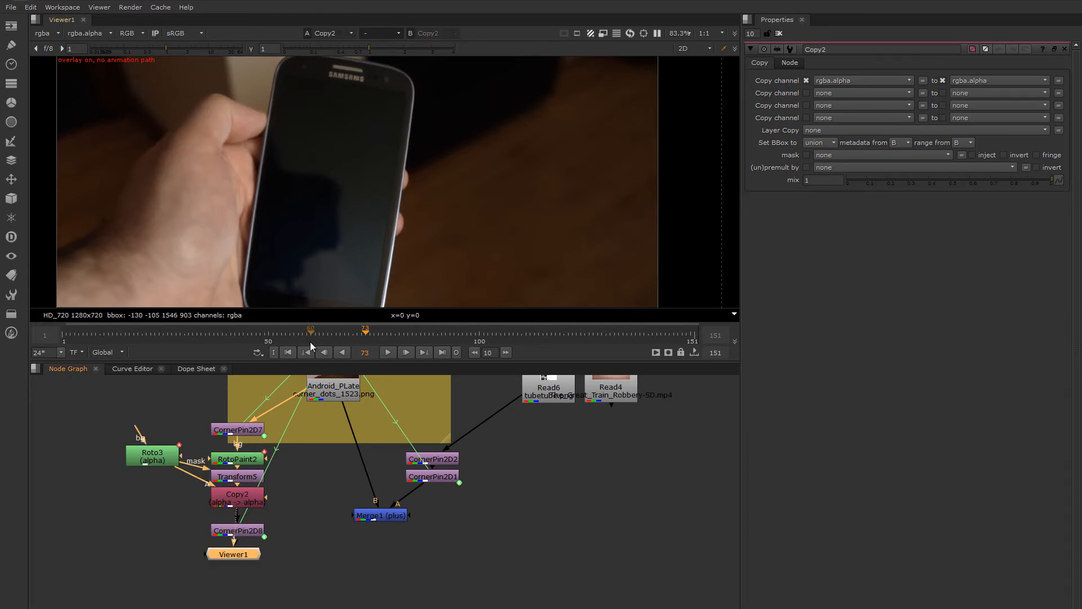
pyautogui.moveTo(356, 337); pyautogui.dragTo(334, 342)
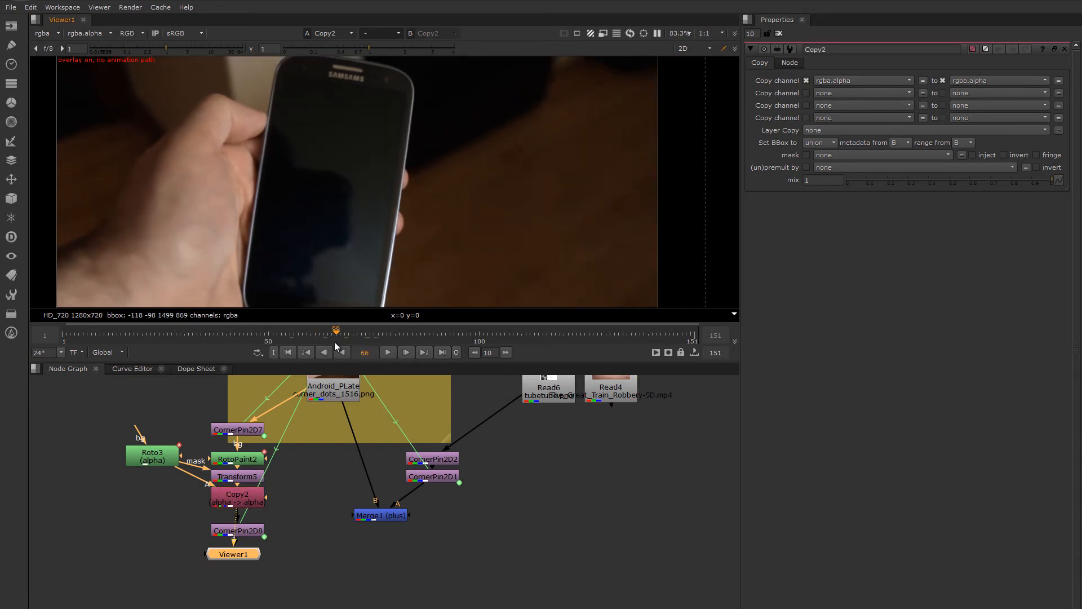
pyautogui.click(242, 430)
pyautogui.press('1')
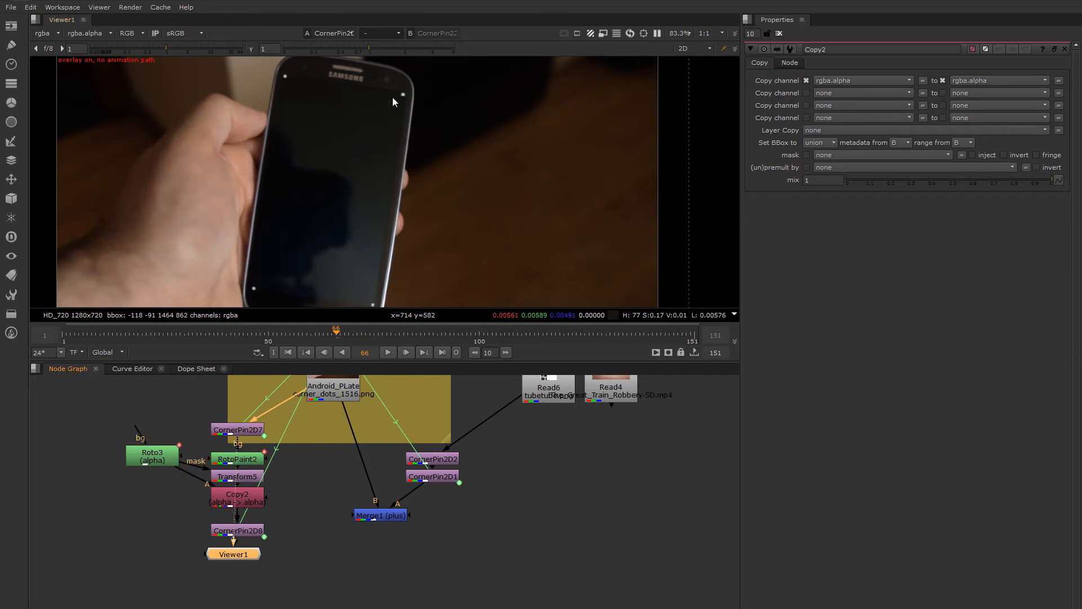
# Step: Check the phone's corner dots with the viewer gain lowered to 0.7, and reset the gain to 1
pyautogui.moveTo(376, 167); pyautogui.dragTo(376, 156, button='middle')
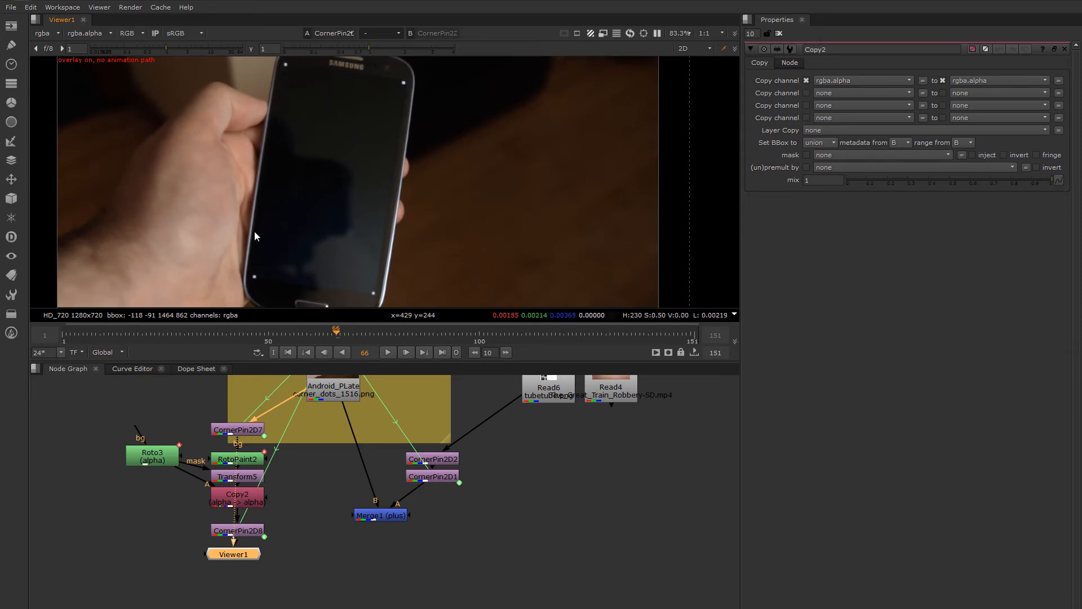
pyautogui.moveTo(165, 48)
pyautogui.mouseDown()
pyautogui.moveTo(123, 44)
pyautogui.moveTo(160, 49)
pyautogui.mouseUp()
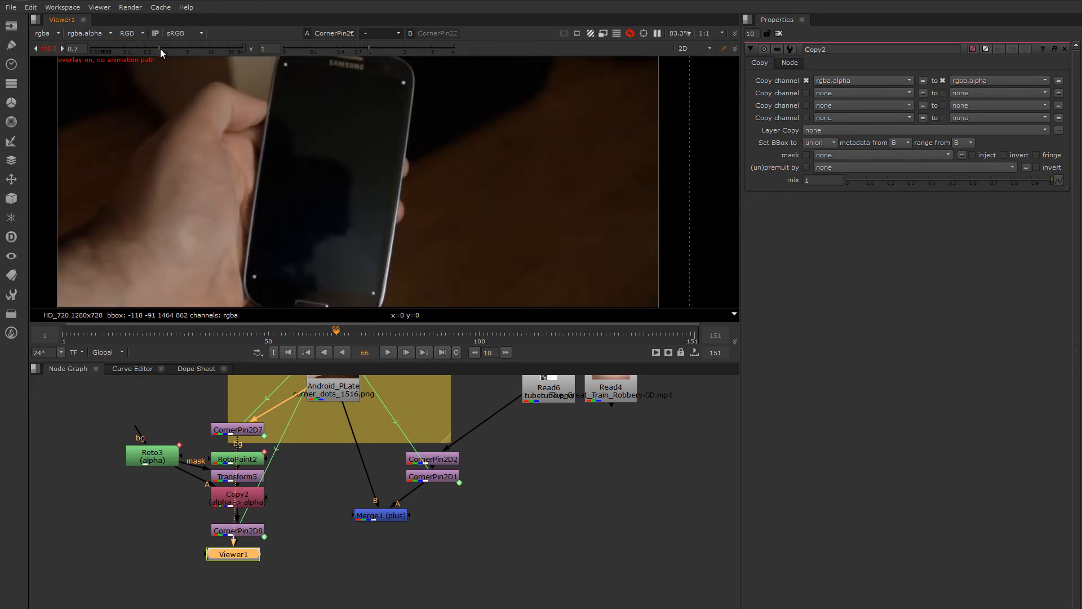
pyautogui.click(51, 49)
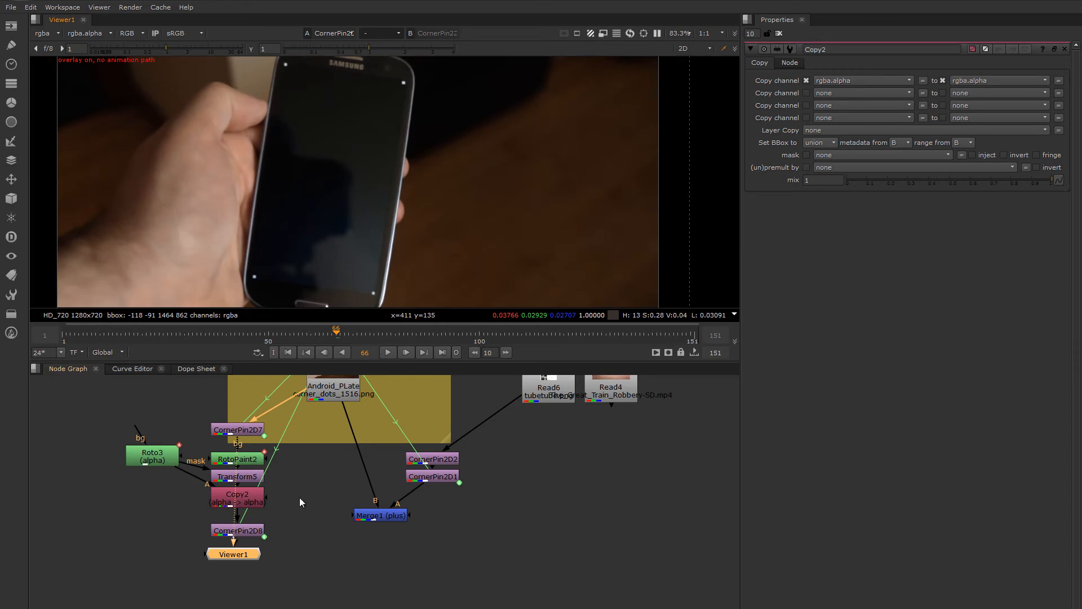
# Step: Add a Keyer node beside RotoPaint2 and connect its input to CornerPin2D7
pyautogui.moveTo(299, 497); pyautogui.dragTo(305, 513, button='middle')
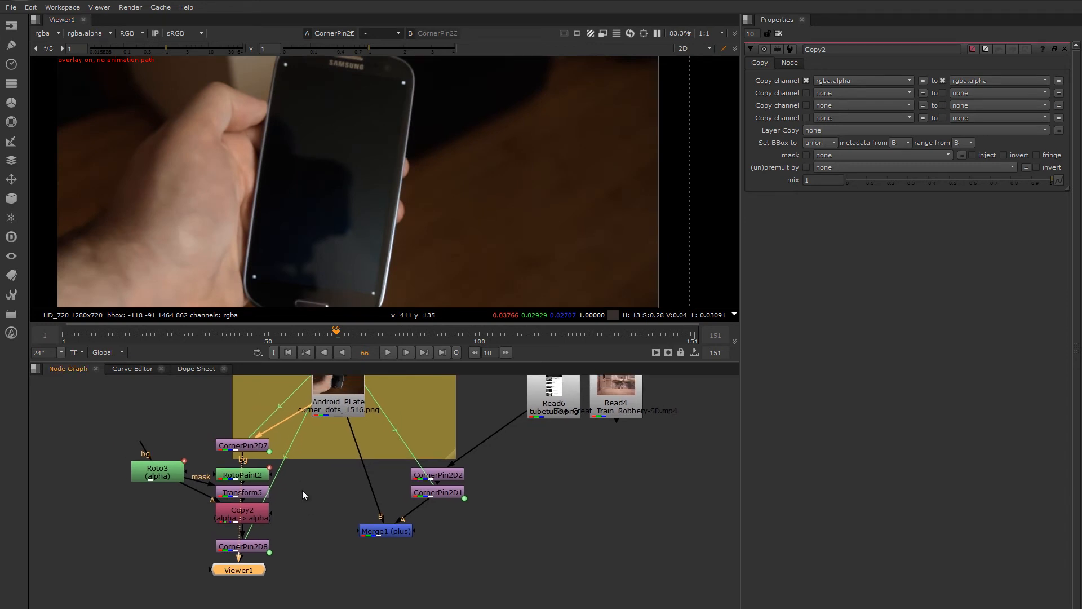
pyautogui.click(317, 491)
pyautogui.press('Tab')
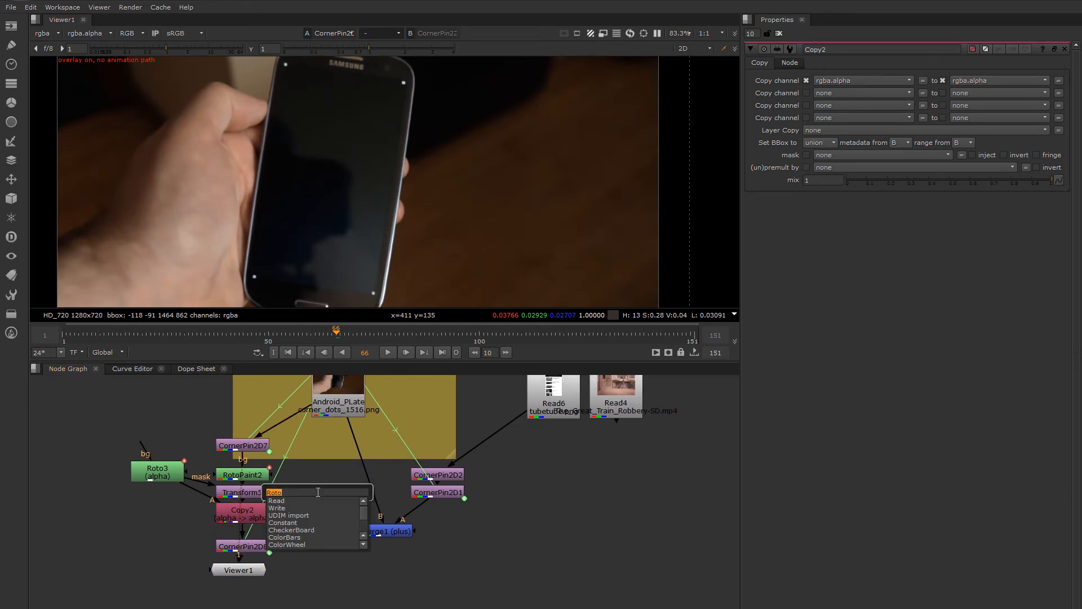
pyautogui.write('ke')
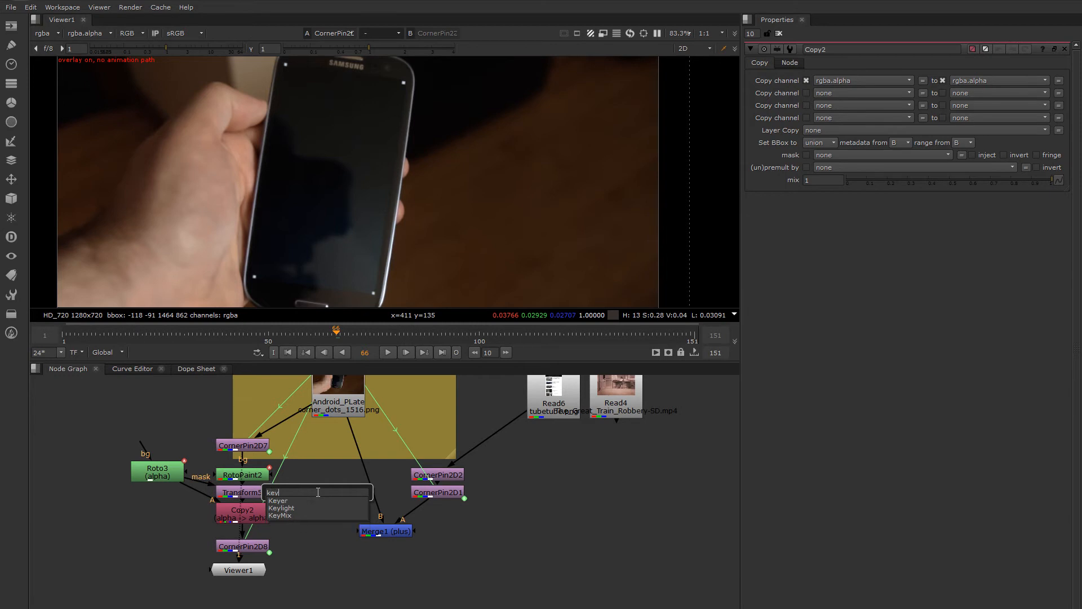
pyautogui.write('y')
pyautogui.press('Down')
pyautogui.press('Return')
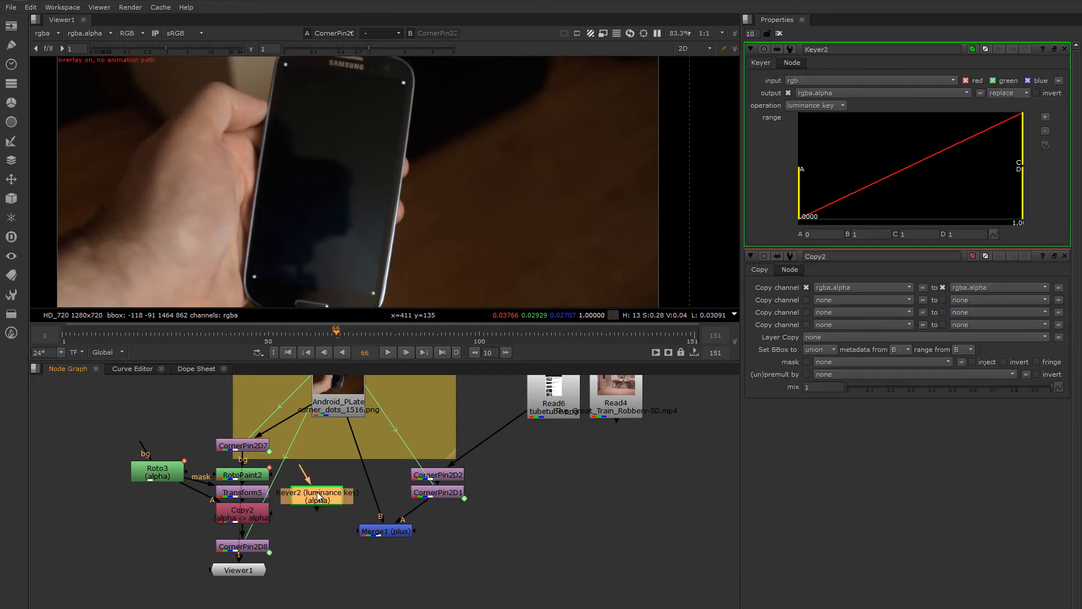
pyautogui.moveTo(317, 492); pyautogui.dragTo(319, 484)
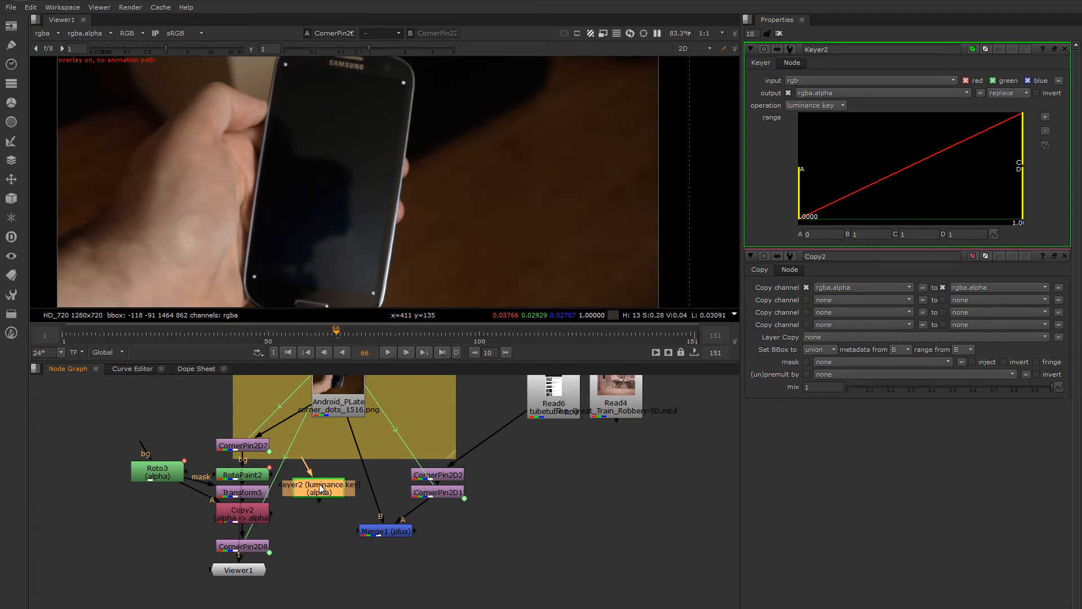
pyautogui.moveTo(303, 459); pyautogui.dragTo(256, 451)
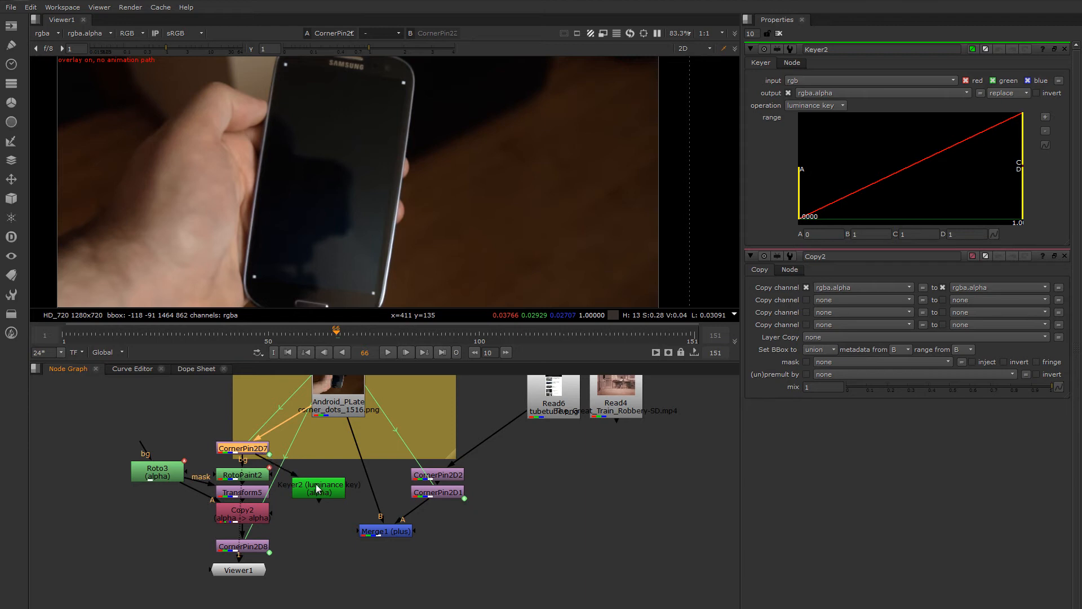
pyautogui.moveTo(316, 484); pyautogui.dragTo(315, 477)
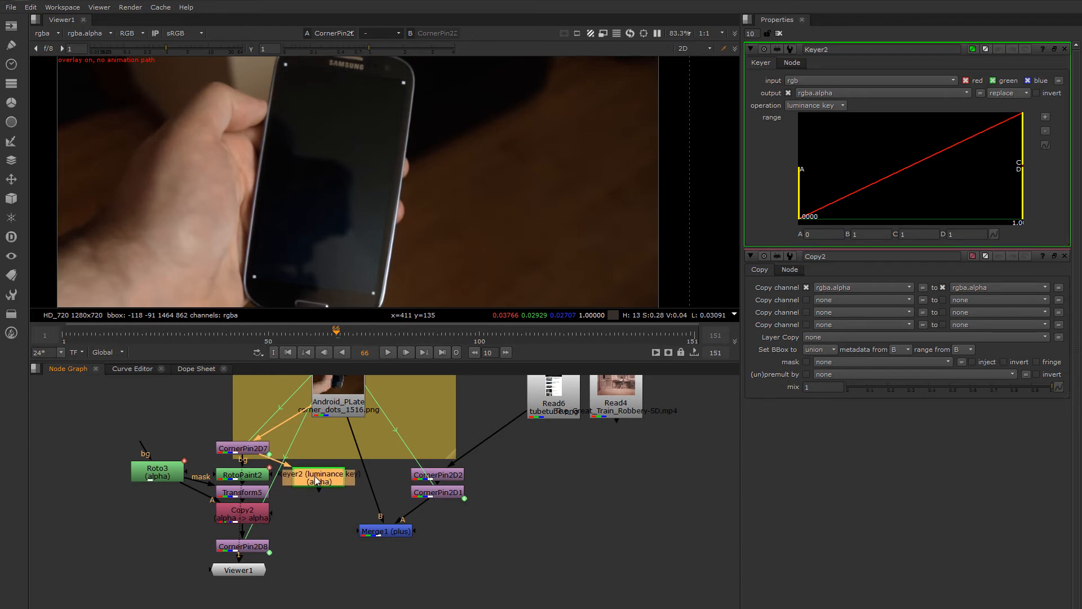
# Step: View the Keyer2 output's alpha channel over the phone plate at frame 66
pyautogui.click(245, 451)
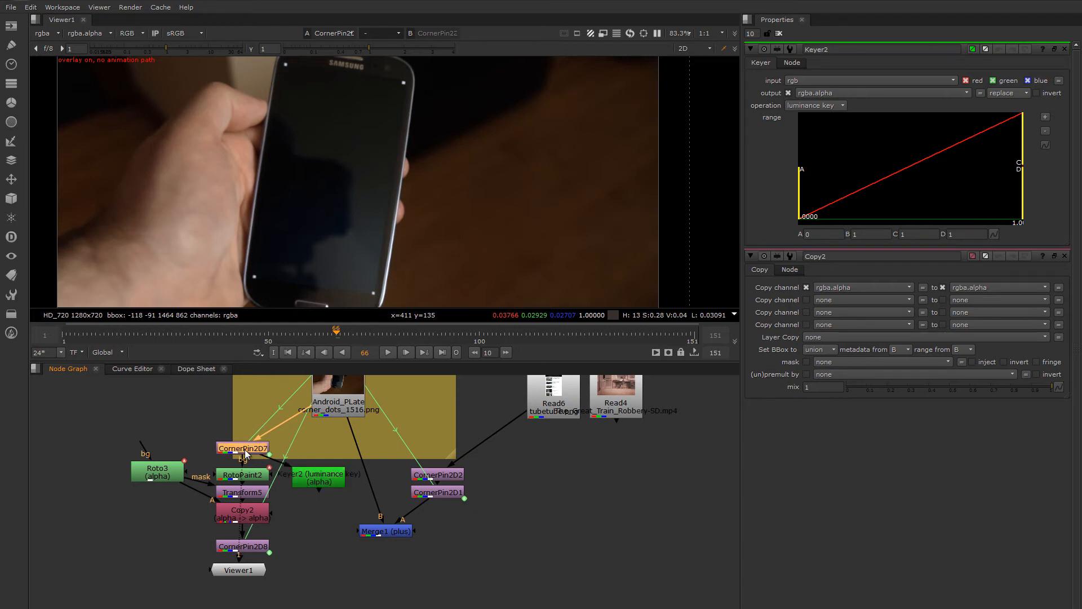
pyautogui.press('1')
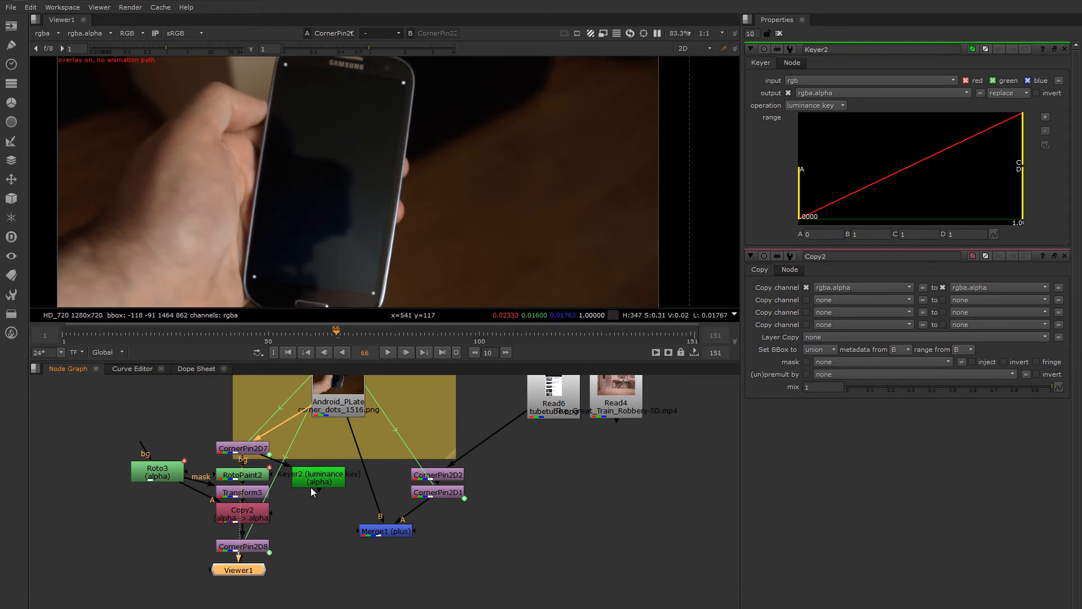
pyautogui.click(319, 480)
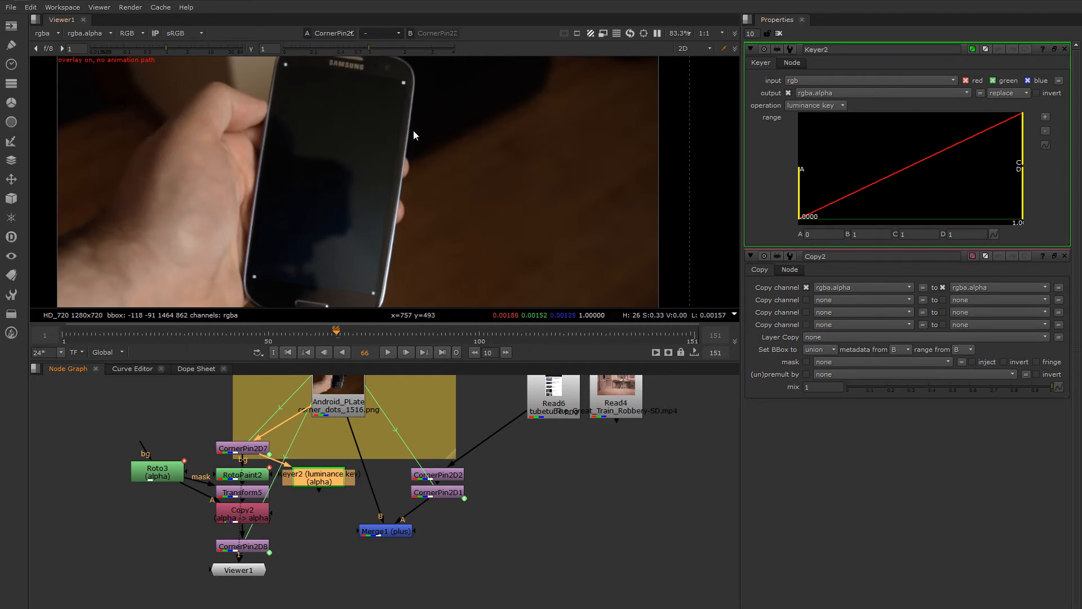
pyautogui.moveTo(414, 131); pyautogui.dragTo(428, 147, button='middle')
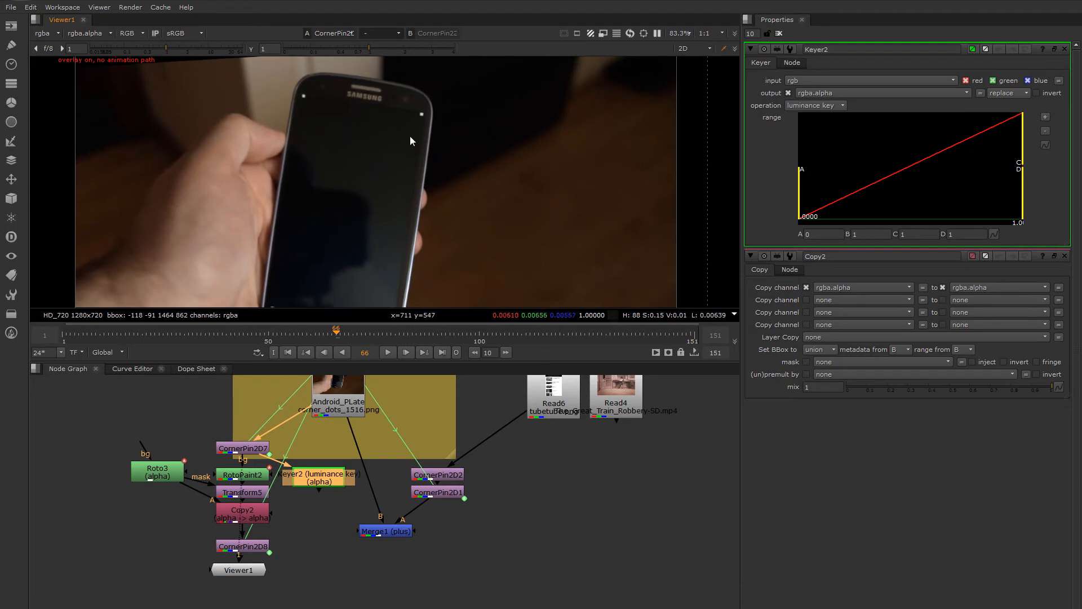
pyautogui.press('a')
pyautogui.press('1')
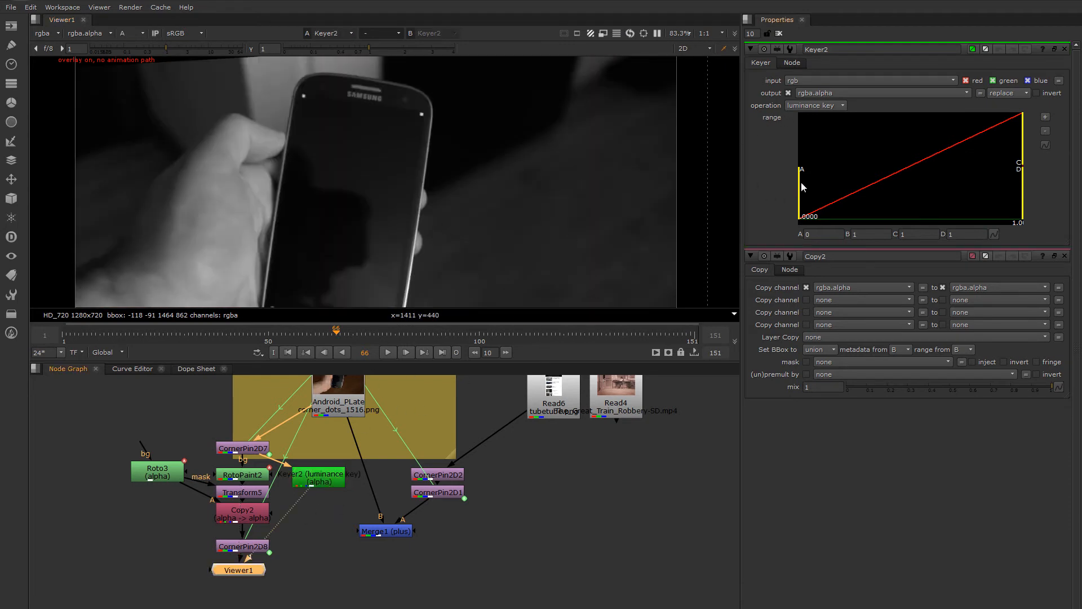
# Step: Narrow Keyer2's luminance range by setting A to about 0.037 and B to about 0.314
pyautogui.moveTo(800, 182); pyautogui.dragTo(844, 201)
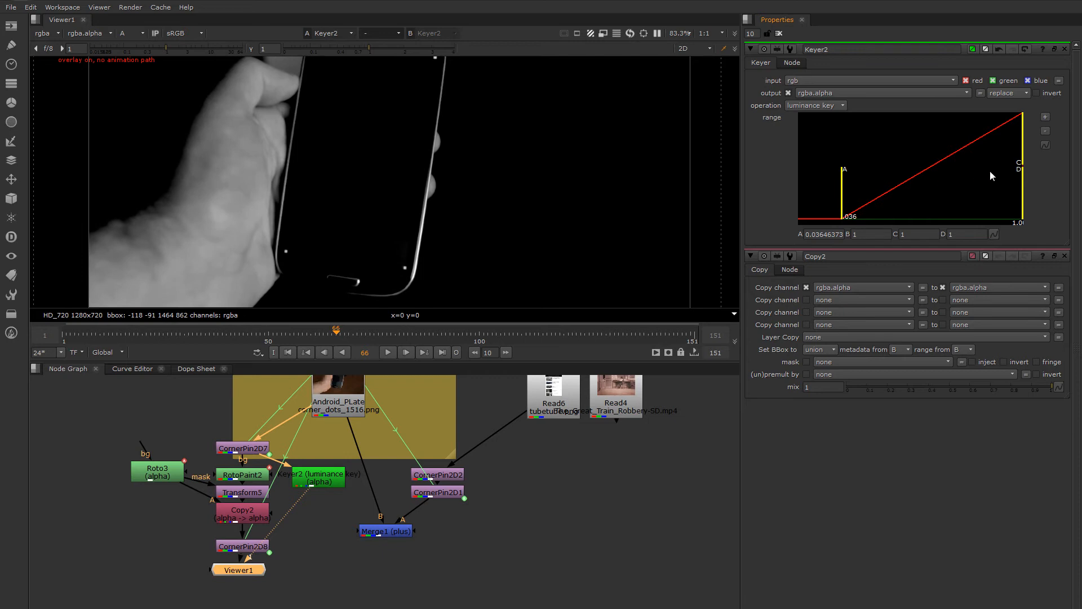
pyautogui.moveTo(1023, 159); pyautogui.dragTo(924, 159)
pyautogui.moveTo(842, 193); pyautogui.dragTo(844, 189)
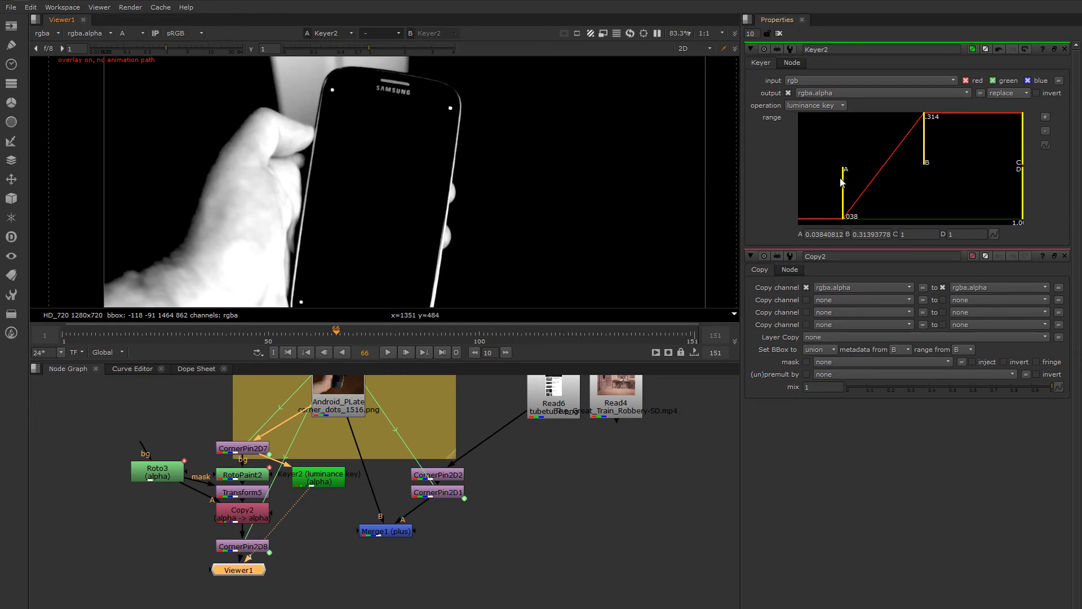
pyautogui.moveTo(844, 181); pyautogui.dragTo(841, 180)
pyautogui.moveTo(543, 201); pyautogui.dragTo(547, 162, button='middle')
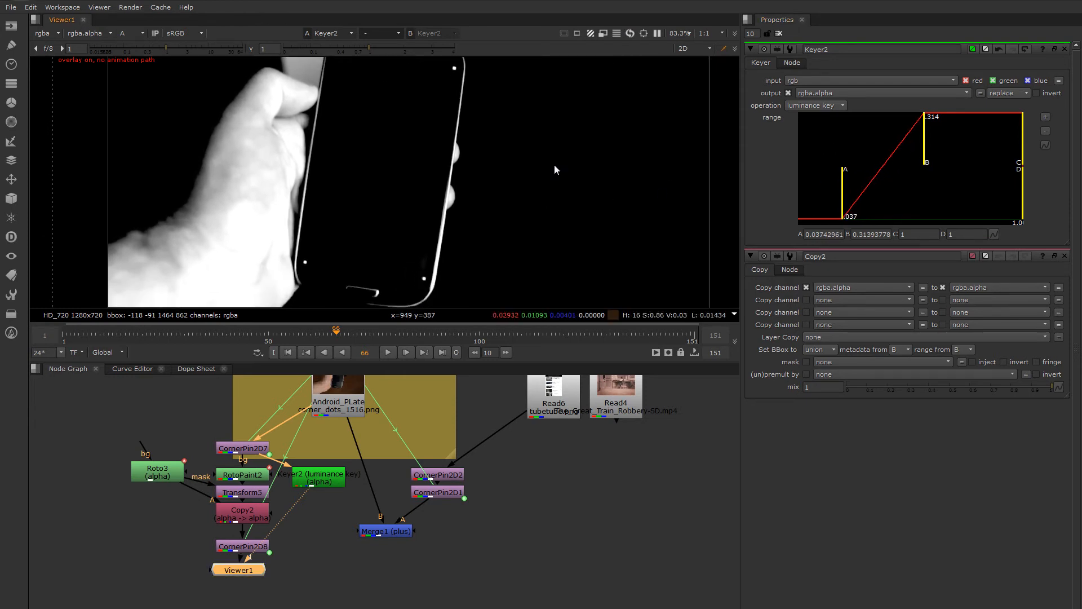
# Step: Refine Keyer2's luminance range to A about 0.038 and B about 0.255, and check the matte around the phone's dots
pyautogui.moveTo(843, 206); pyautogui.dragTo(845, 206)
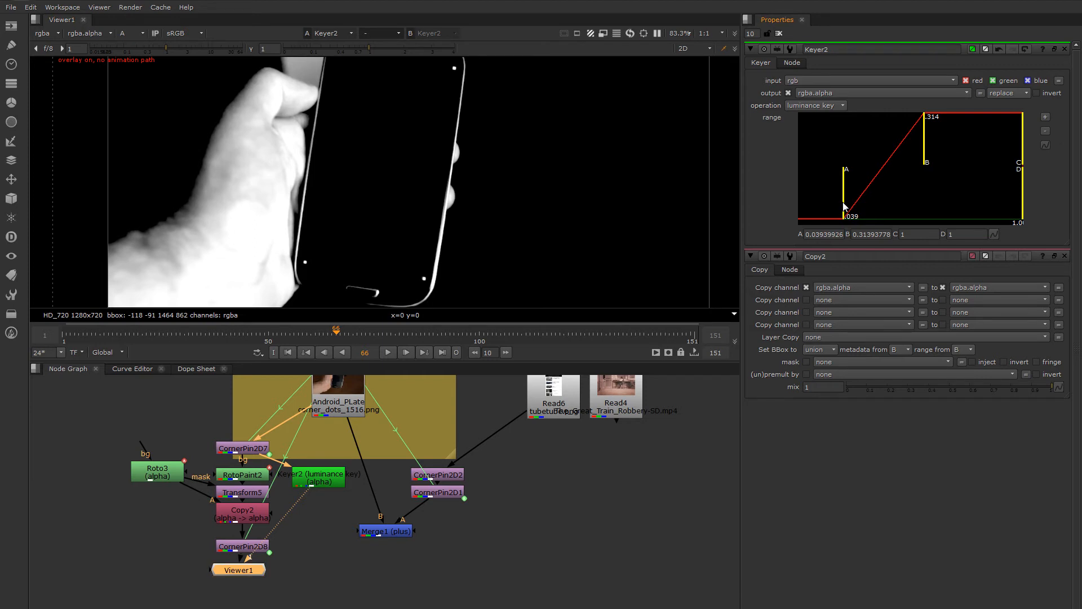
pyautogui.moveTo(924, 161); pyautogui.dragTo(918, 161)
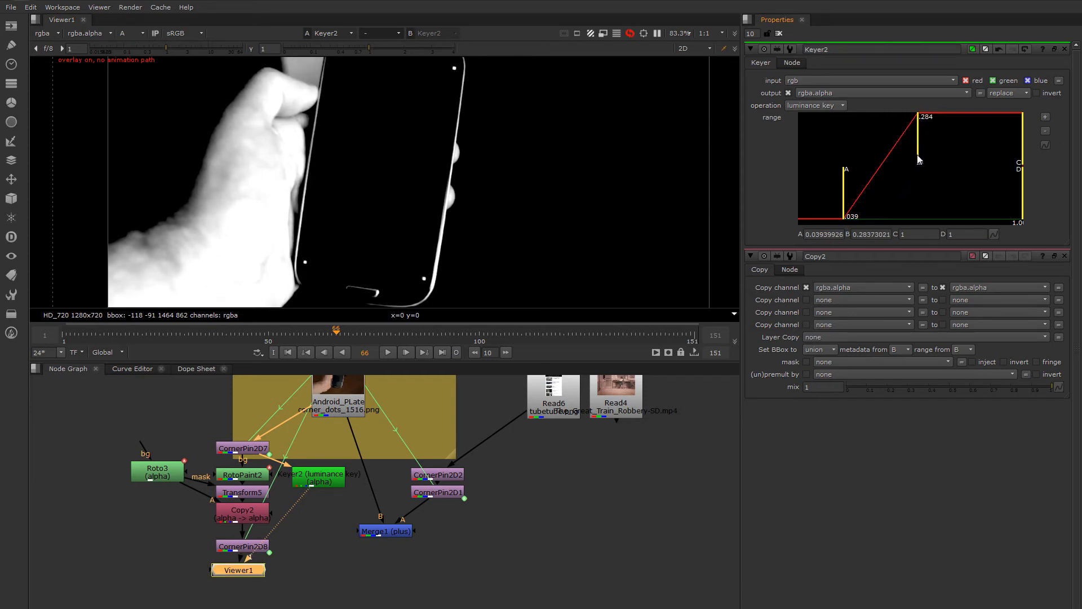
pyautogui.moveTo(844, 196); pyautogui.dragTo(843, 194)
pyautogui.moveTo(916, 160); pyautogui.dragTo(913, 160)
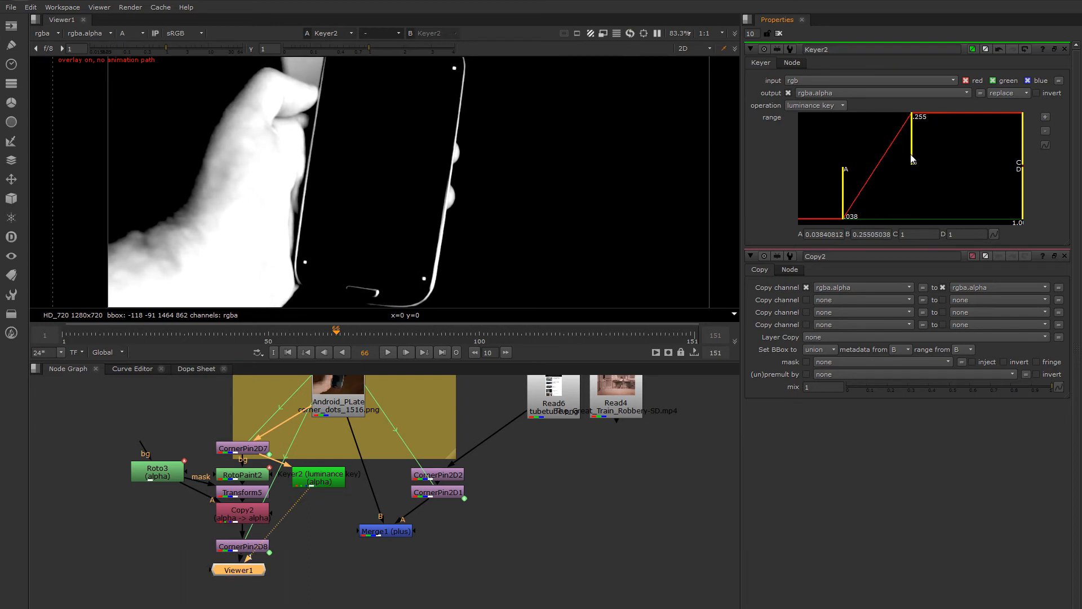
pyautogui.moveTo(525, 147); pyautogui.dragTo(562, 211, button='middle')
pyautogui.scroll(3, 493, 139)
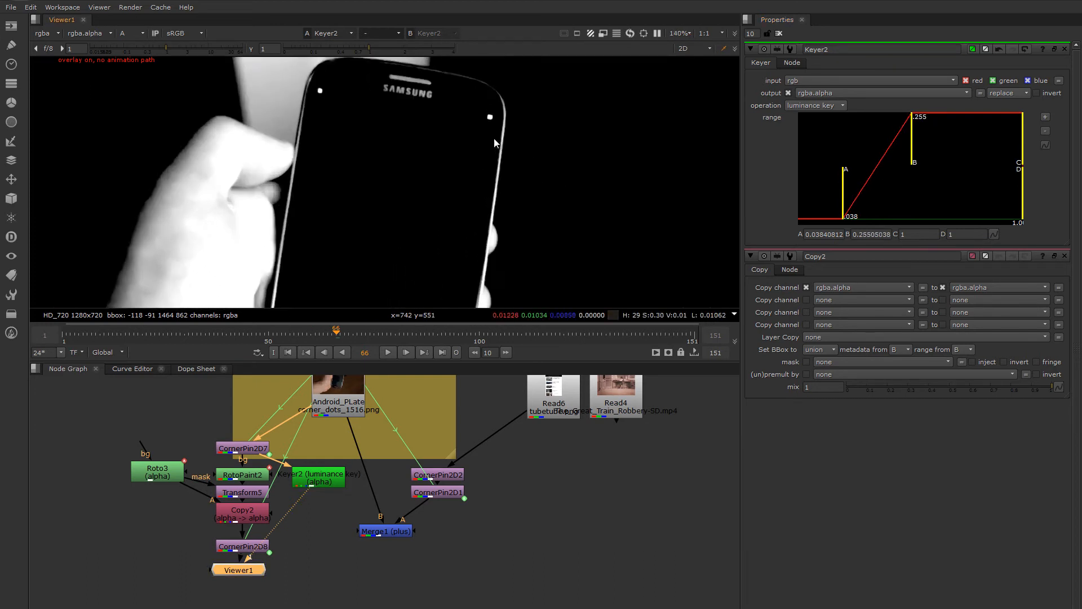
pyautogui.scroll(-1, 485, 120)
pyautogui.moveTo(485, 121); pyautogui.dragTo(483, 173, button='middle')
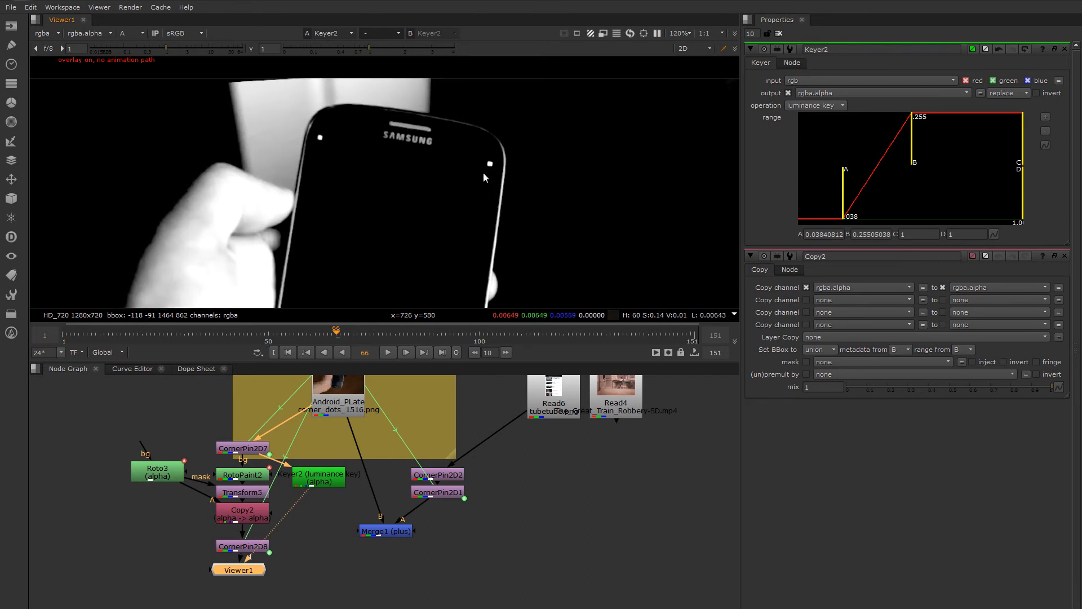
pyautogui.scroll(-3, 388, 176)
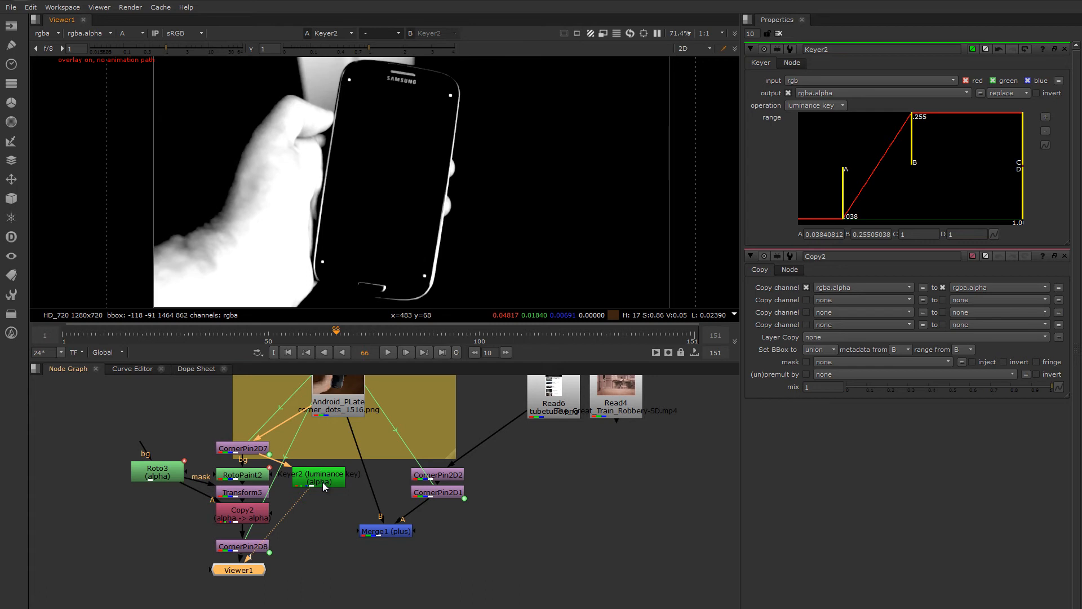
# Step: Add a Roto node directly below Keyer2, connected to the key's output
pyautogui.press('o')
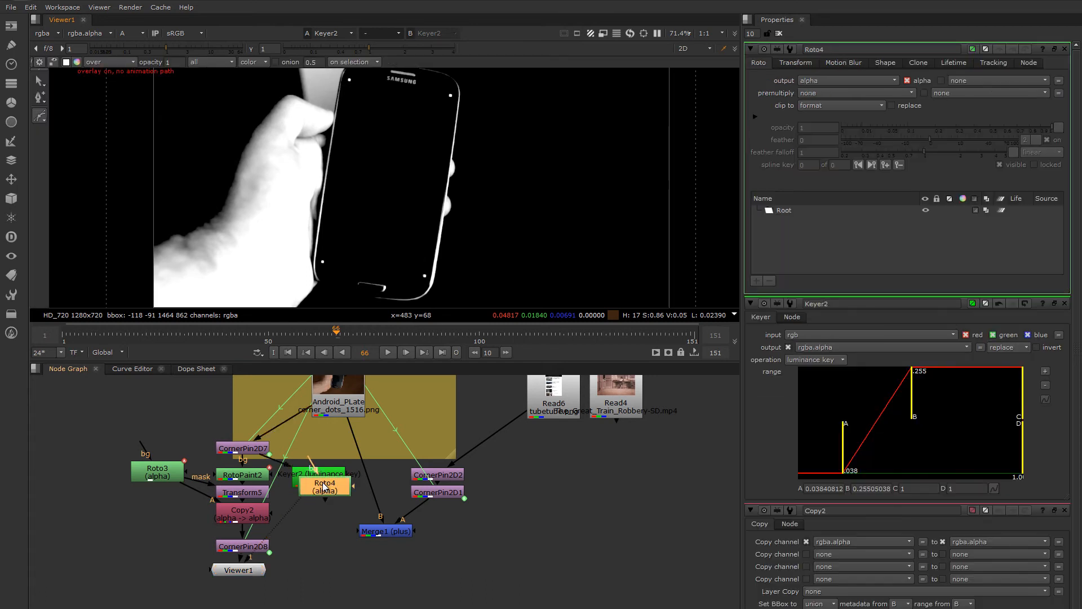
pyautogui.moveTo(322, 484); pyautogui.dragTo(319, 524)
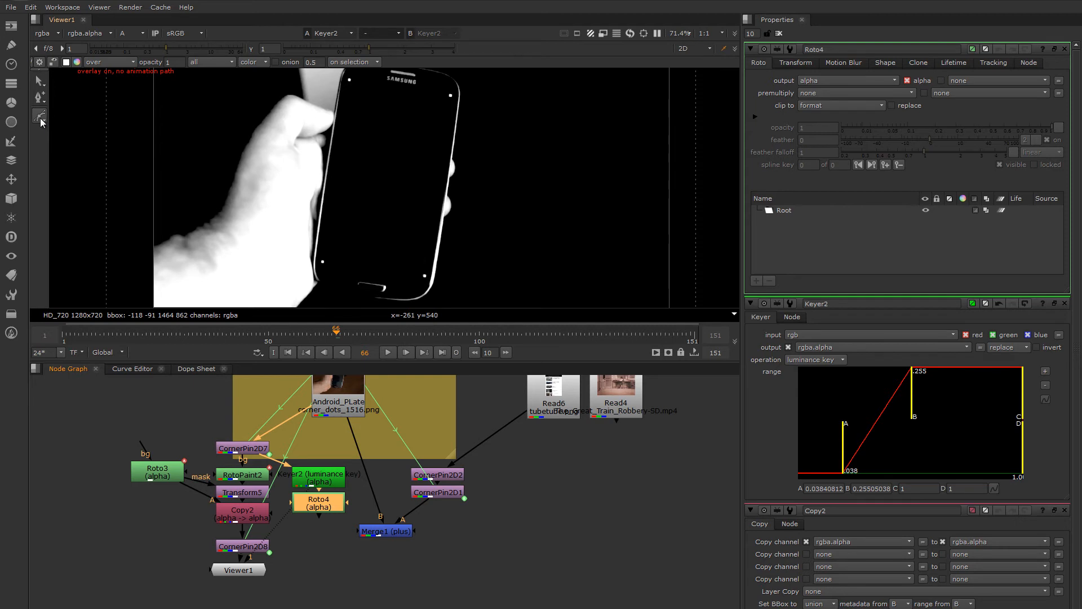
pyautogui.moveTo(273, 144); pyautogui.dragTo(267, 146, button='middle')
pyautogui.press('o')
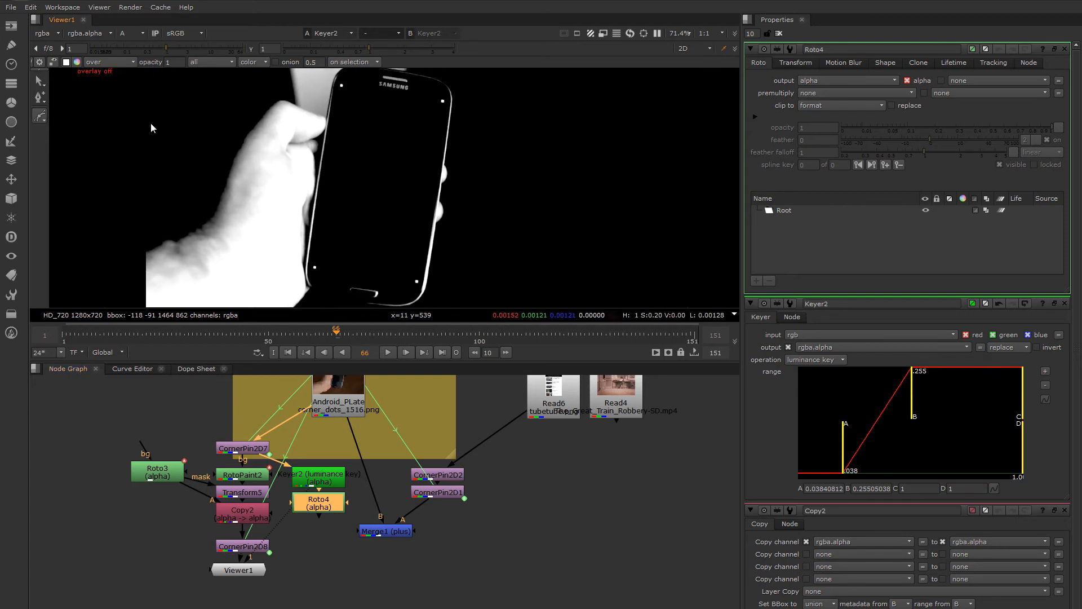
# Step: Draw a closed four-point Bezier in Roto4 just outside the four corner dots on the phone screen
pyautogui.click(339, 82)
pyautogui.click(339, 81)
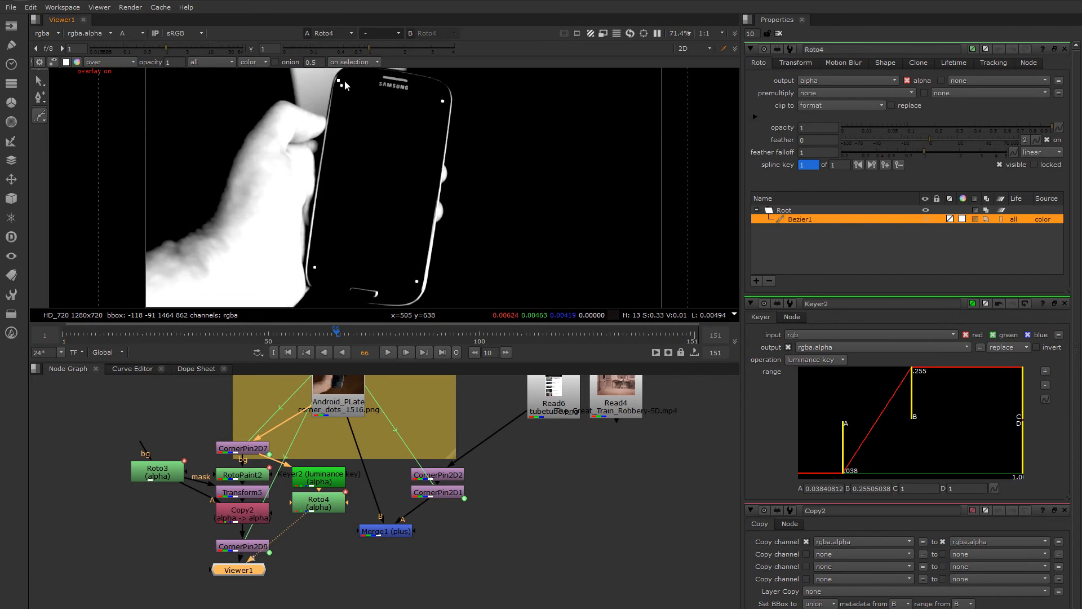
pyautogui.click(445, 95)
pyautogui.click(419, 285)
pyautogui.click(308, 270)
pyautogui.press('Return')
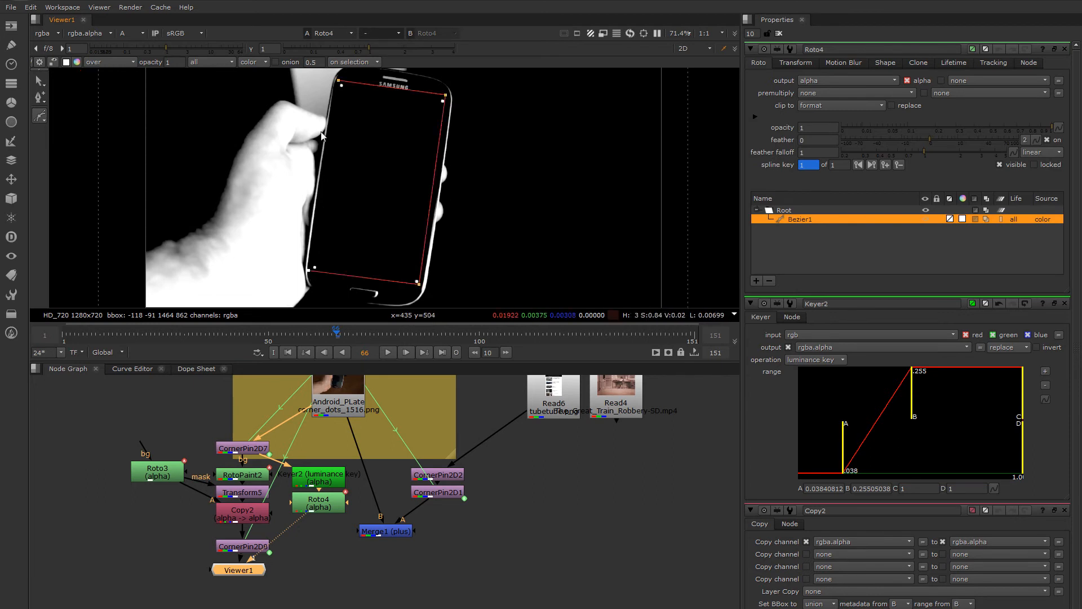
pyautogui.click(339, 82)
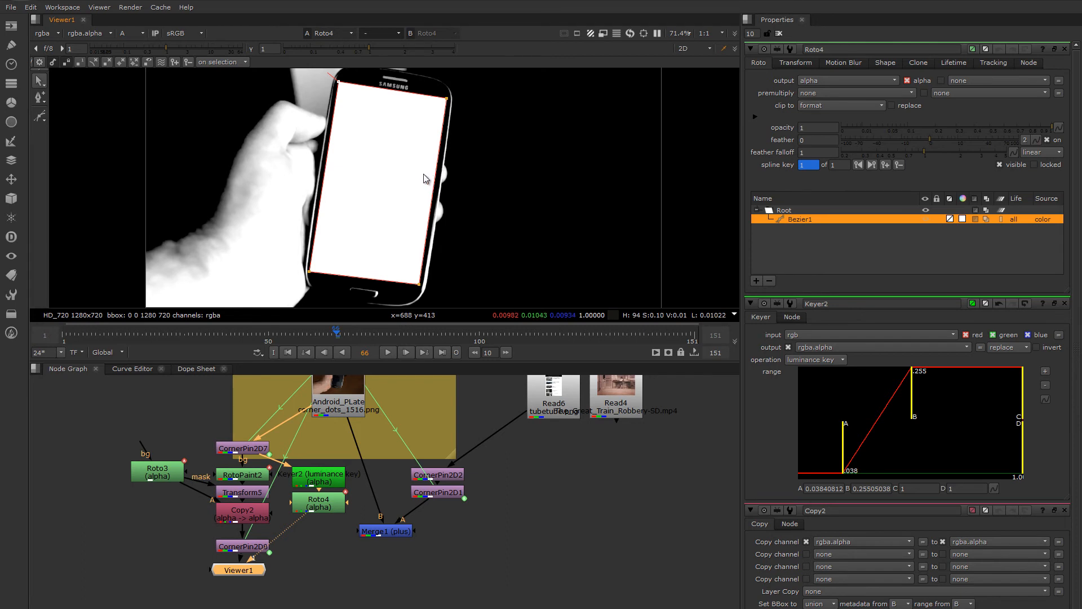
# Step: Invert the Bezier1 shape in Roto4 and set its color alpha to 0
pyautogui.click(976, 220)
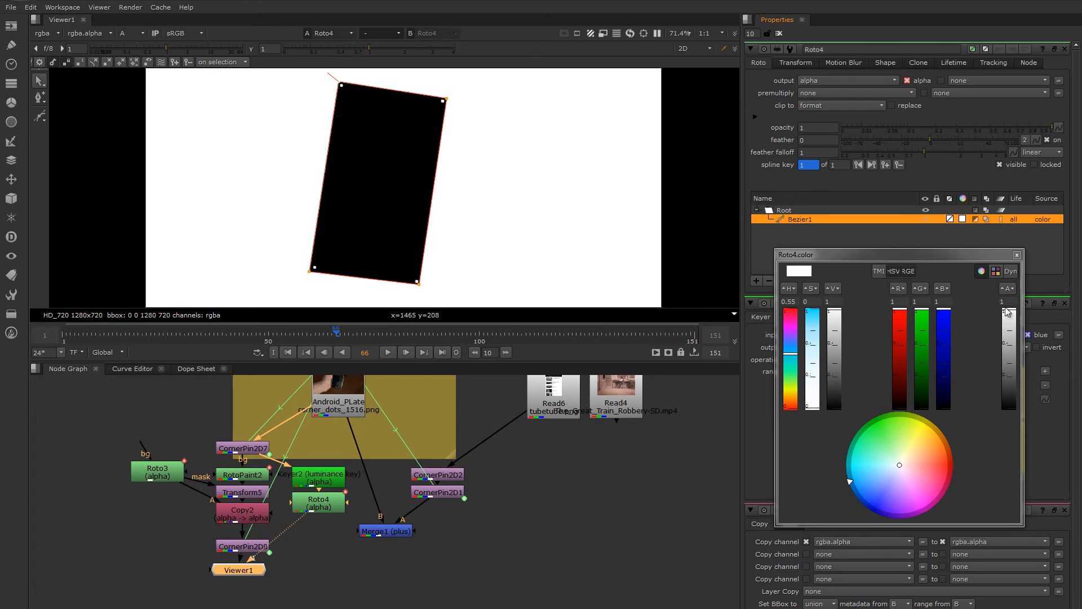
pyautogui.moveTo(1008, 313); pyautogui.dragTo(1008, 443)
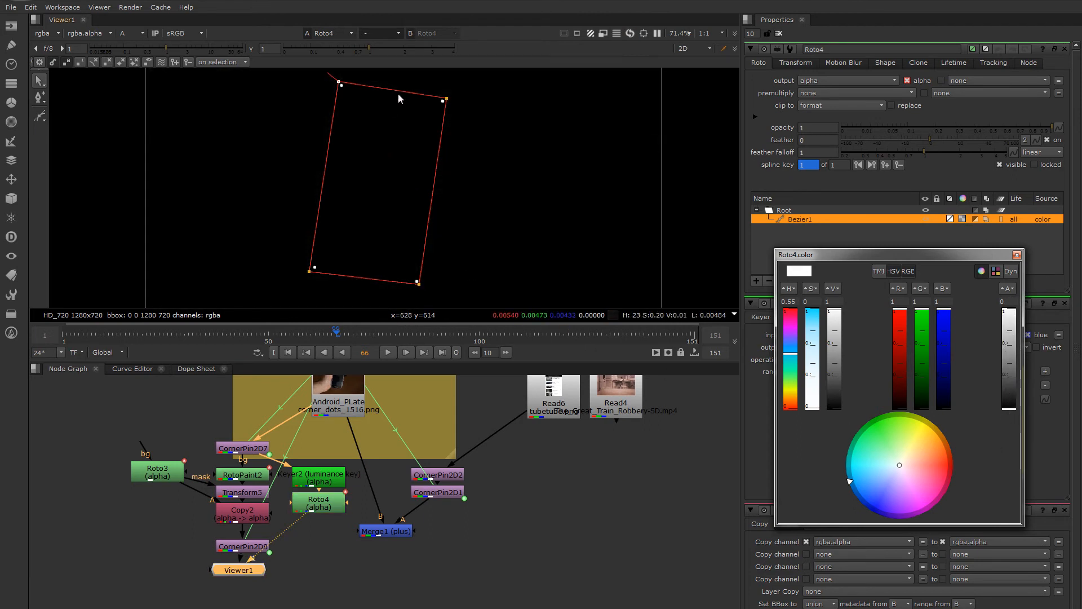
pyautogui.click(1017, 256)
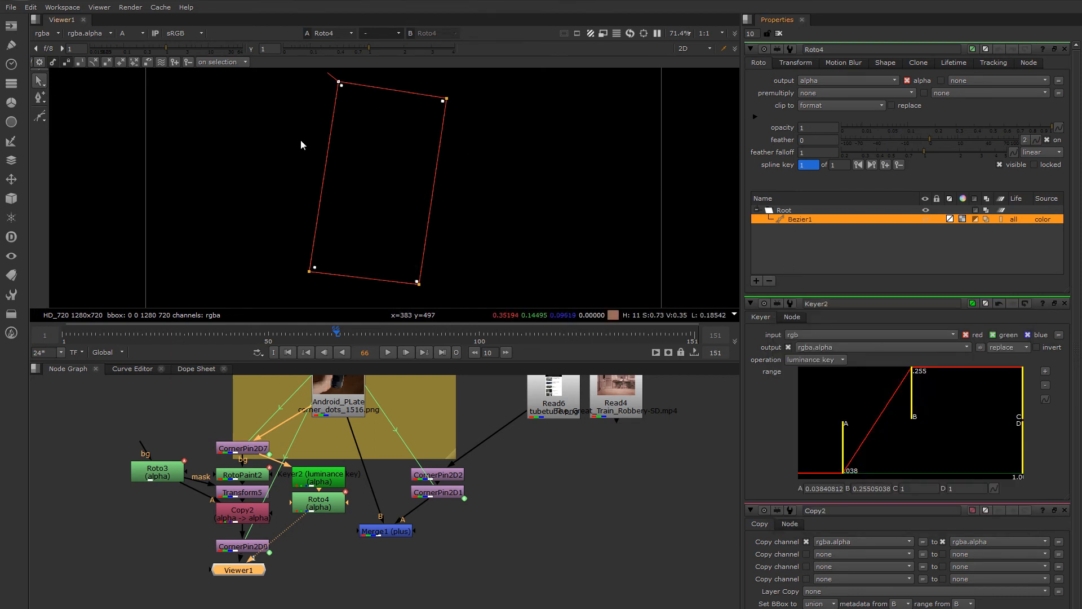
# Step: Tighten the Bezier1 corner point closer to the phone's lower-left dot and check the remaining corners
pyautogui.scroll(4, 415, 289)
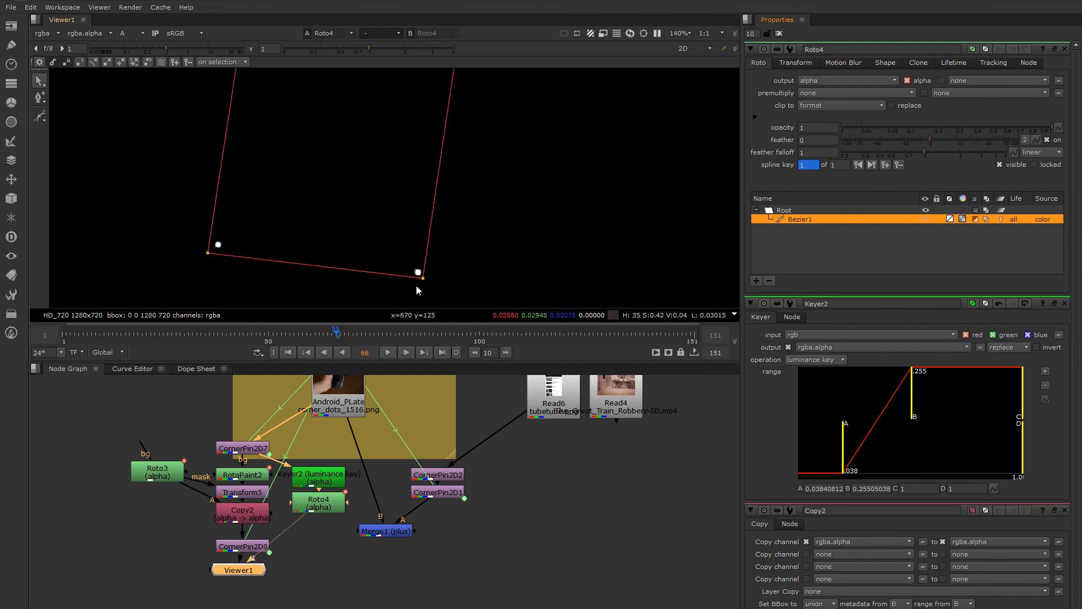
pyautogui.moveTo(208, 255); pyautogui.dragTo(210, 249)
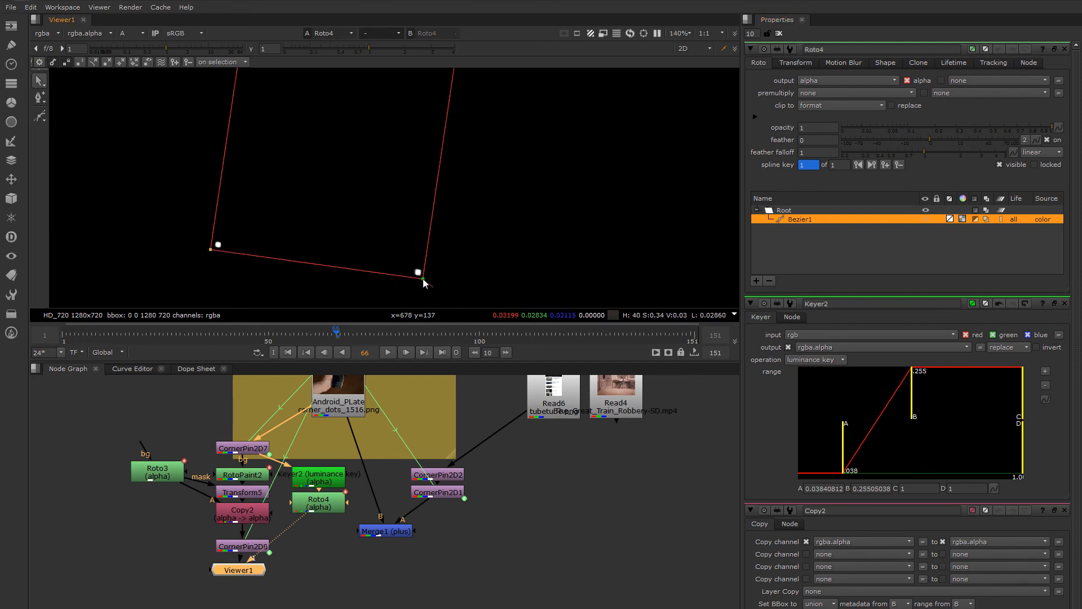
pyautogui.moveTo(454, 172); pyautogui.dragTo(445, 292, button='middle')
pyautogui.moveTo(468, 129); pyautogui.dragTo(473, 169, button='middle')
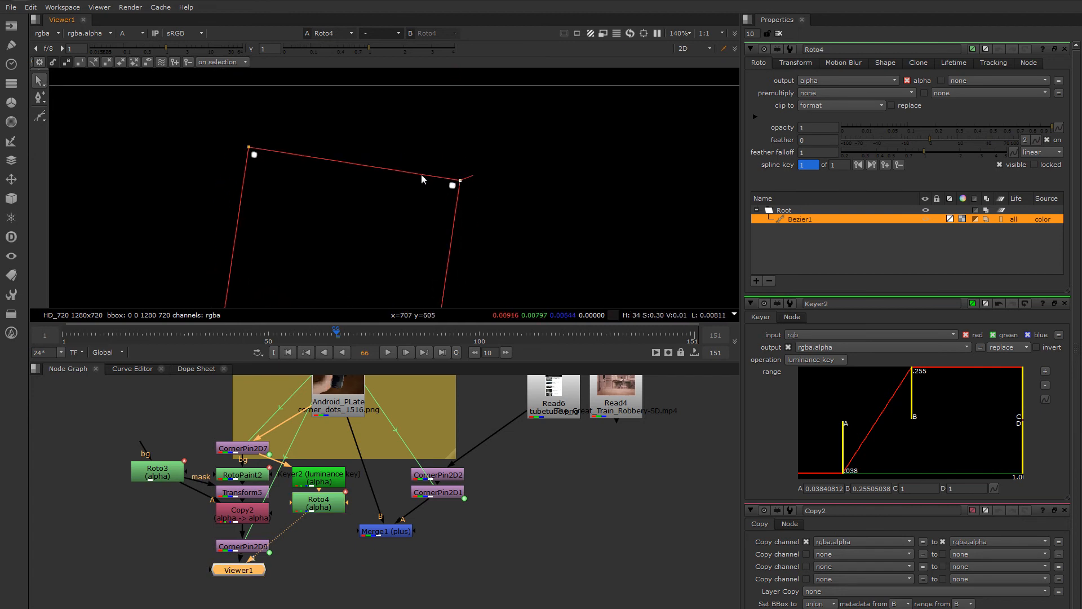
pyautogui.scroll(-3, 489, 194)
pyautogui.moveTo(490, 194); pyautogui.dragTo(500, 121, button='middle')
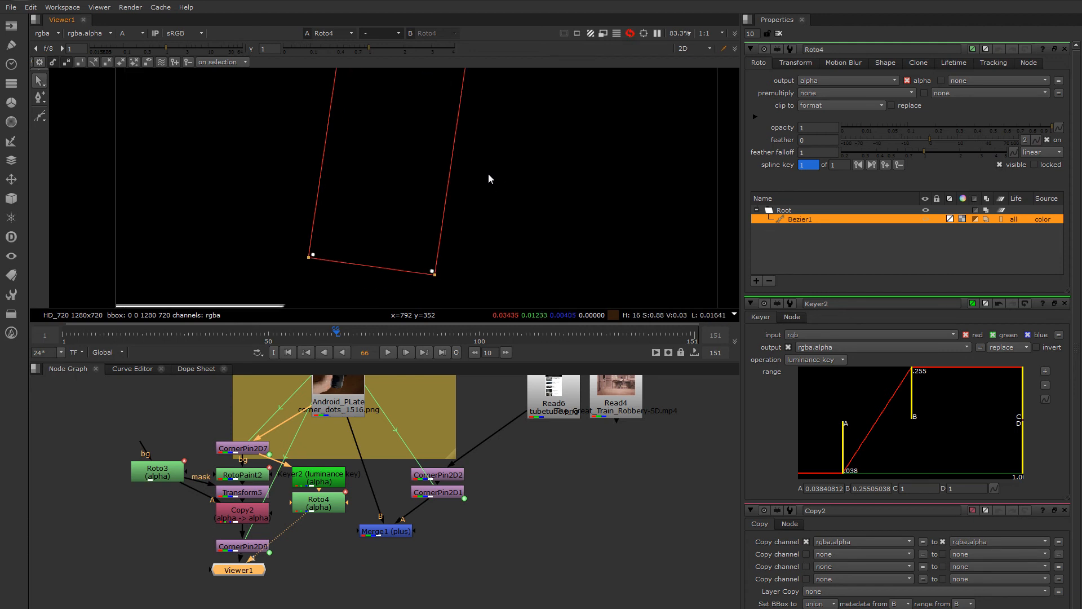
pyautogui.scroll(1, 407, 246)
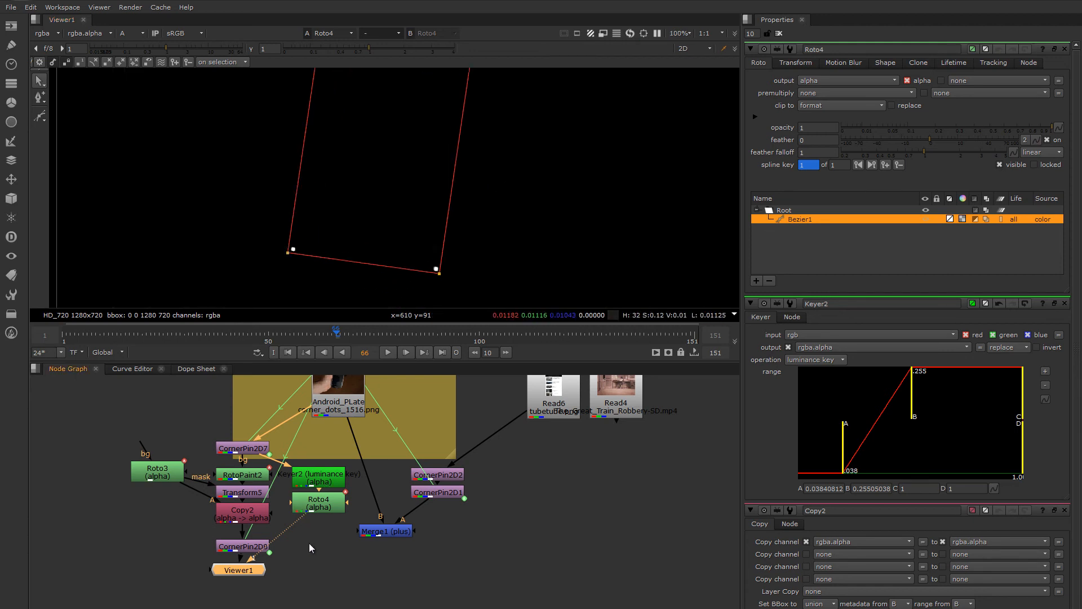
# Step: Move CornerPin2D8 farther below Copy2, and view Copy2's alpha with all node properties closed
pyautogui.moveTo(309, 545); pyautogui.dragTo(351, 489, button='middle')
pyautogui.moveTo(283, 515)
pyautogui.mouseDown()
pyautogui.moveTo(287, 564)
pyautogui.moveTo(291, 530)
pyautogui.mouseUp()
pyautogui.click(286, 461)
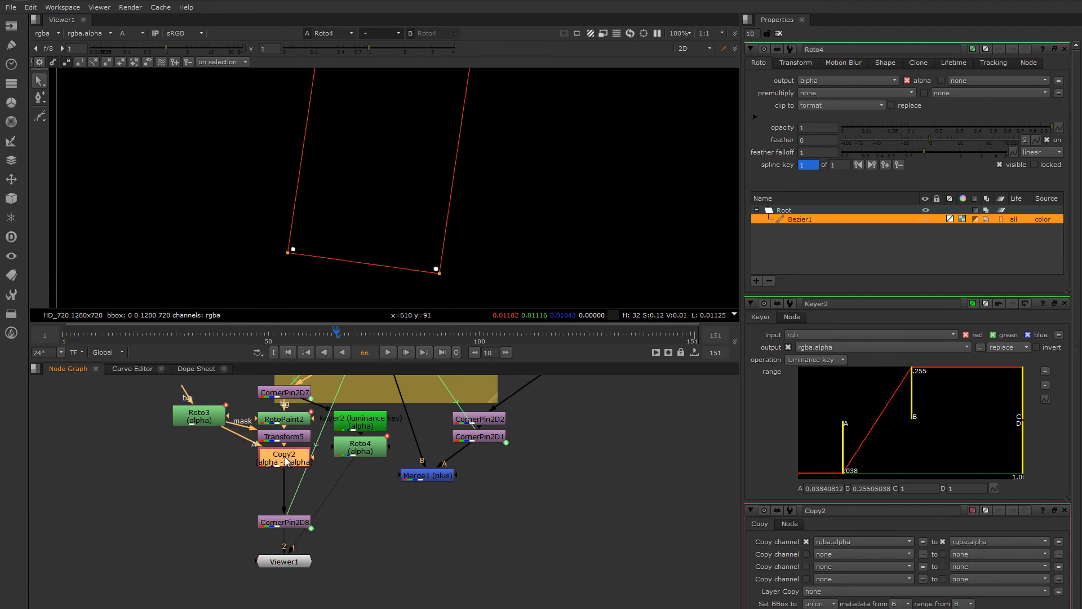
pyautogui.press('1')
pyautogui.scroll(-3, 372, 206)
pyautogui.moveTo(384, 98); pyautogui.dragTo(361, 140, button='middle')
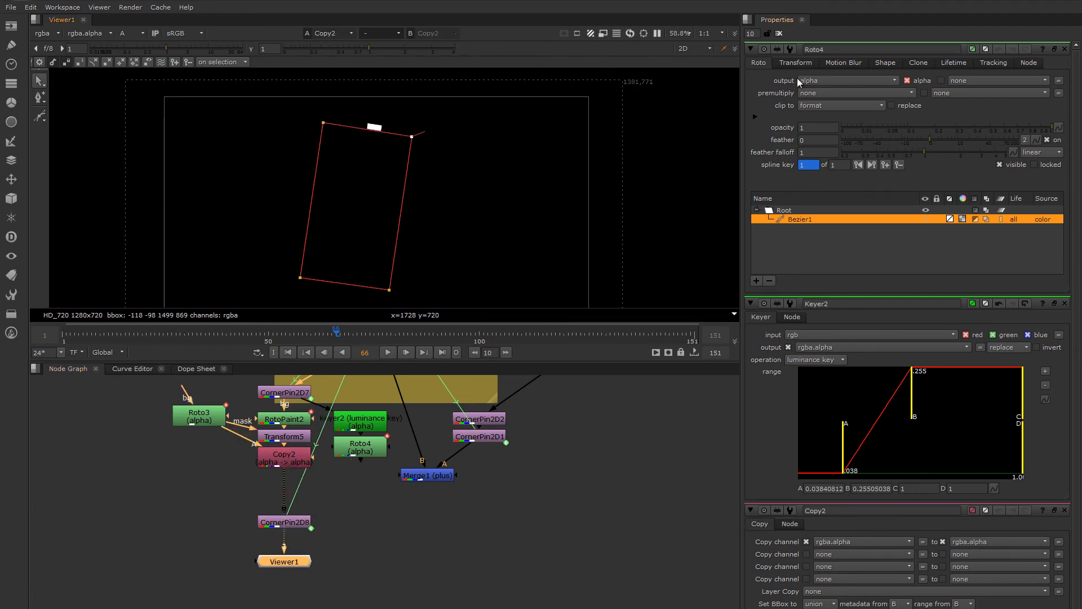
pyautogui.click(779, 33)
pyautogui.scroll(4, 372, 146)
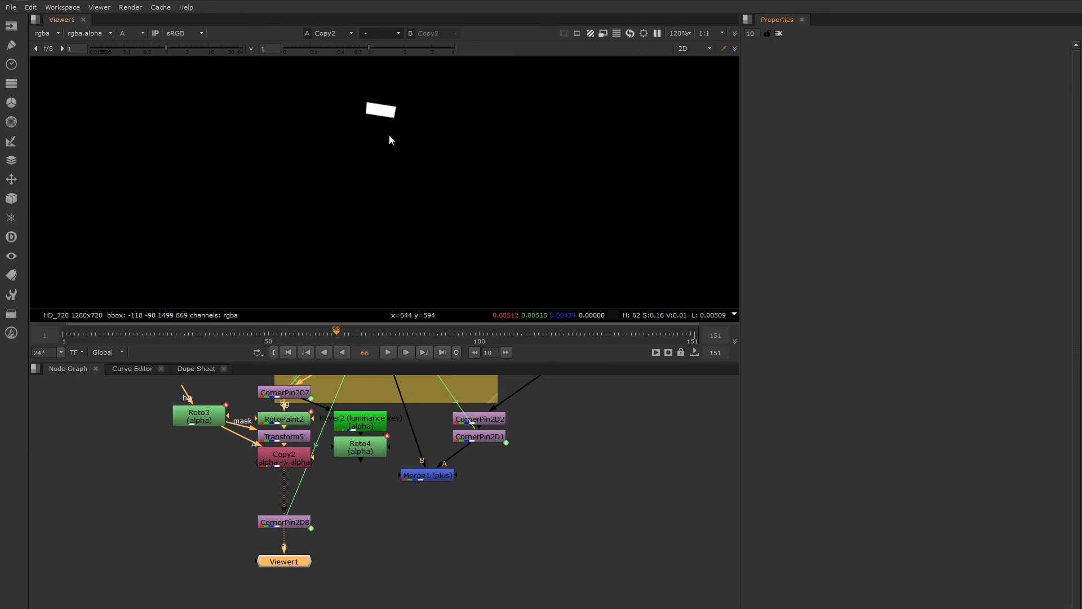
pyautogui.moveTo(390, 135); pyautogui.dragTo(374, 178, button='middle')
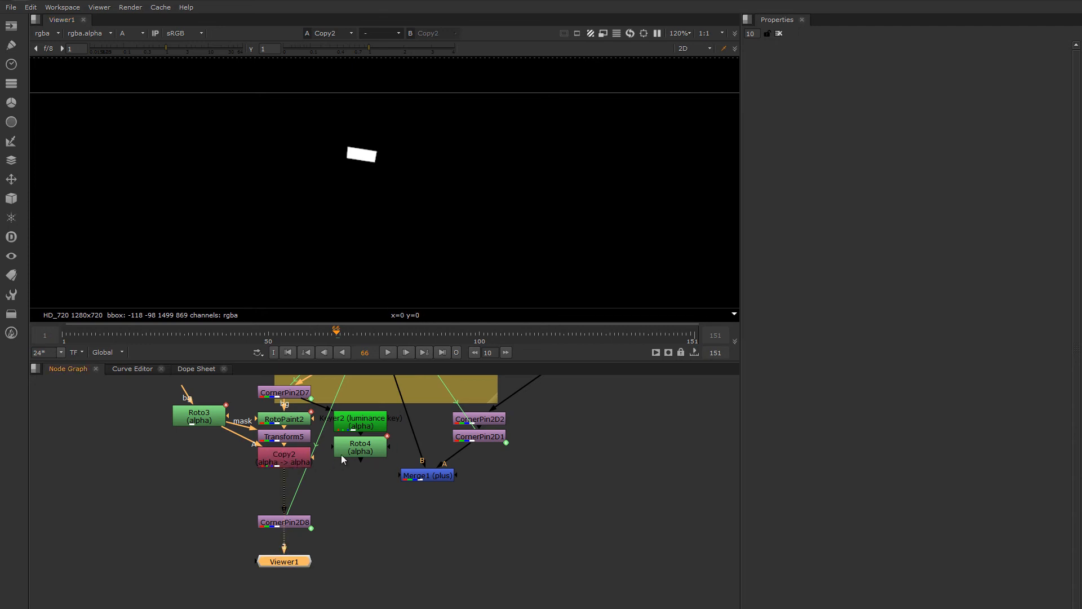
# Step: Compare the Roto4 dot matte with the Copy2 logo patch alpha by alternating between them in the viewer
pyautogui.click(355, 450)
pyautogui.press('2')
pyautogui.press('1')
pyautogui.press('2')
pyautogui.press('1')
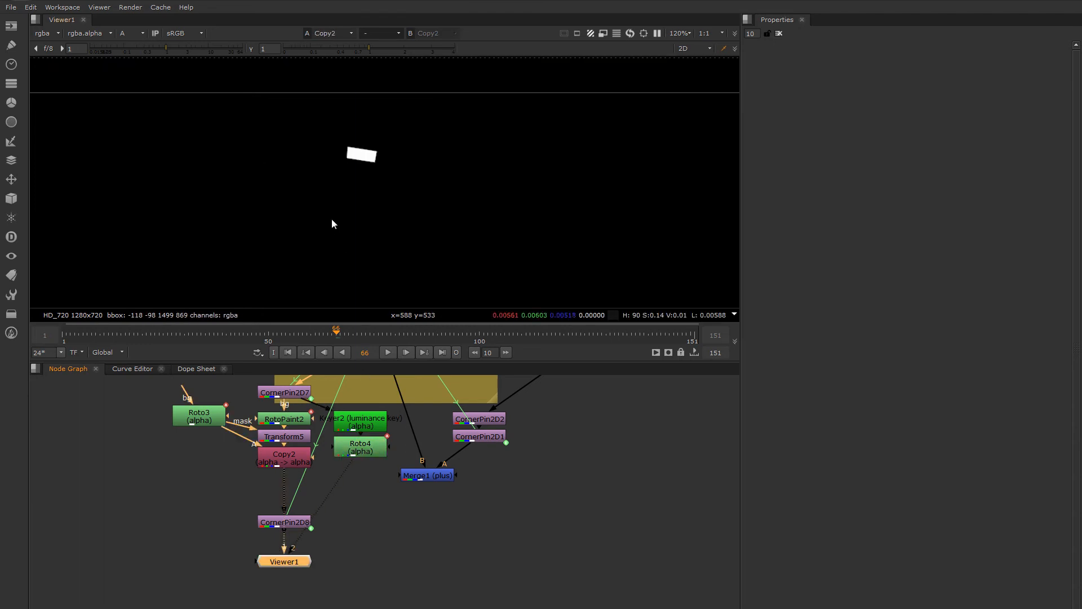
pyautogui.press('2')
pyautogui.press('1')
pyautogui.press('2')
pyautogui.press('1')
pyautogui.press('2')
pyautogui.press('1')
pyautogui.press('2')
pyautogui.press('1')
pyautogui.press('2')
pyautogui.press('1')
pyautogui.press('2')
pyautogui.press('1')
pyautogui.press('2')
pyautogui.press('1')
pyautogui.press('2')
pyautogui.press('1')
pyautogui.press('2')
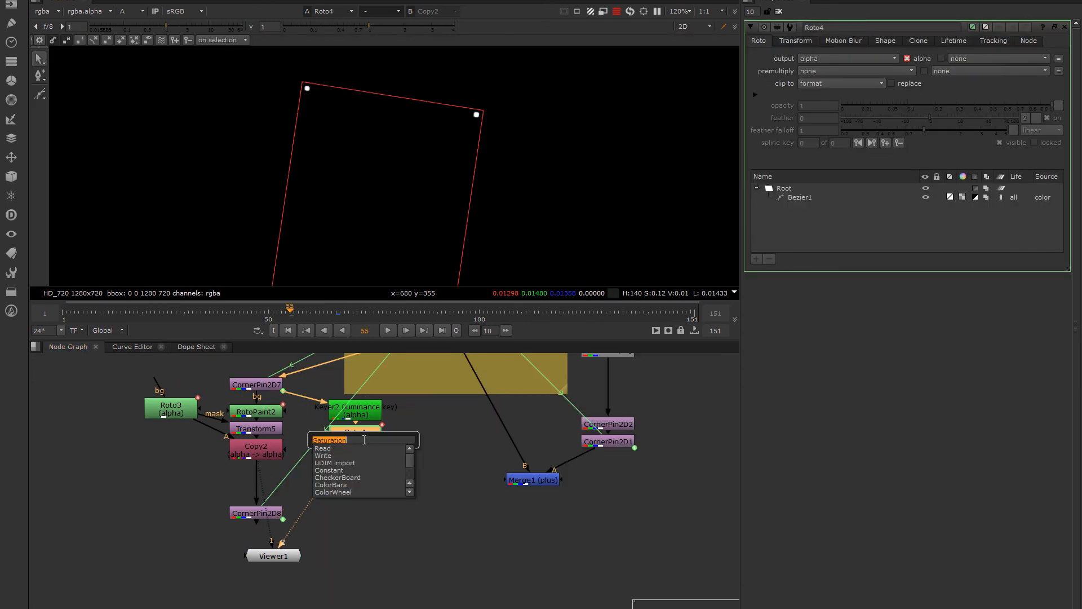
# Step: Add a Max merge node below Roto4 with its A input connected to Copy2 and its B input to Roto4
pyautogui.write('m')
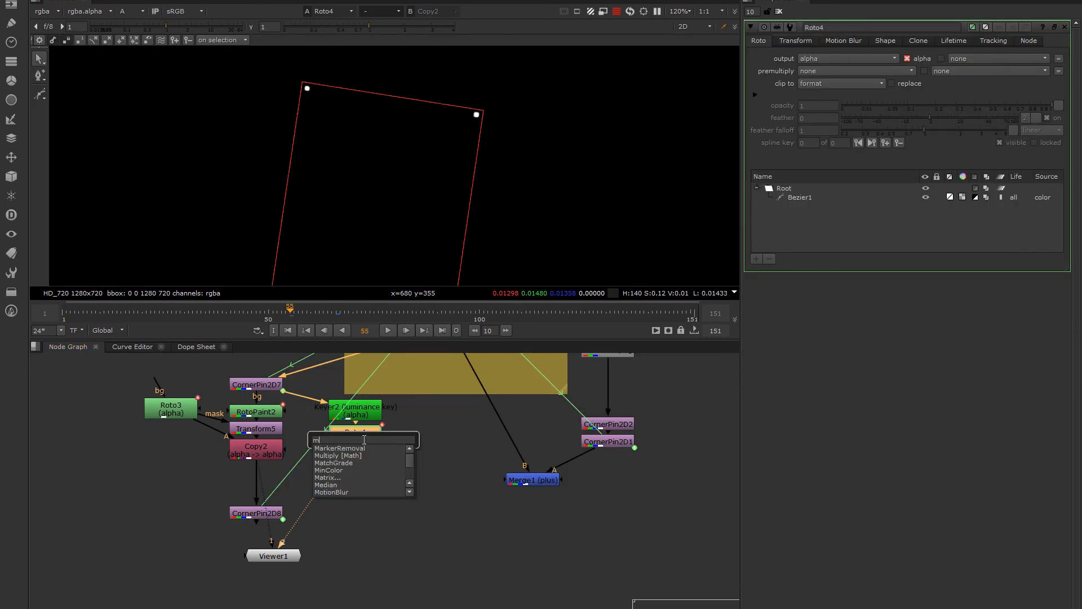
pyautogui.write('ax')
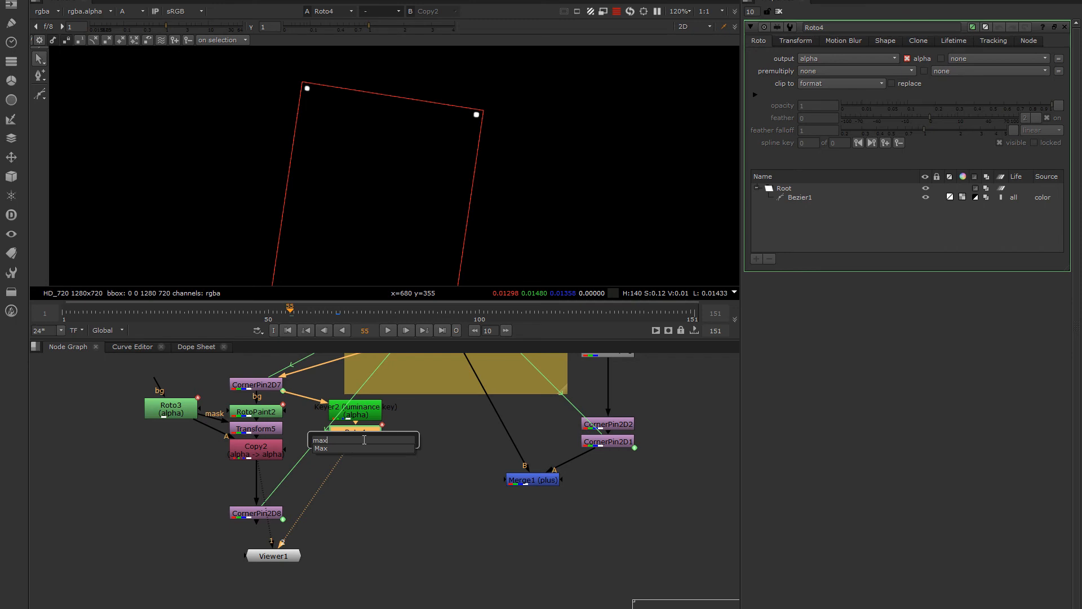
pyautogui.press('Return')
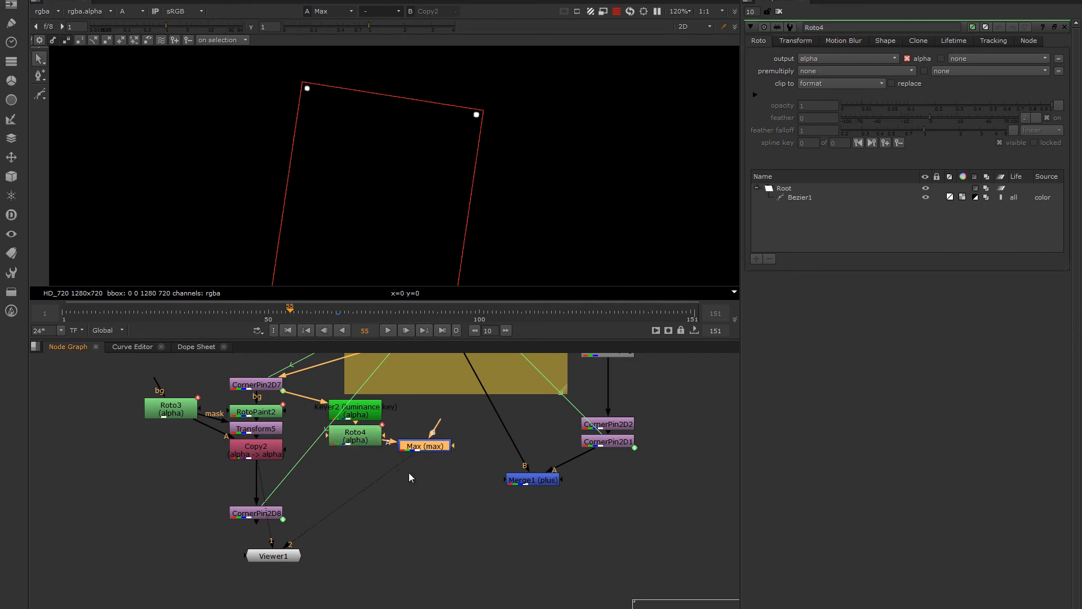
pyautogui.moveTo(420, 438); pyautogui.dragTo(263, 450)
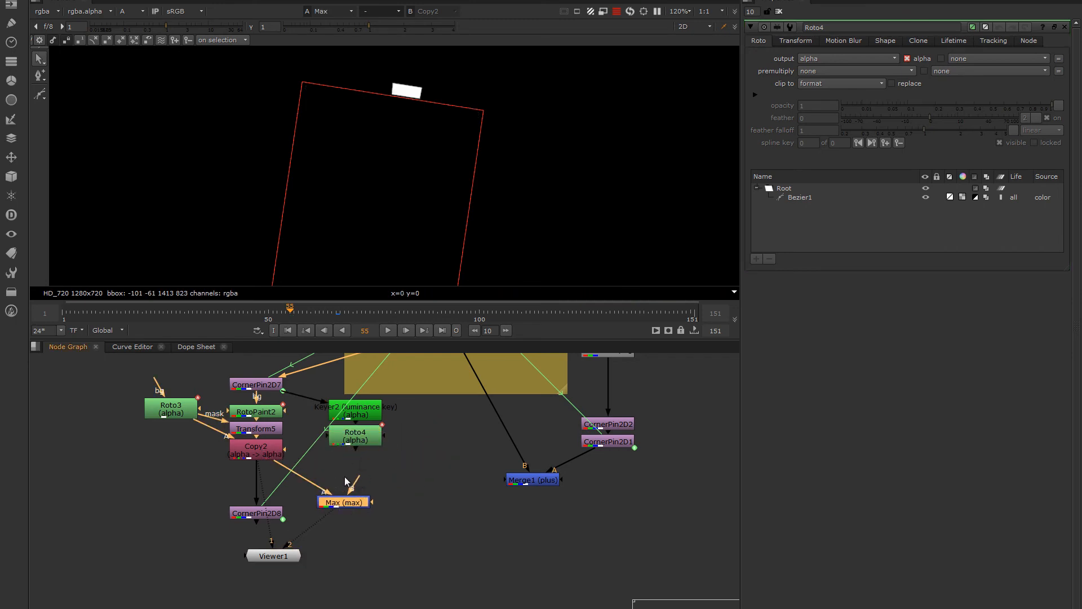
pyautogui.moveTo(354, 484); pyautogui.dragTo(355, 437)
pyautogui.moveTo(349, 503); pyautogui.dragTo(360, 481)
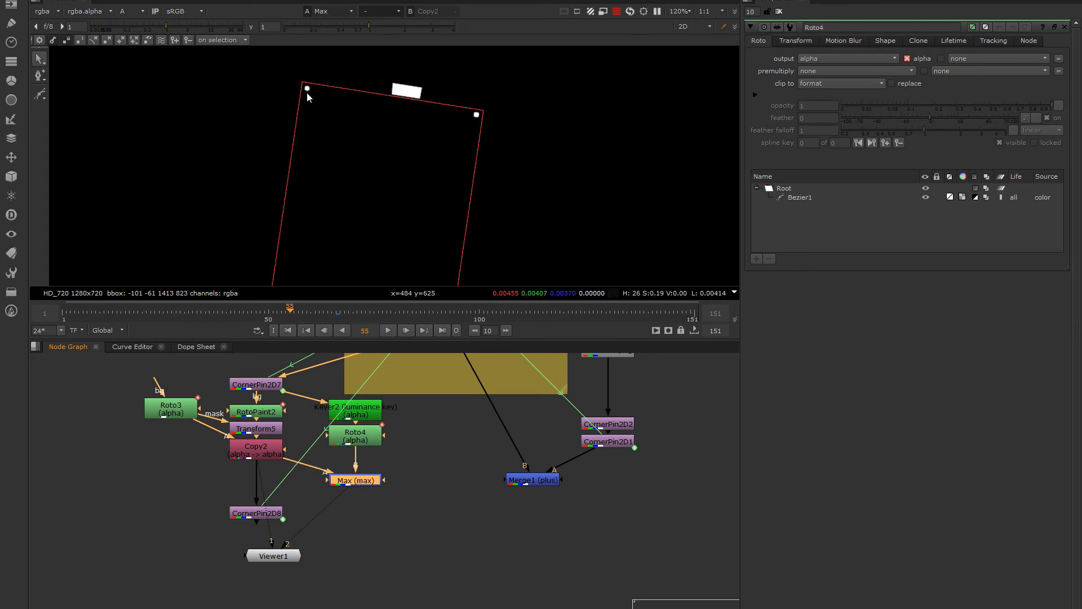
pyautogui.moveTo(327, 482); pyautogui.dragTo(355, 482)
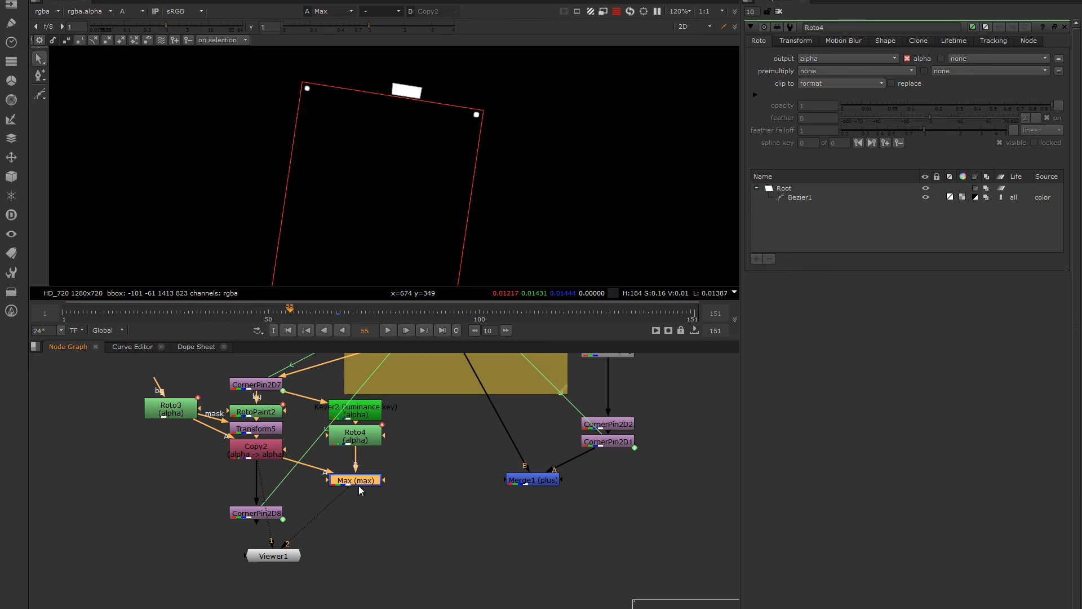
# Step: Compare the color output of Copy2, Roto4 and the Max node around the phone's logo and corner dots
pyautogui.moveTo(436, 159); pyautogui.dragTo(407, 181, button='middle')
pyautogui.press('a')
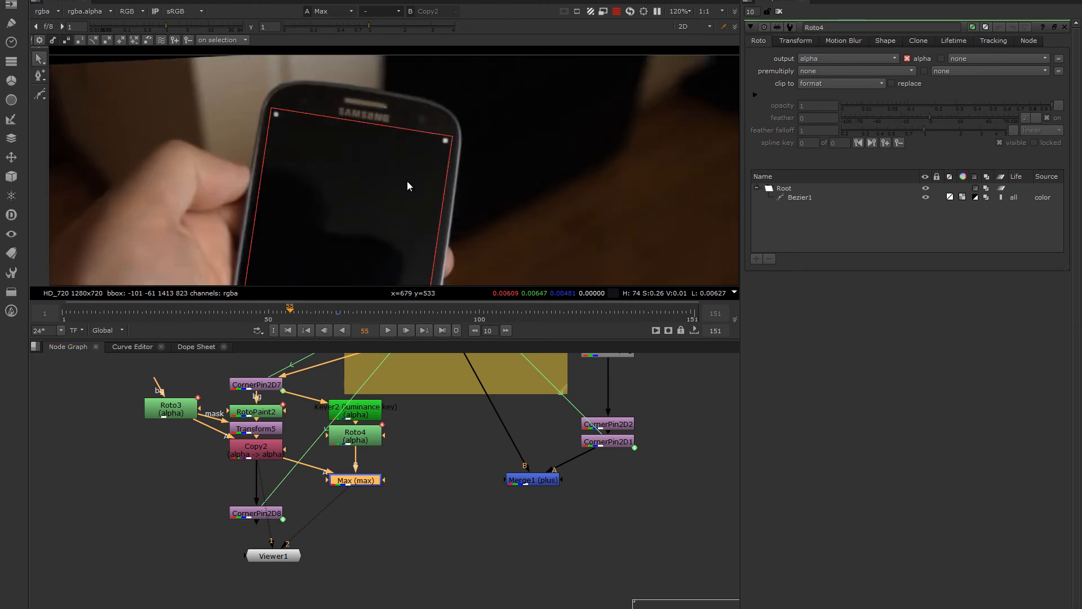
pyautogui.scroll(3, 371, 114)
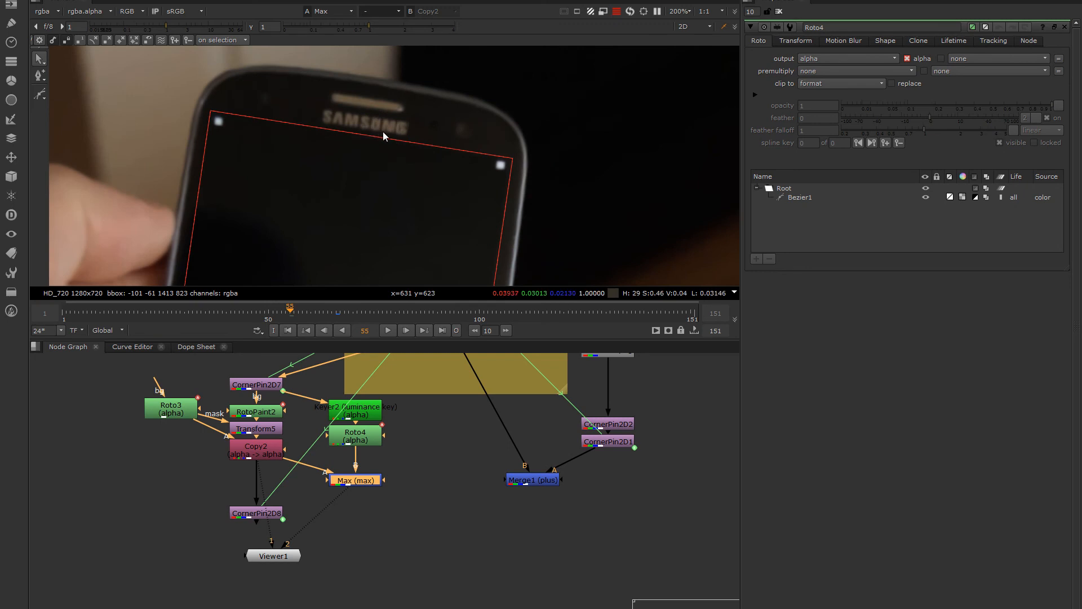
pyautogui.keyDown('ctrl'); pyautogui.keyDown('shift'); pyautogui.click(264, 454); pyautogui.keyUp('shift'); pyautogui.keyUp('ctrl')
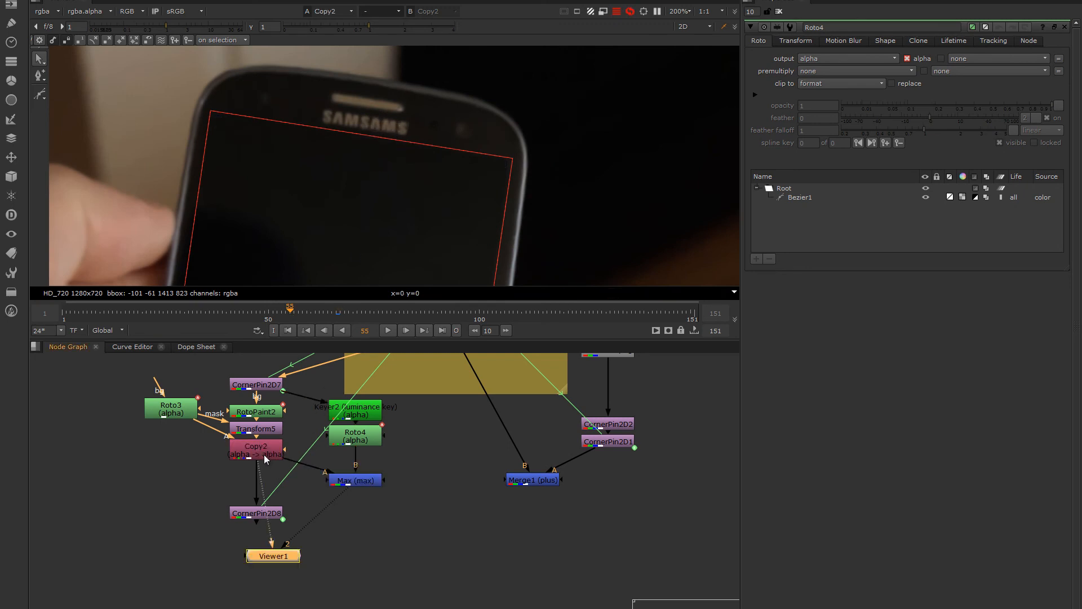
pyautogui.click(358, 441)
pyautogui.press('1')
pyautogui.click(355, 481)
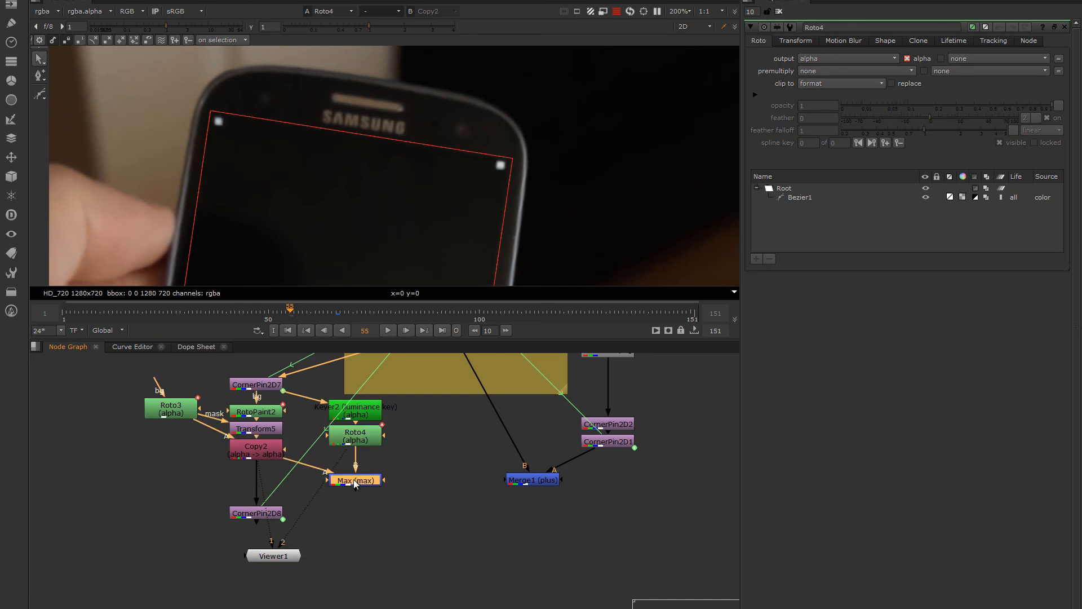
pyautogui.press('2')
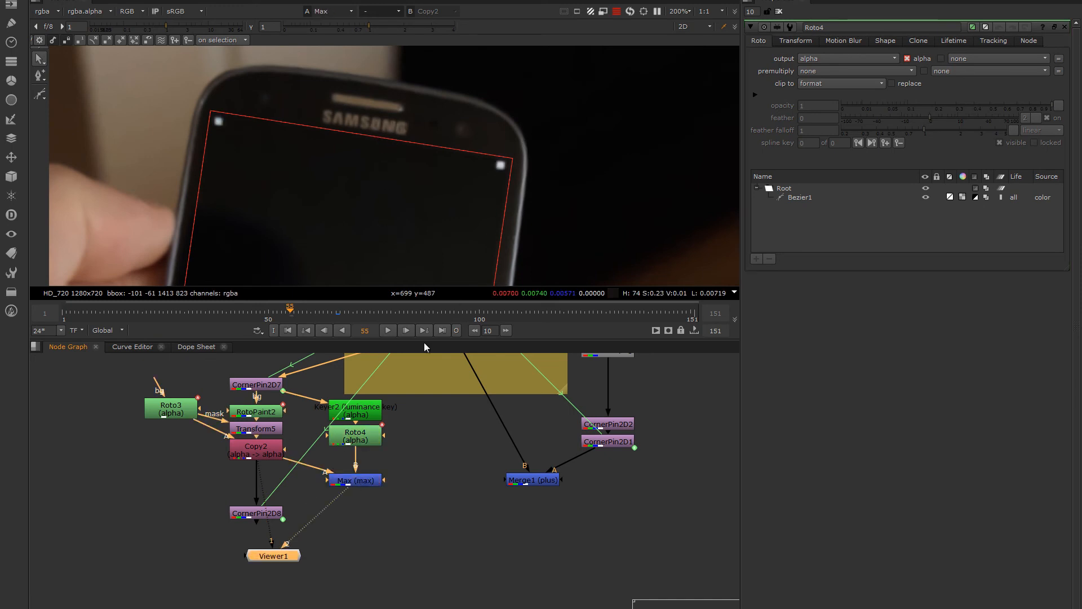
# Step: Disable red, green and blue in the Max node's B channels, leaving only alpha, and check the combined alpha
pyautogui.doubleClick(362, 480)
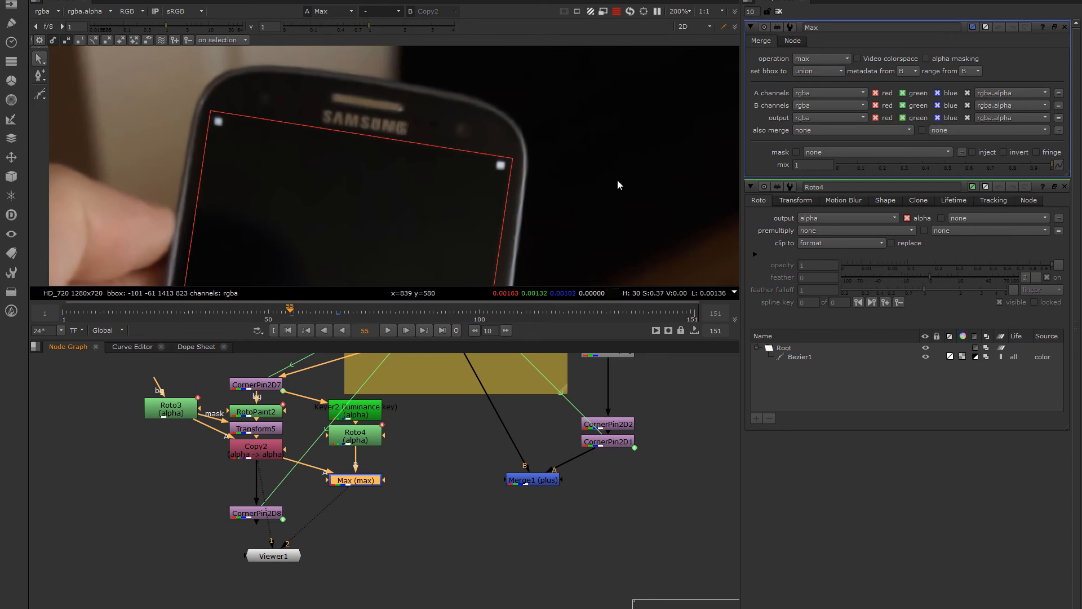
pyautogui.moveTo(356, 484); pyautogui.dragTo(356, 489)
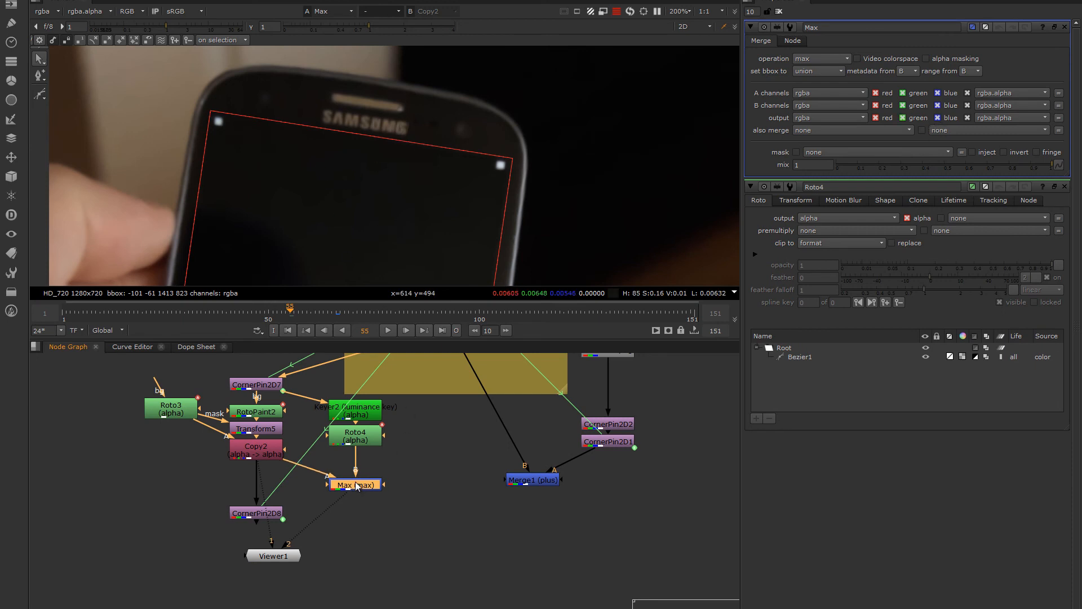
pyautogui.moveTo(418, 180); pyautogui.dragTo(411, 166, button='middle')
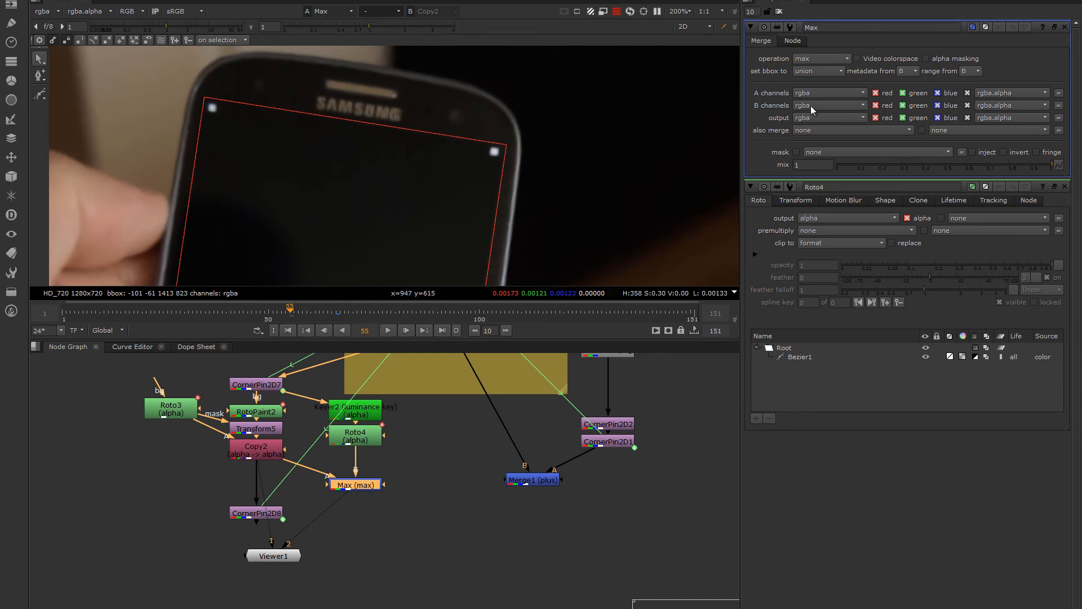
pyautogui.click(875, 105)
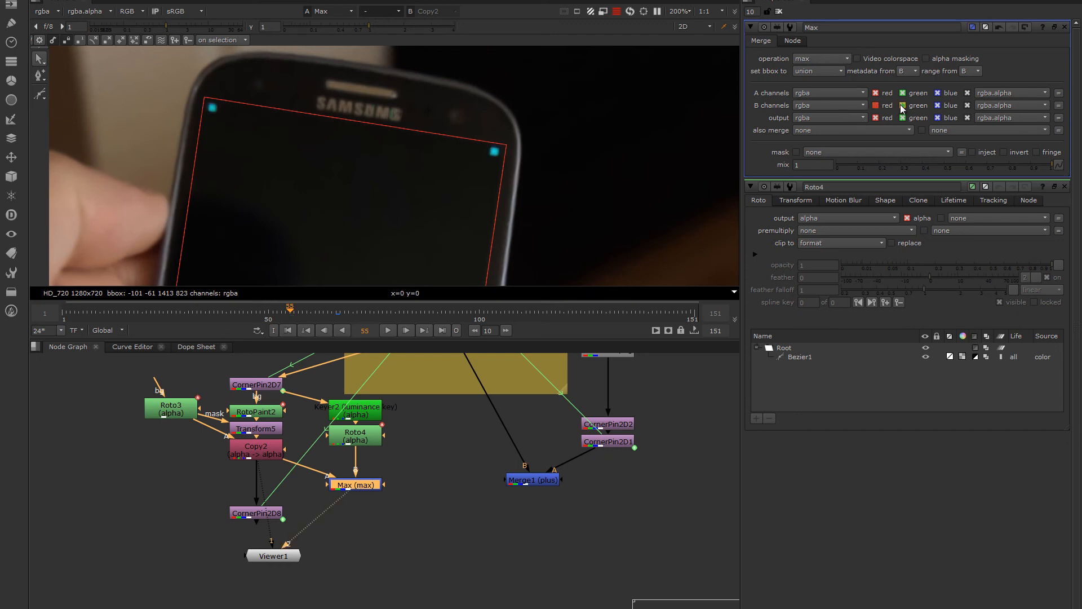
pyautogui.click(903, 106)
pyautogui.click(937, 106)
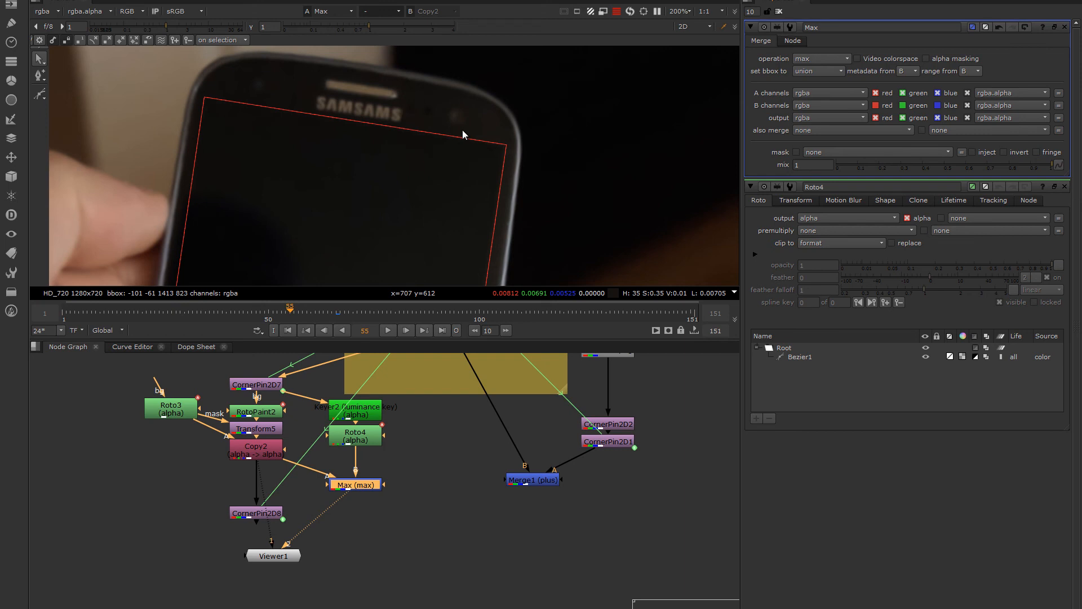
pyautogui.moveTo(475, 139); pyautogui.dragTo(482, 140, button='middle')
pyautogui.press('a')
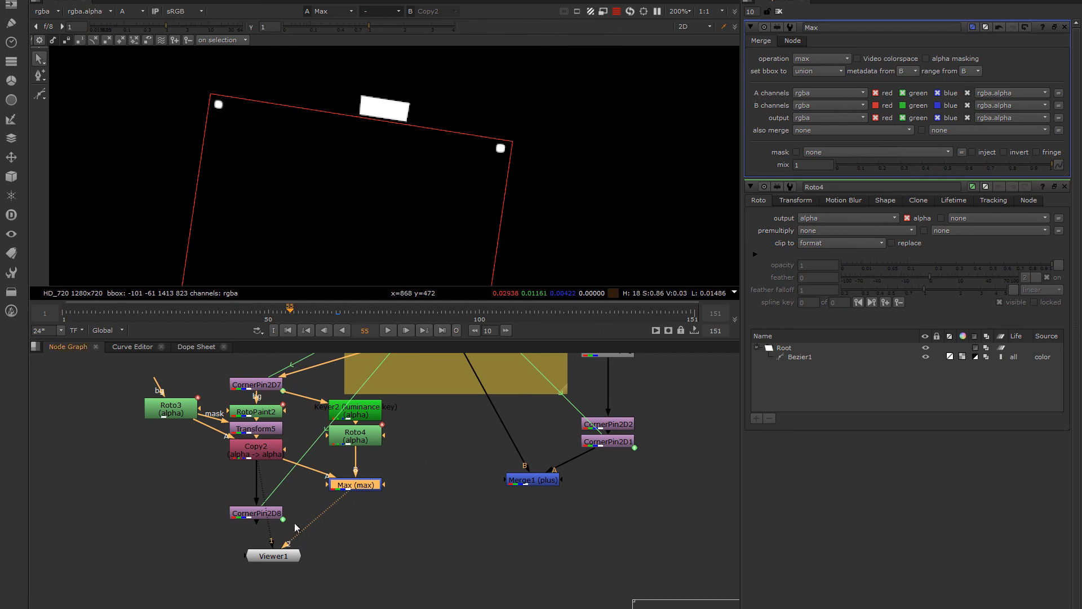
# Step: Insert the Max node between Copy2 and CornerPin2D8, keeping Roto4 on its B input
pyautogui.moveTo(269, 513); pyautogui.dragTo(270, 524)
pyautogui.moveTo(361, 486); pyautogui.dragTo(264, 485)
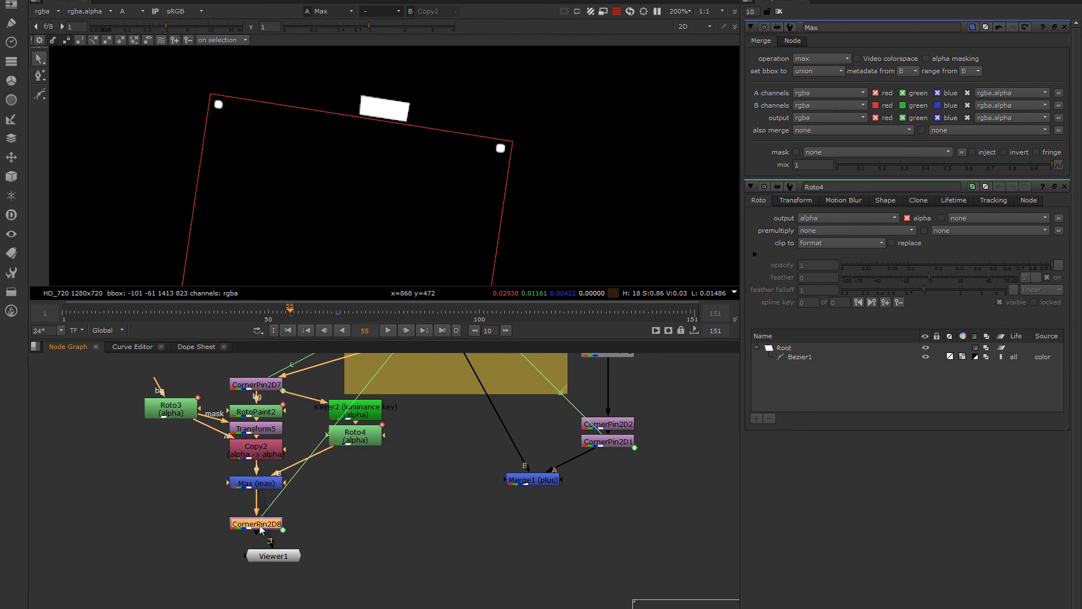
pyautogui.moveTo(261, 530); pyautogui.dragTo(261, 520)
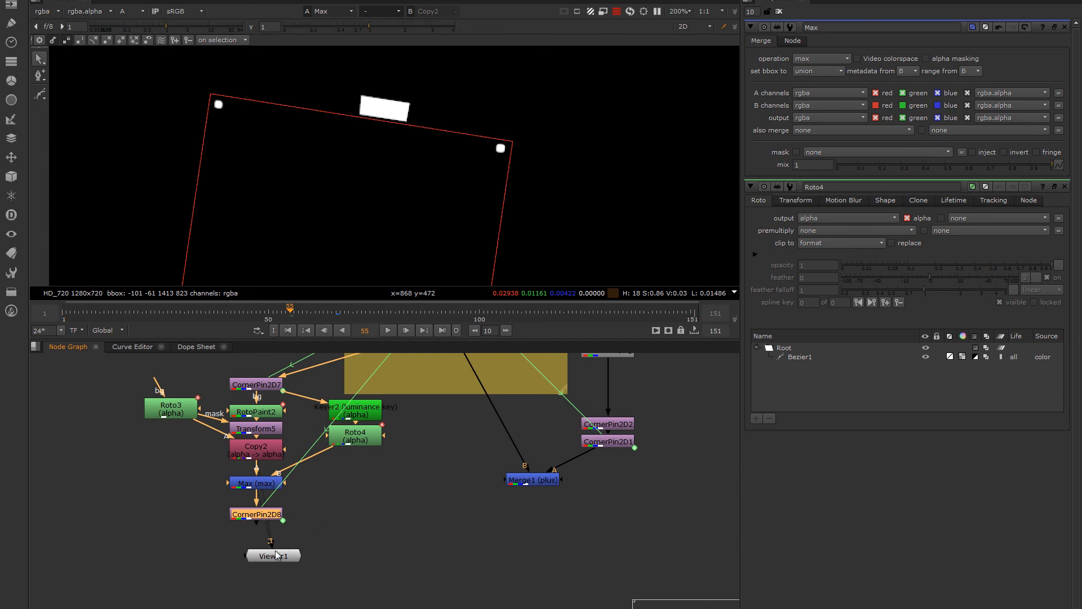
# Step: View CornerPin2D8 and examine its alpha, color and red matte overlay across several frames, with the roto overlay hidden
pyautogui.moveTo(279, 556); pyautogui.dragTo(374, 508)
pyautogui.click(271, 517)
pyautogui.press('1')
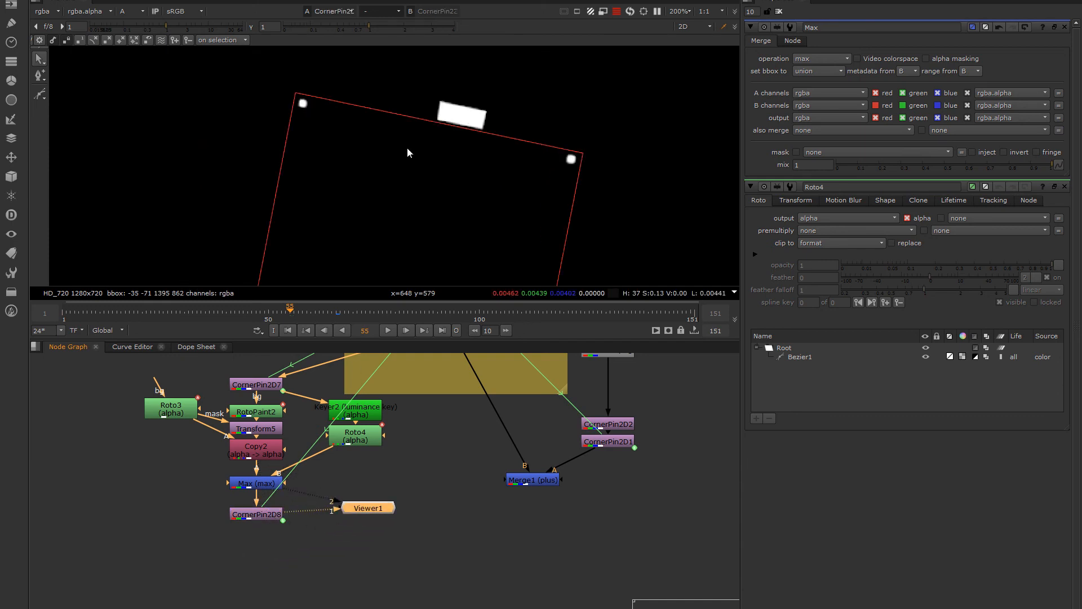
pyautogui.moveTo(195, 313); pyautogui.dragTo(222, 314)
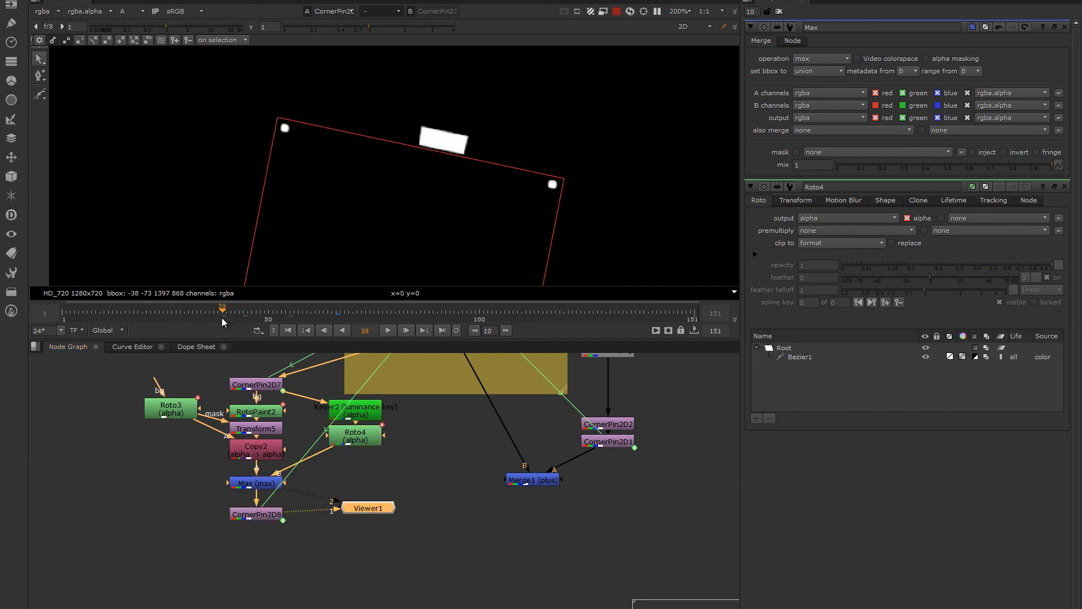
pyautogui.moveTo(251, 517); pyautogui.dragTo(251, 523)
pyautogui.moveTo(225, 313); pyautogui.dragTo(188, 314)
pyautogui.press('a')
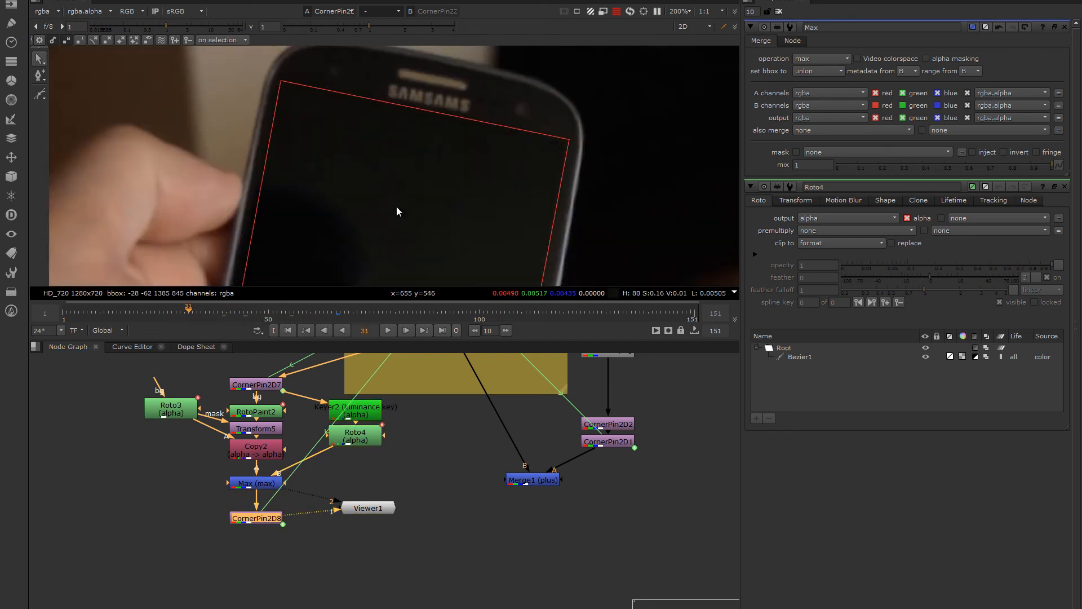
pyautogui.click(217, 313)
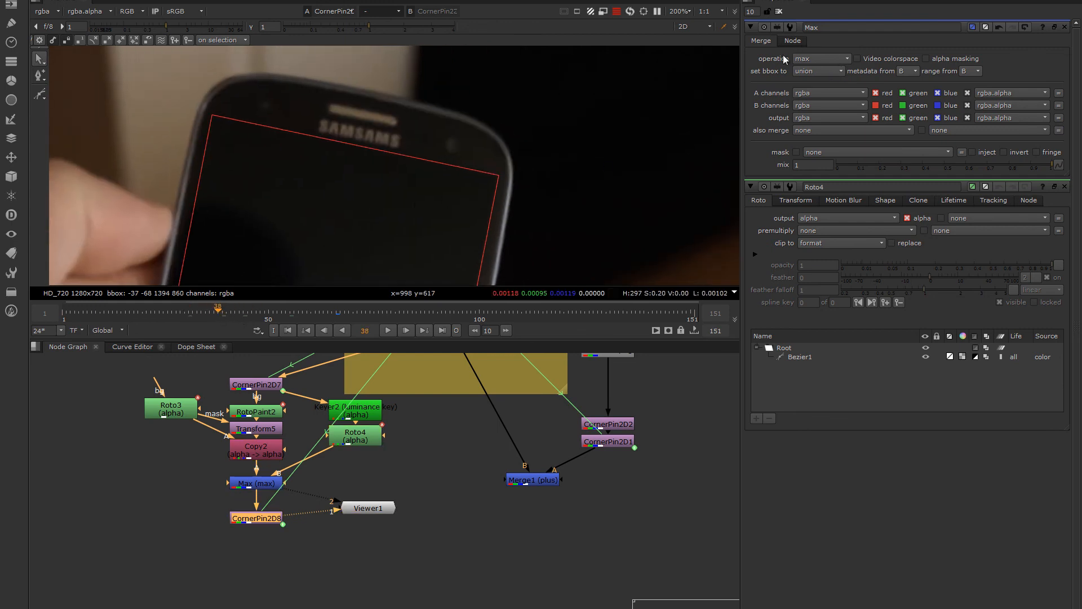
pyautogui.press('m')
pyautogui.press('q')
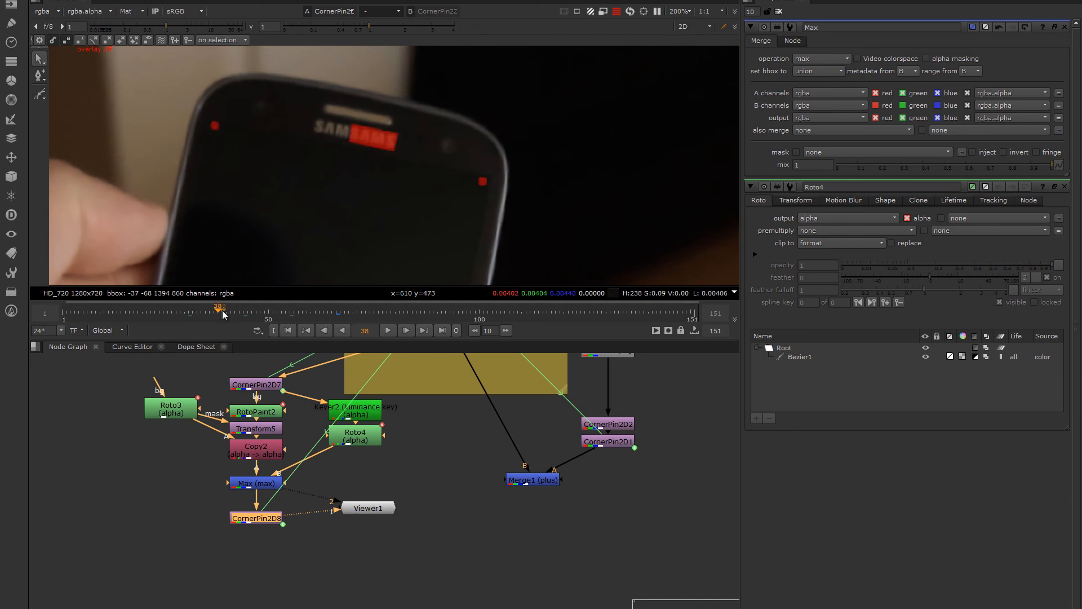
pyautogui.moveTo(217, 309); pyautogui.dragTo(286, 333)
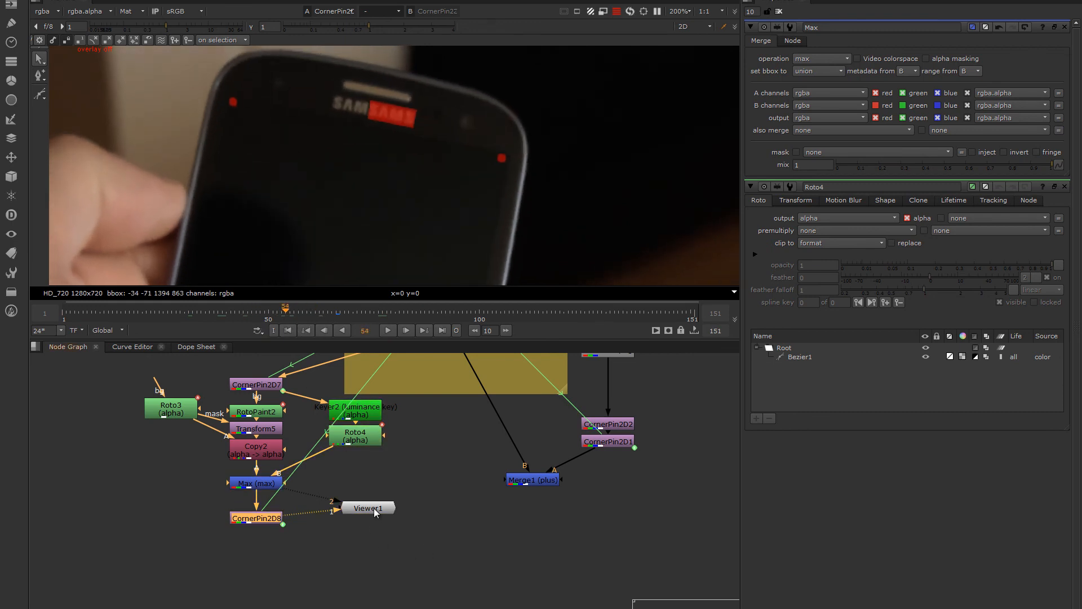
# Step: Move Viewer1 to the other side of CornerPin2D8 and Merge1 farther down the graph, and turn off the matte overlay
pyautogui.moveTo(374, 508); pyautogui.dragTo(198, 537)
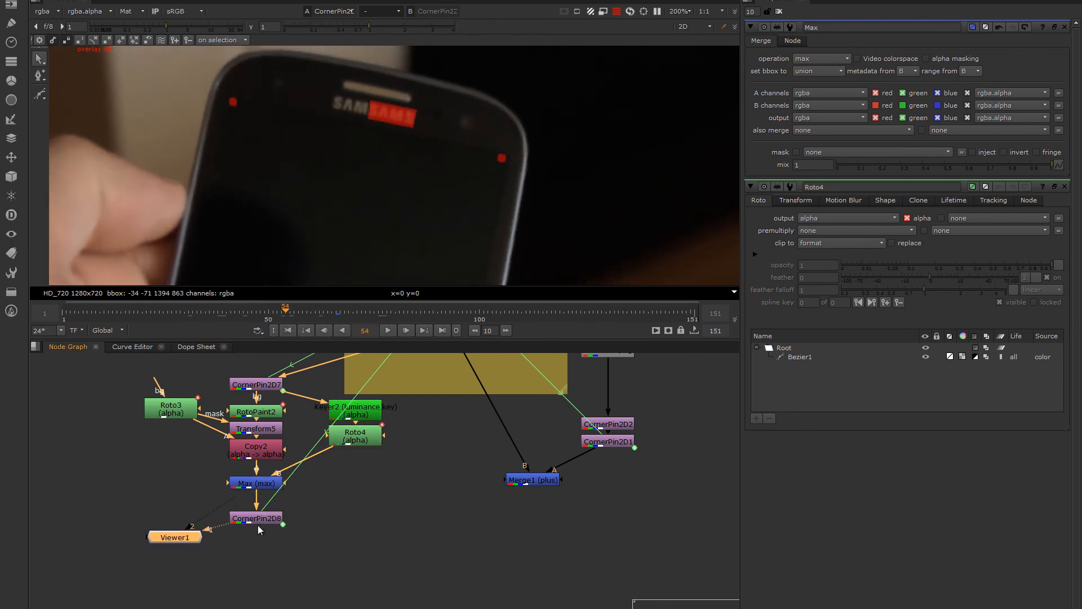
pyautogui.click(258, 524)
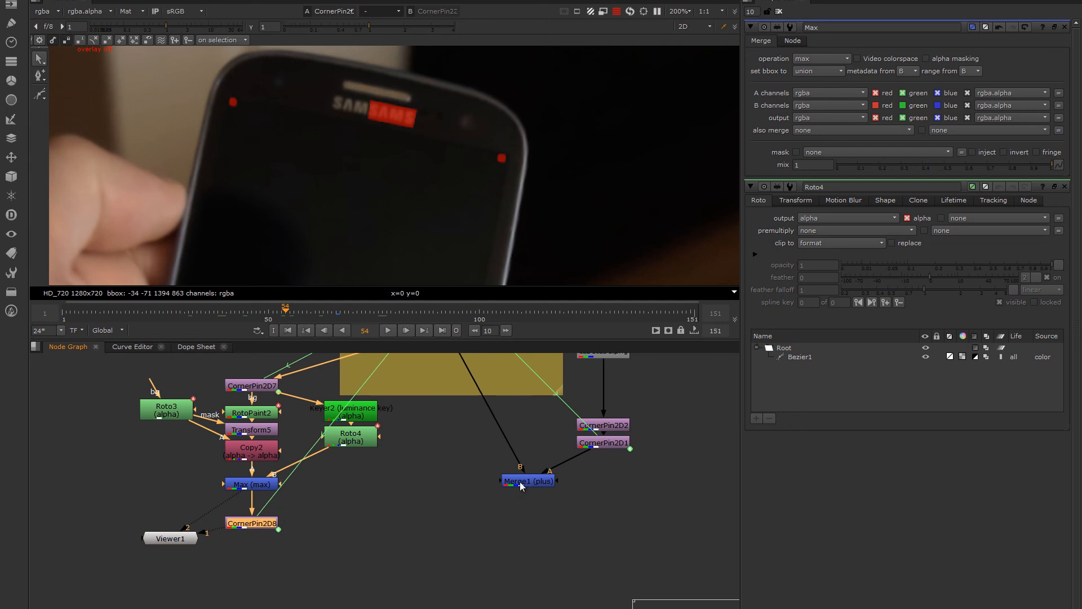
pyautogui.moveTo(519, 482); pyautogui.dragTo(437, 579)
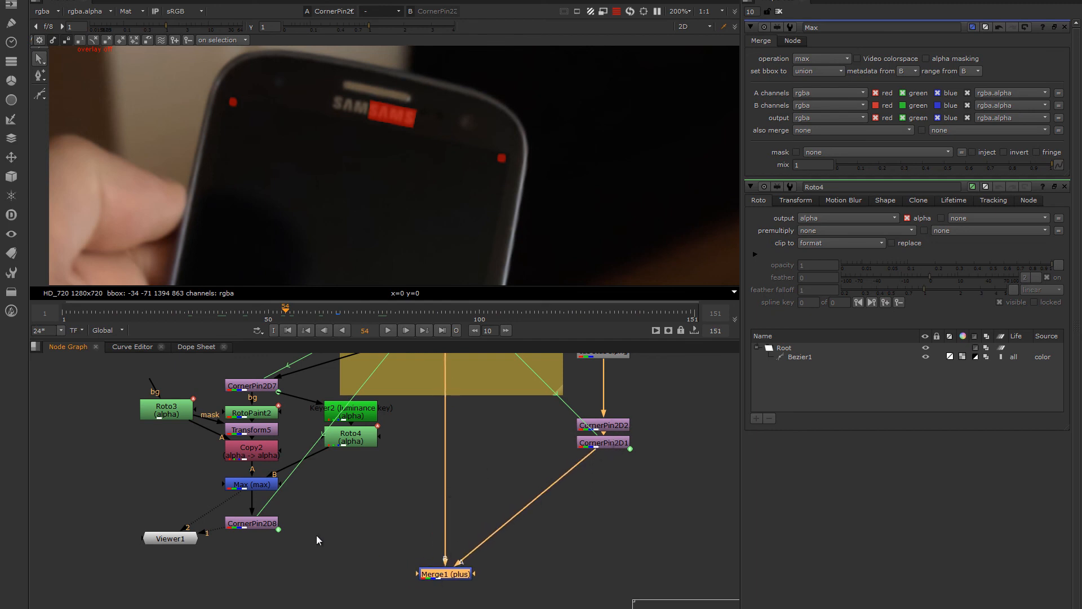
pyautogui.moveTo(268, 522); pyautogui.dragTo(263, 516)
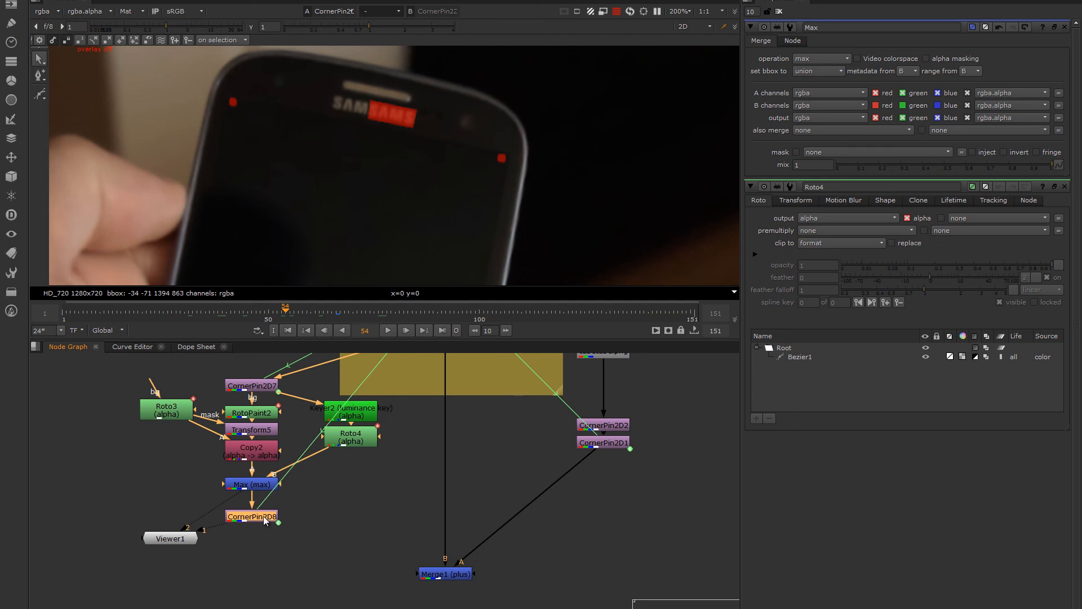
pyautogui.click(322, 523)
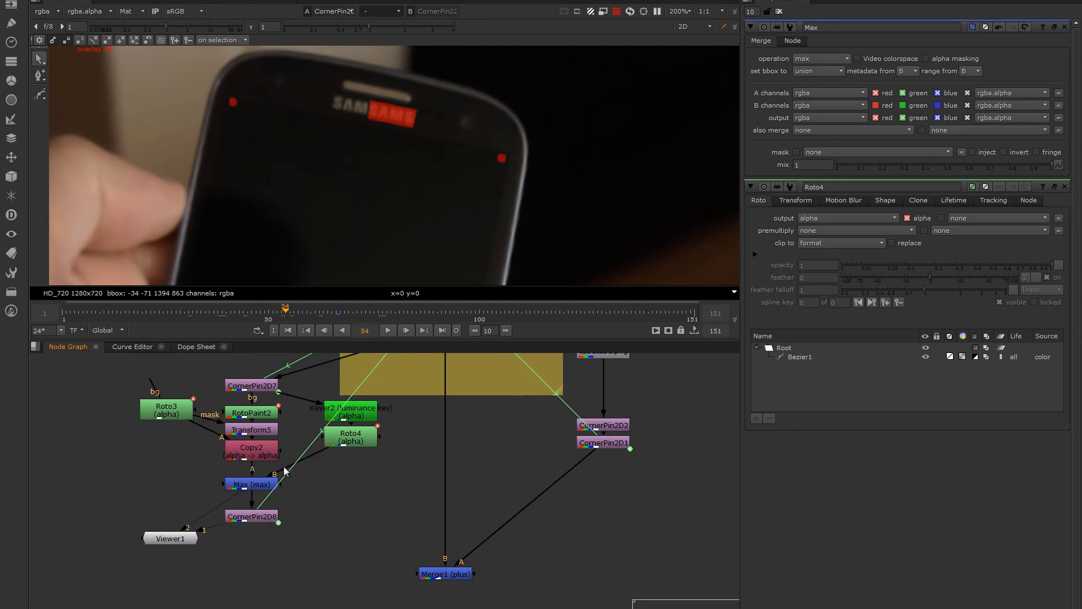
pyautogui.press('m')
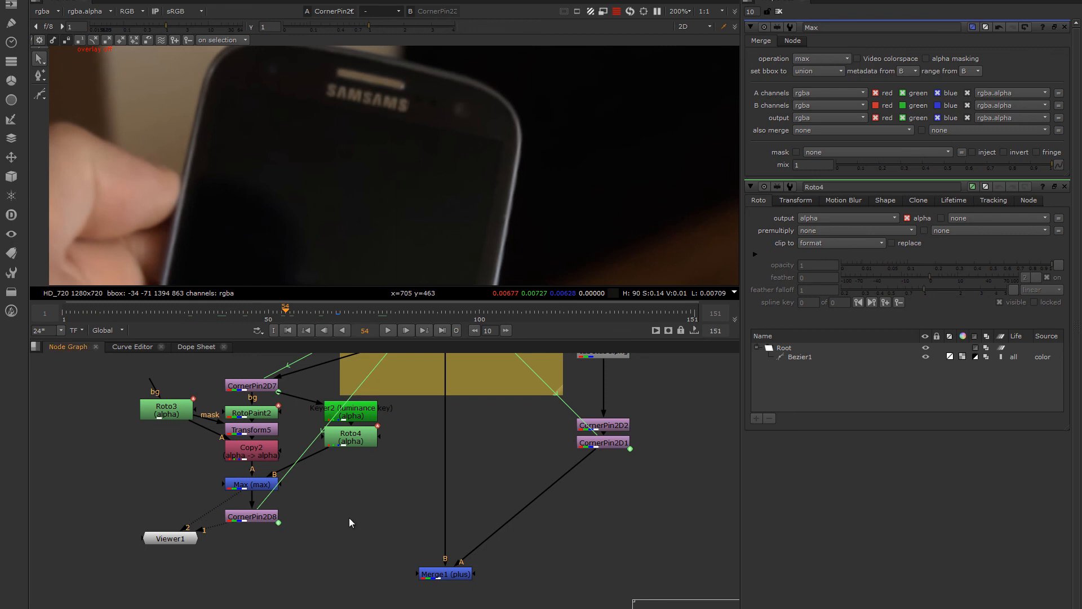
# Step: Add a Matte merge node with its A input on CornerPin2D8 and insert it into the B pipe just above Merge1
pyautogui.press('Tab')
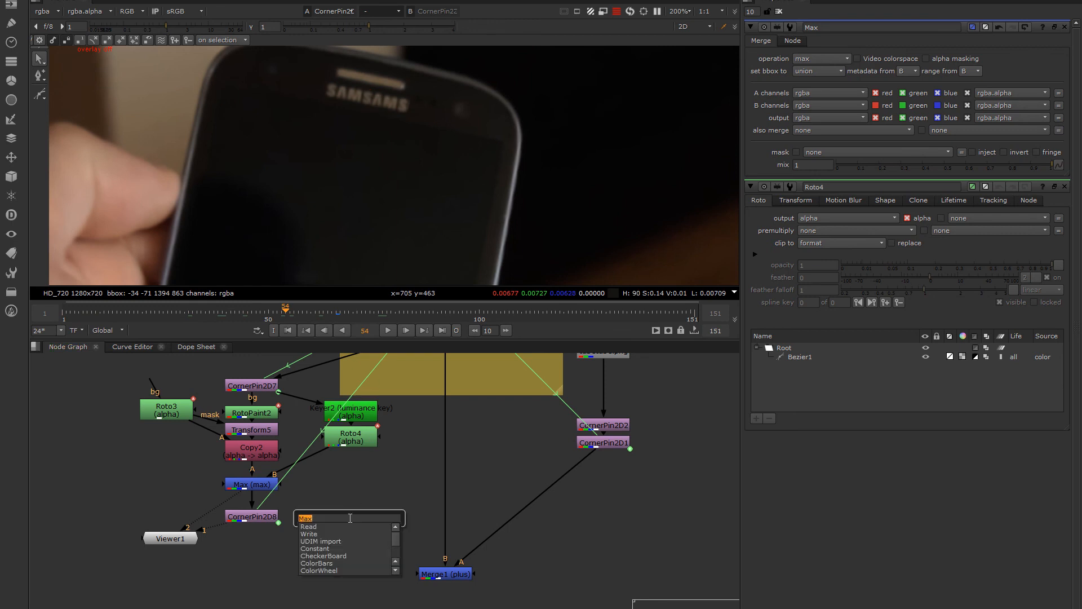
pyautogui.write('Matte')
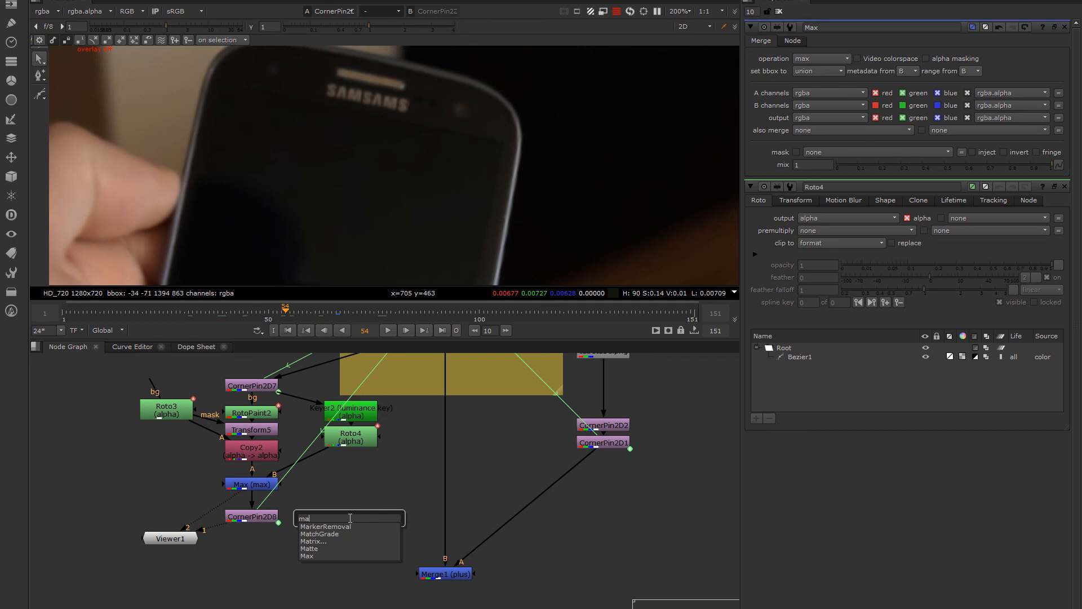
pyautogui.press('Return')
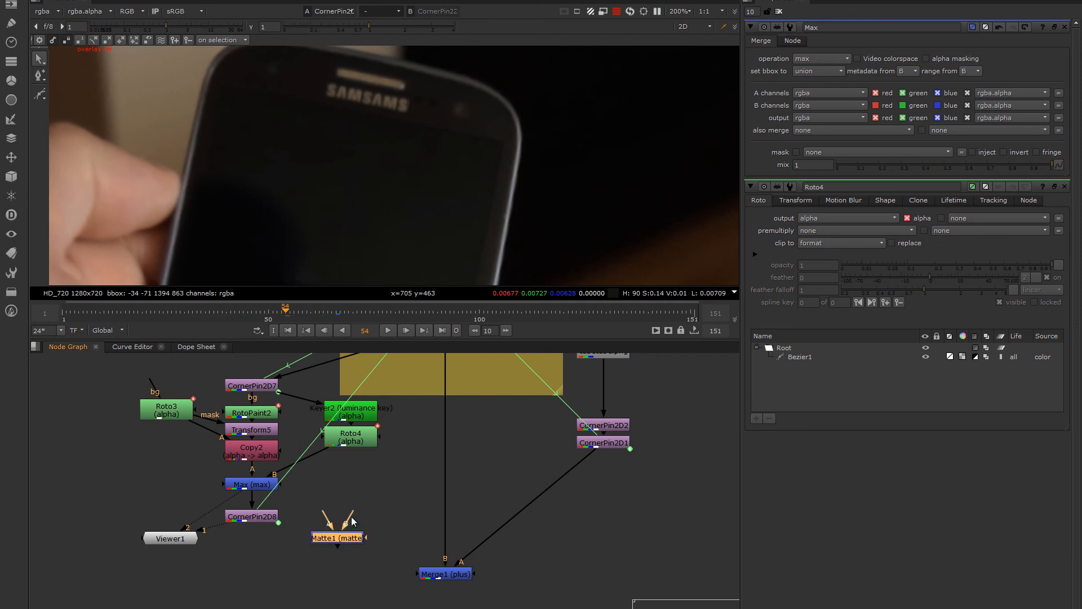
pyautogui.moveTo(326, 514); pyautogui.dragTo(278, 522)
pyautogui.moveTo(344, 541); pyautogui.dragTo(449, 551)
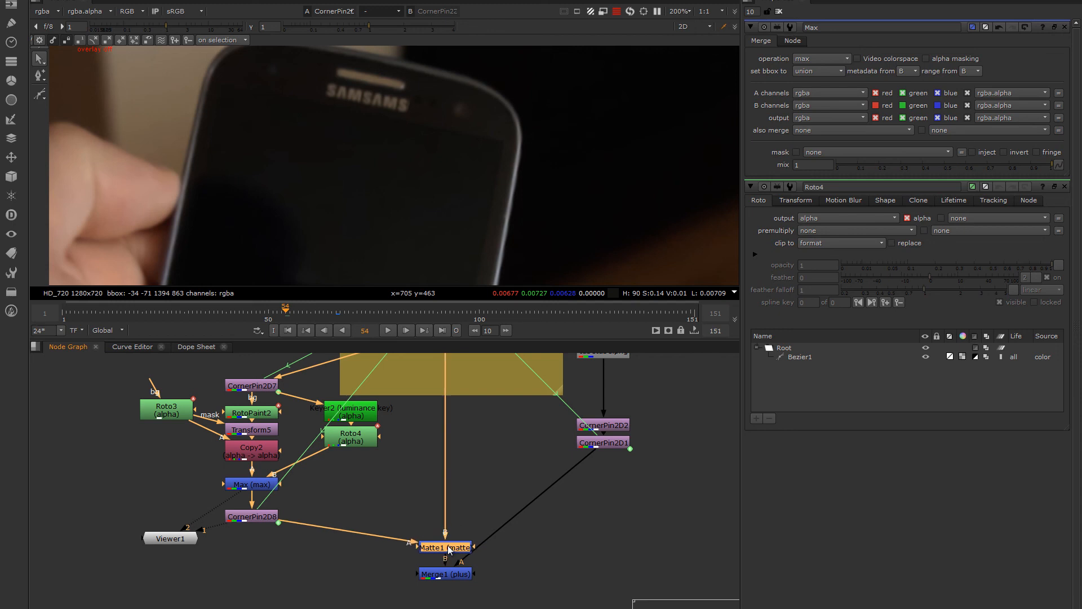
# Step: View the Matte1 result and compare it with CornerPin2D8 and the original plate by loading them into separate viewer inputs
pyautogui.press('1')
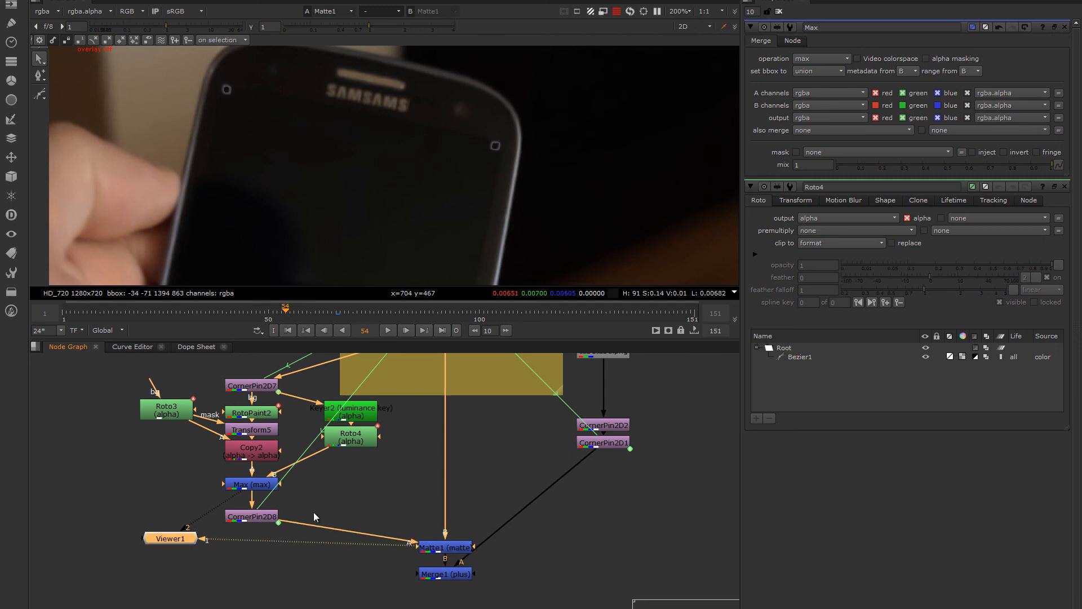
pyautogui.click(260, 518)
pyautogui.press('1')
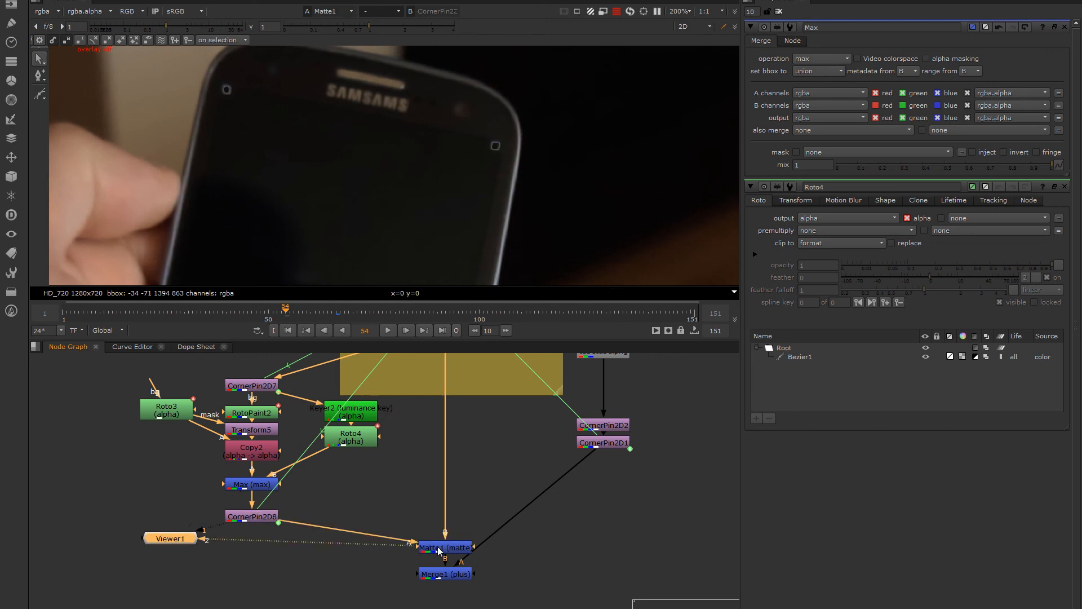
pyautogui.moveTo(472, 424); pyautogui.dragTo(448, 437, button='middle')
pyautogui.click(430, 384)
pyautogui.press('1')
pyautogui.click(427, 533)
pyautogui.press('2')
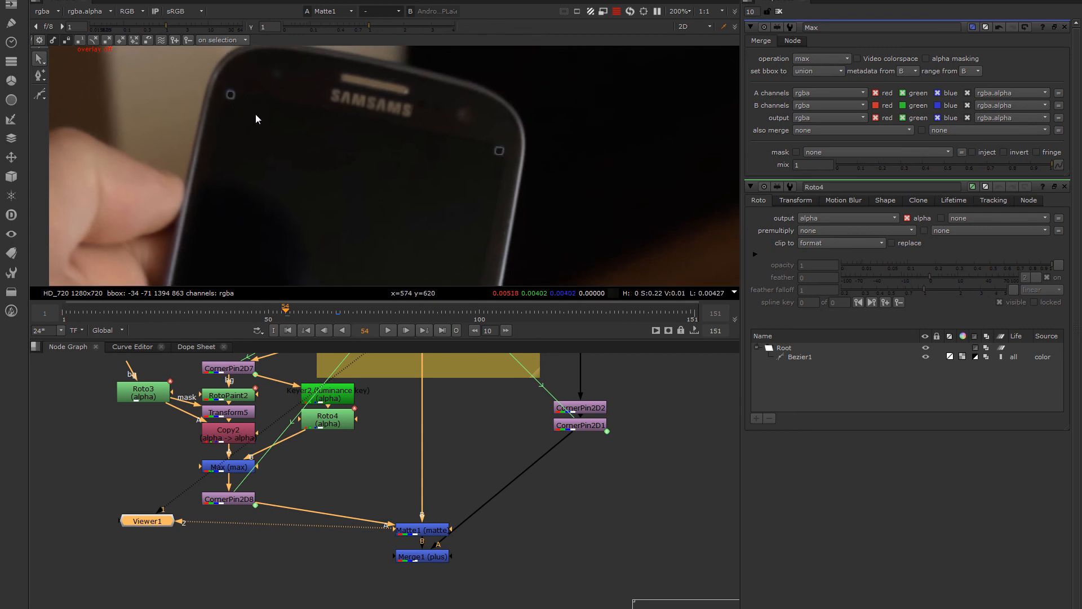
# Step: Insert an Erode (fast) node between Roto4 and the Max node's B input
pyautogui.click(335, 426)
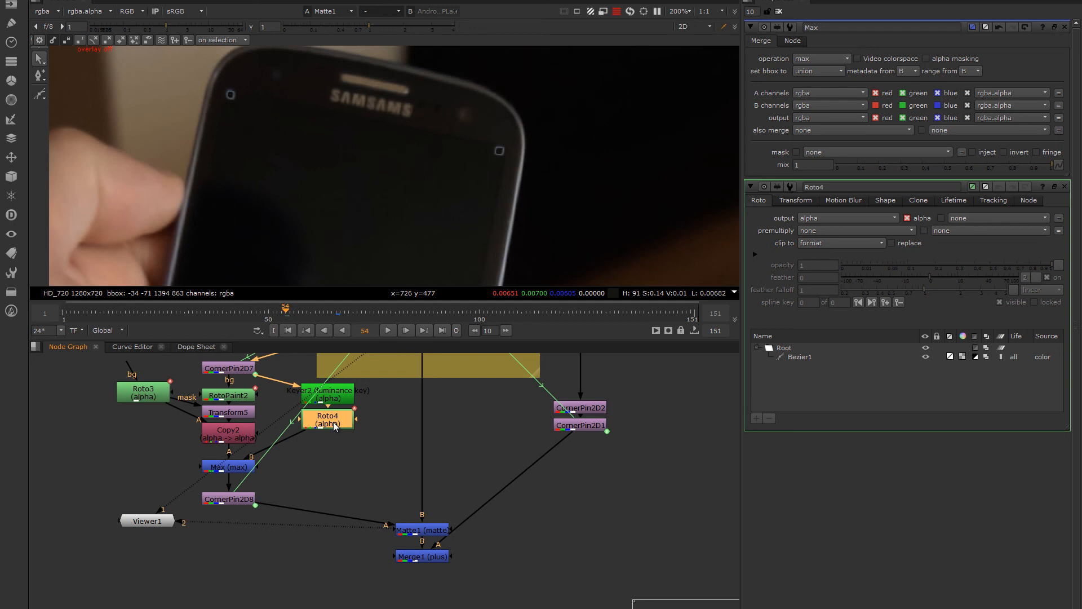
pyautogui.press('Tab')
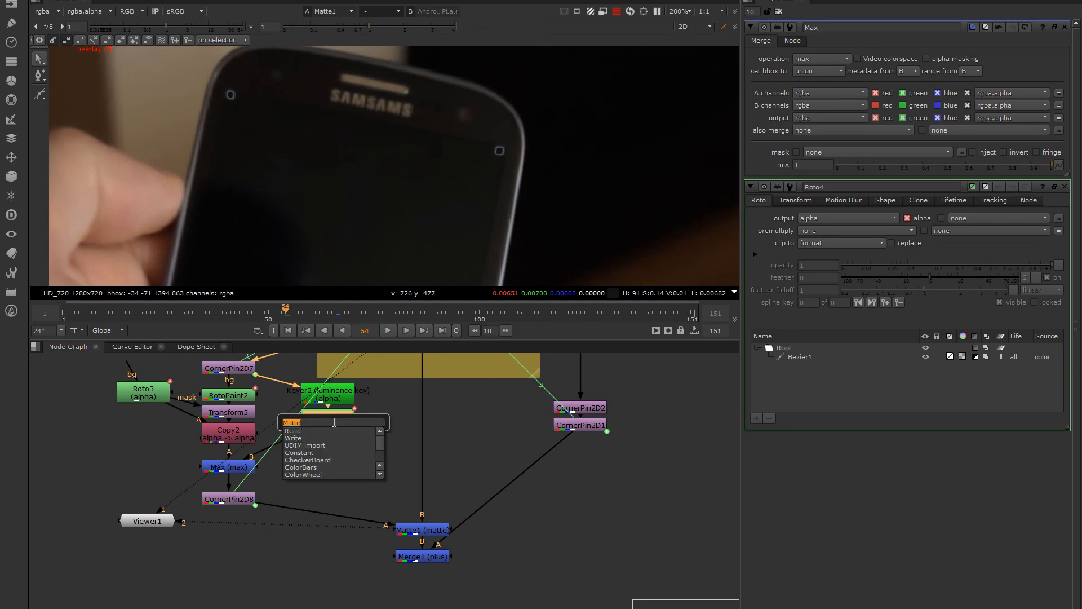
pyautogui.write('ero')
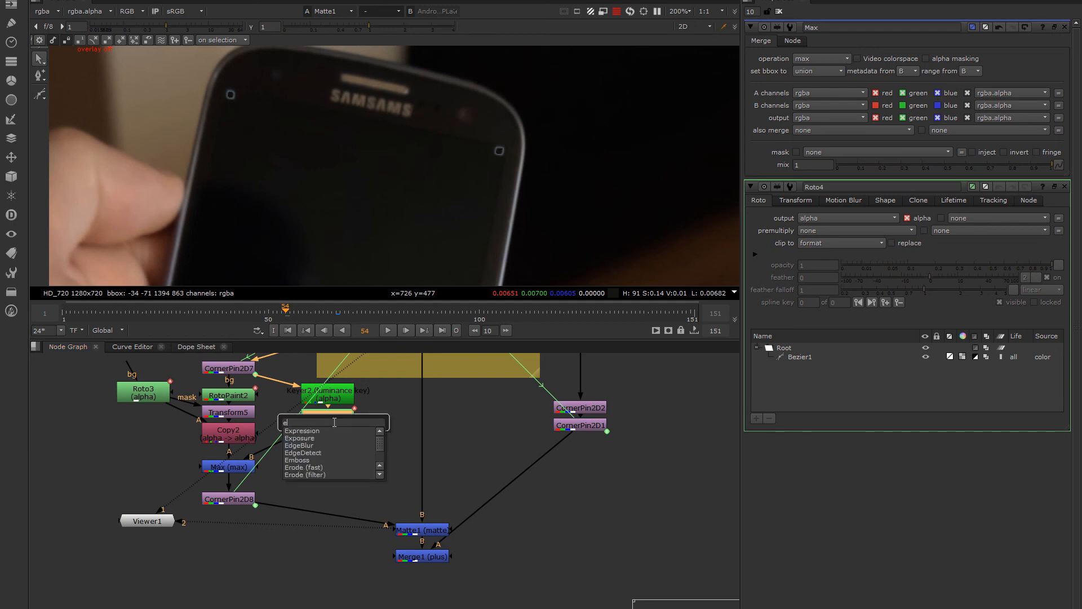
pyautogui.press('Down')
pyautogui.press('Return')
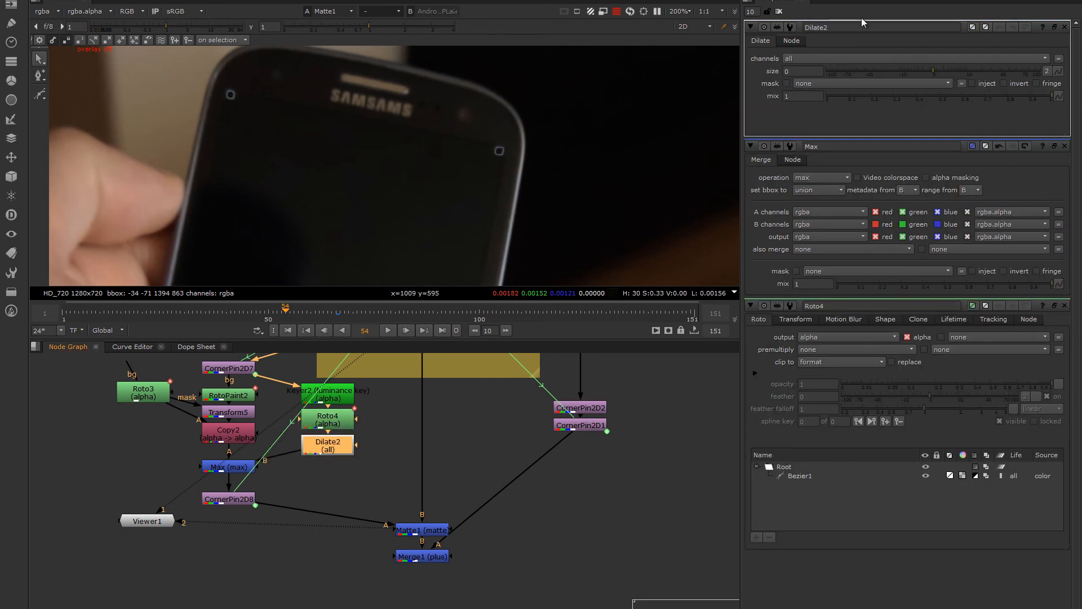
# Step: Restrict the new Dilate node to the alpha channel and set its size to 7, checking the dots and phone edges
pyautogui.click(818, 59)
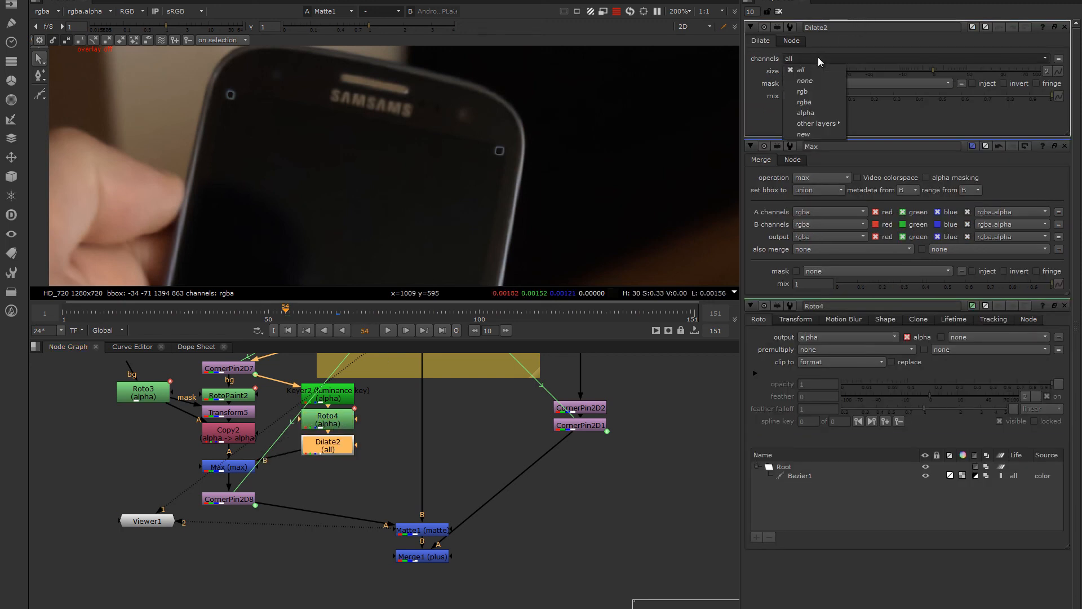
pyautogui.click(810, 113)
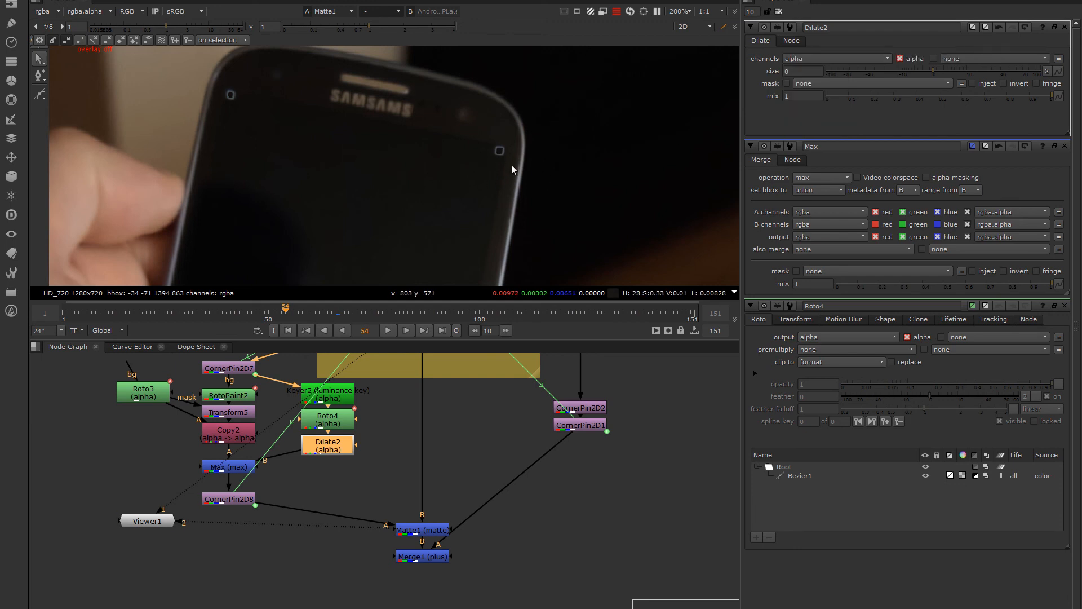
pyautogui.moveTo(929, 70)
pyautogui.mouseDown()
pyautogui.moveTo(949, 68)
pyautogui.moveTo(908, 70)
pyautogui.moveTo(942, 66)
pyautogui.mouseUp()
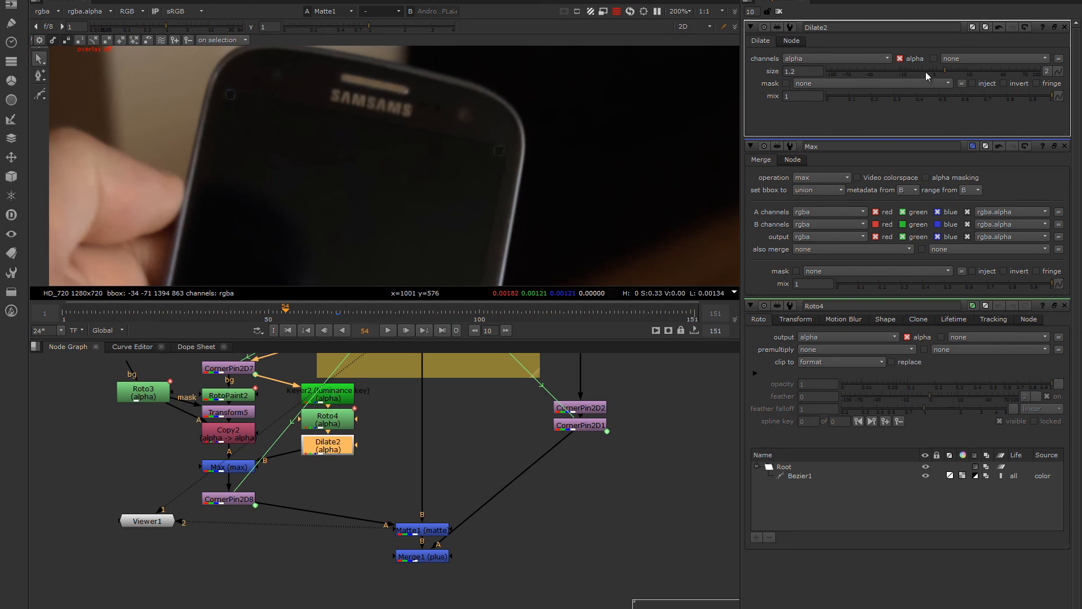
pyautogui.moveTo(942, 69); pyautogui.dragTo(959, 65)
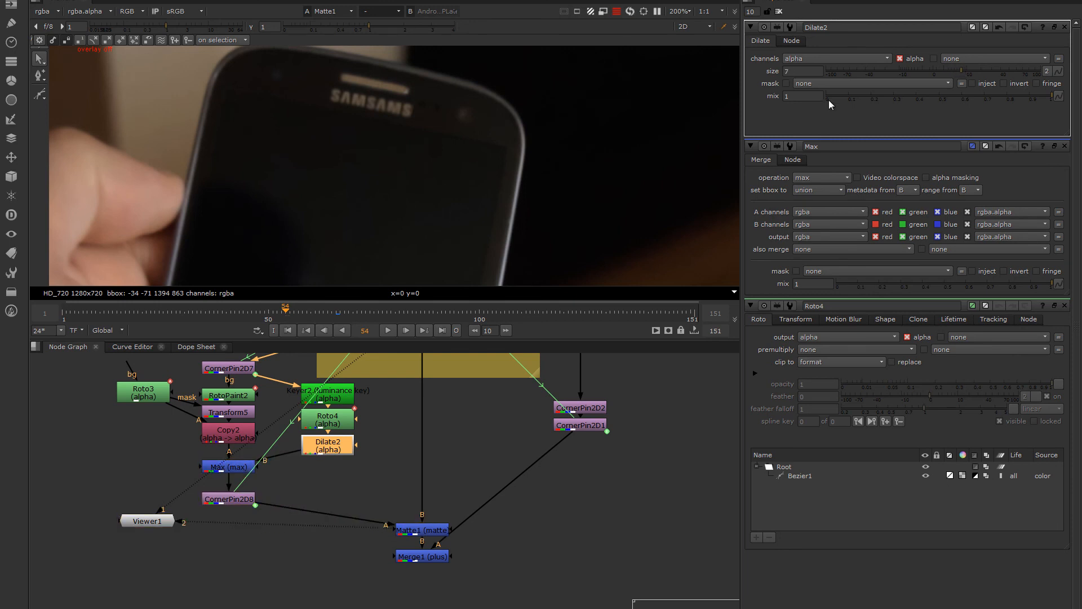
pyautogui.scroll(4, 481, 177)
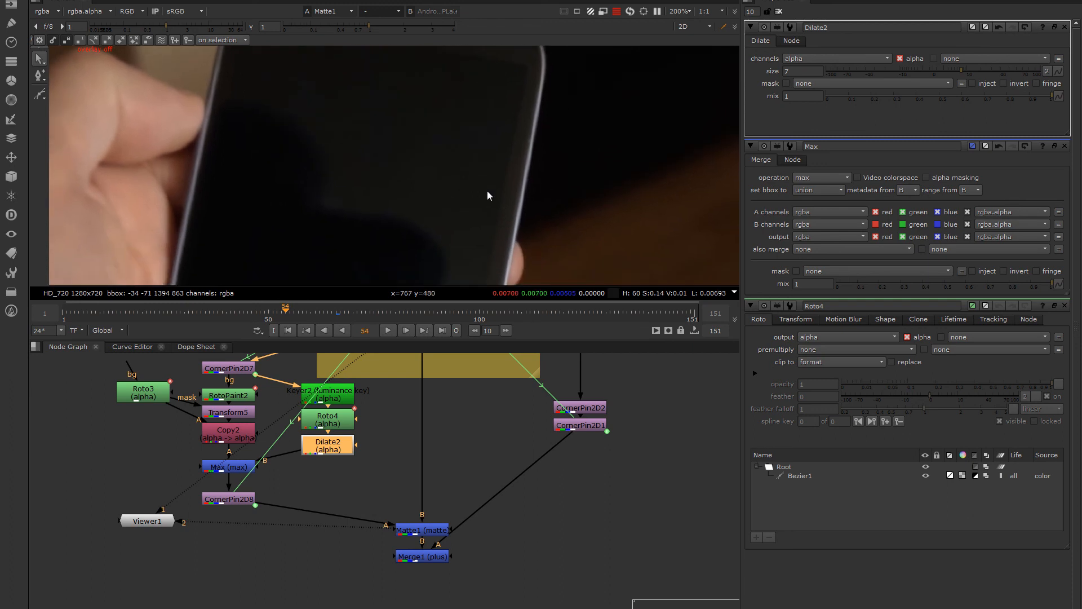
pyautogui.moveTo(514, 126); pyautogui.dragTo(509, 177, button='middle')
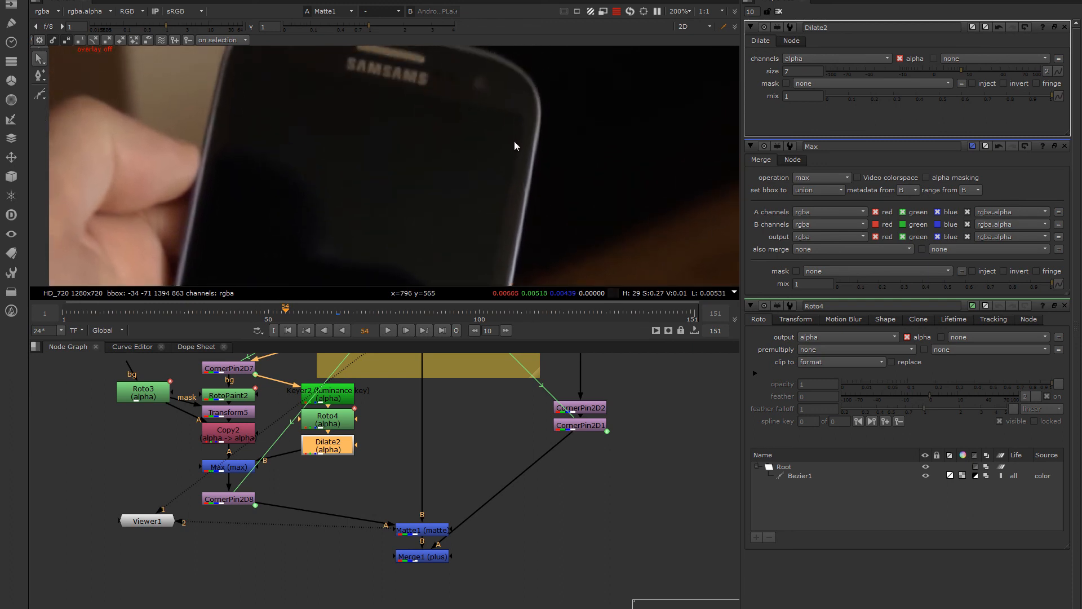
pyautogui.scroll(-3, 514, 141)
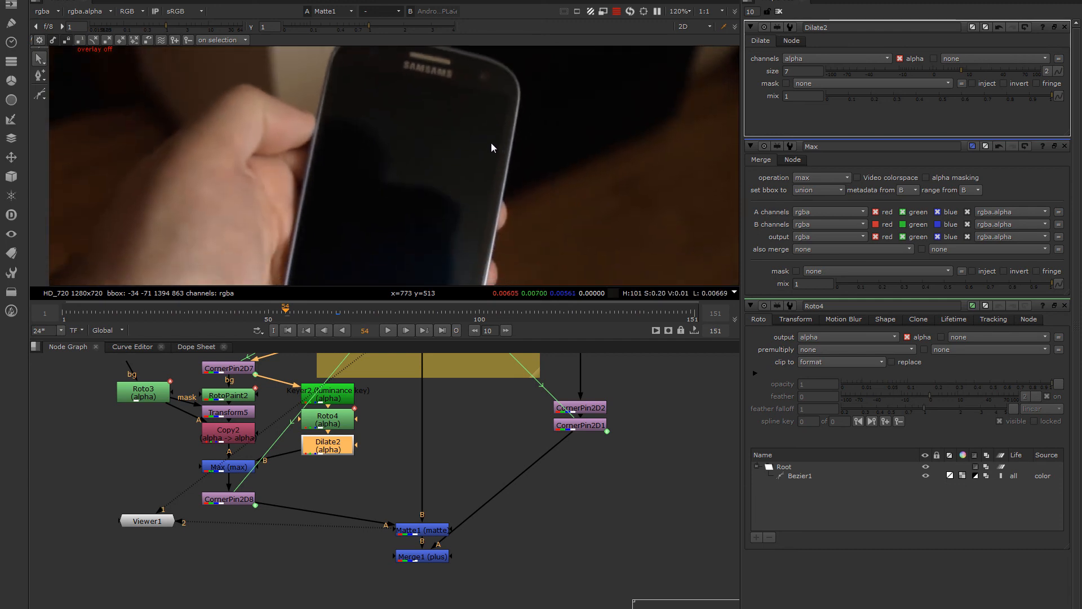
# Step: View Merge1 and examine the full composite, including the logo area and the screen content close up
pyautogui.click(427, 557)
pyautogui.press('1')
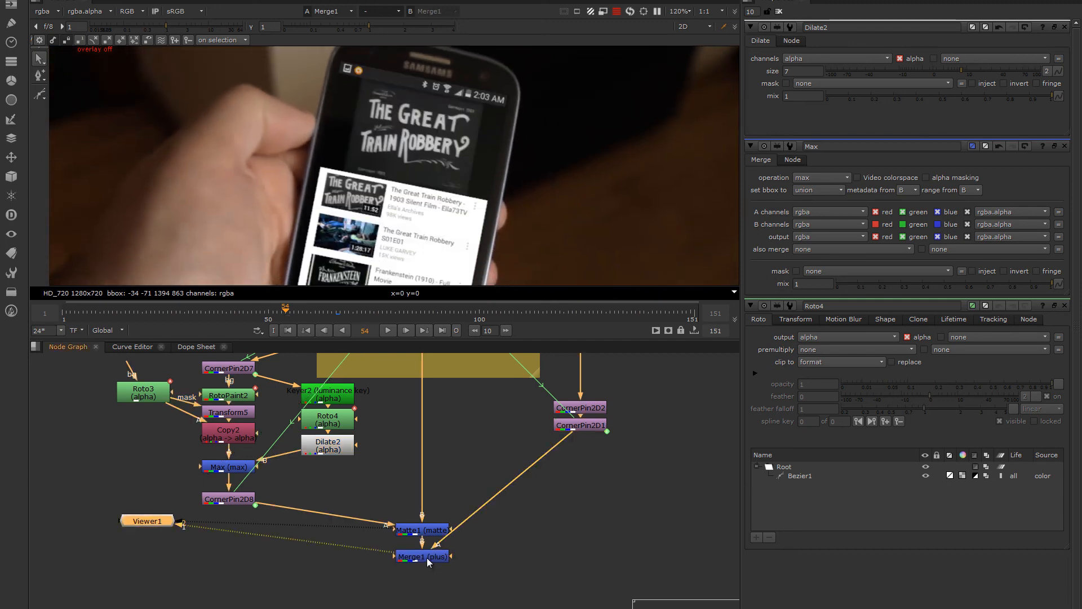
pyautogui.moveTo(461, 223); pyautogui.dragTo(447, 175, button='middle')
pyautogui.scroll(-2, 445, 170)
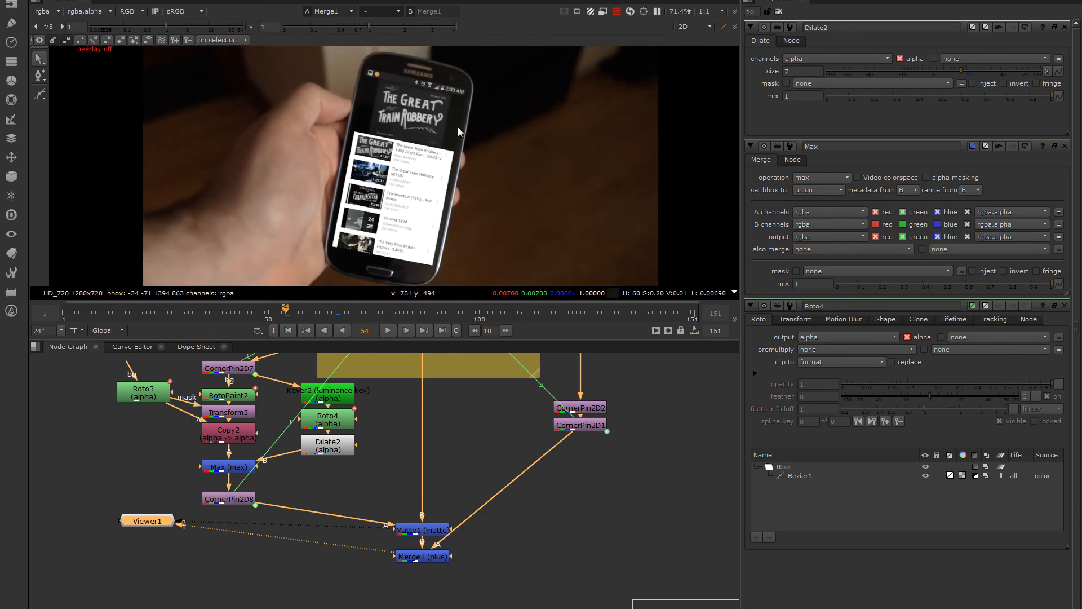
pyautogui.scroll(2, 457, 126)
pyautogui.scroll(2, 423, 117)
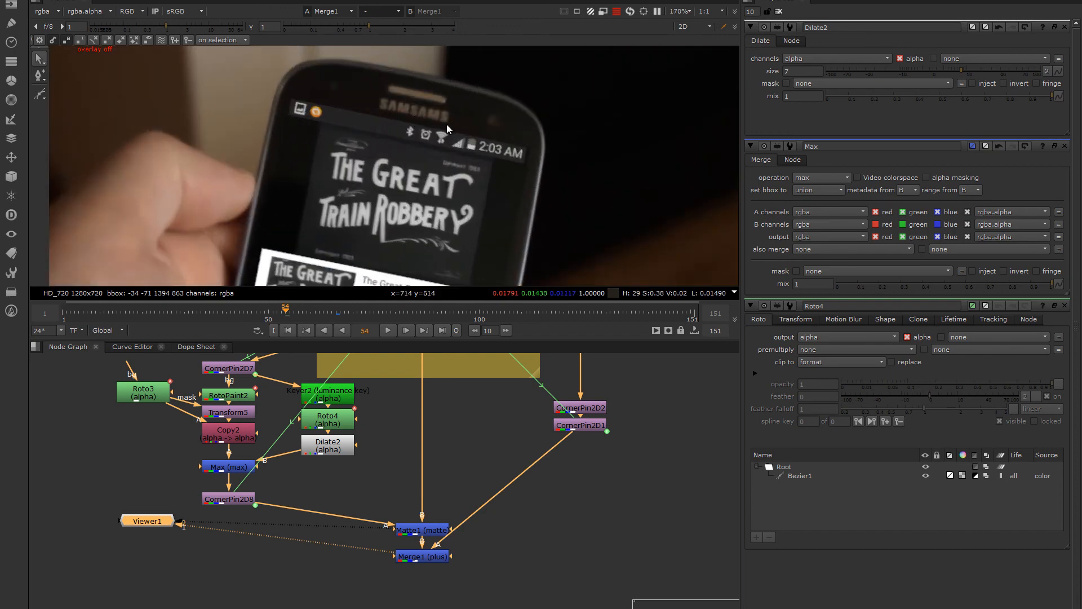
pyautogui.scroll(2, 415, 111)
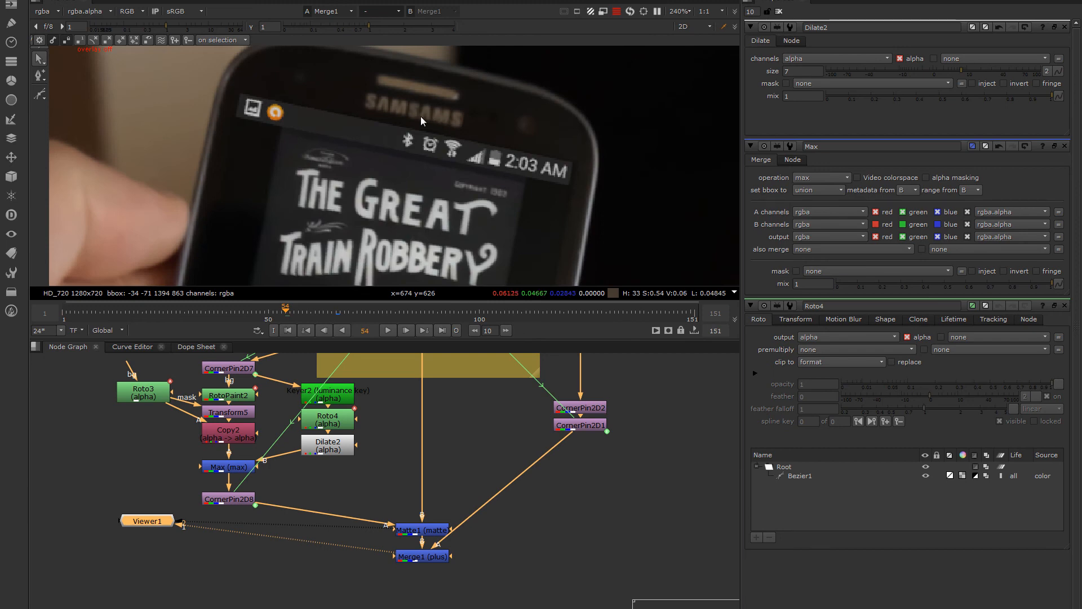
pyautogui.scroll(-2, 549, 176)
pyautogui.moveTo(533, 198); pyautogui.dragTo(458, 156, button='middle')
pyautogui.scroll(-1, 482, 135)
pyautogui.scroll(-4, 469, 181)
pyautogui.scroll(-1, 452, 155)
pyautogui.scroll(1, 439, 162)
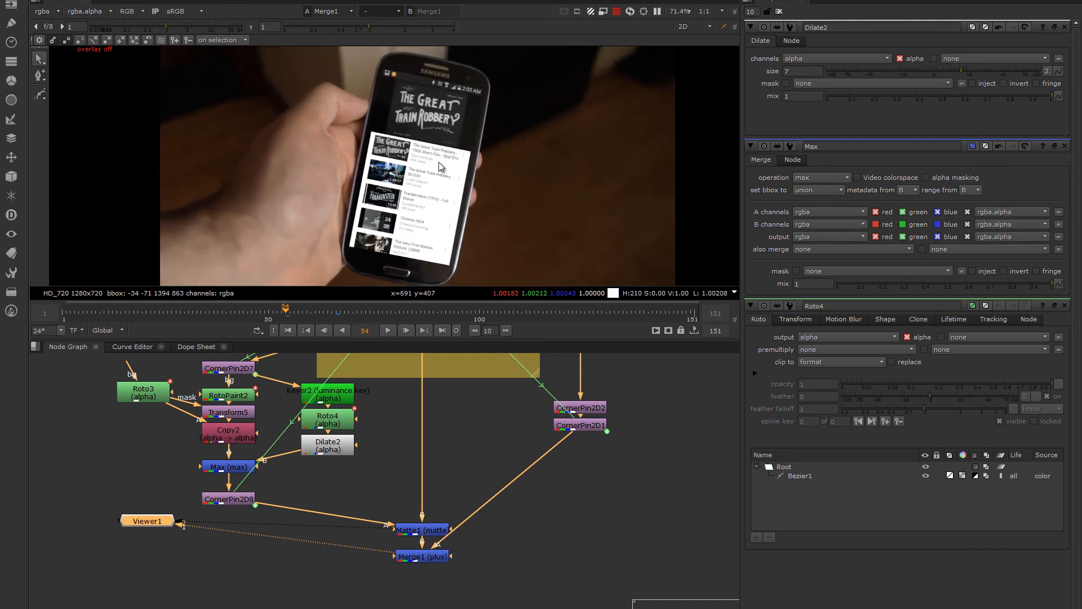